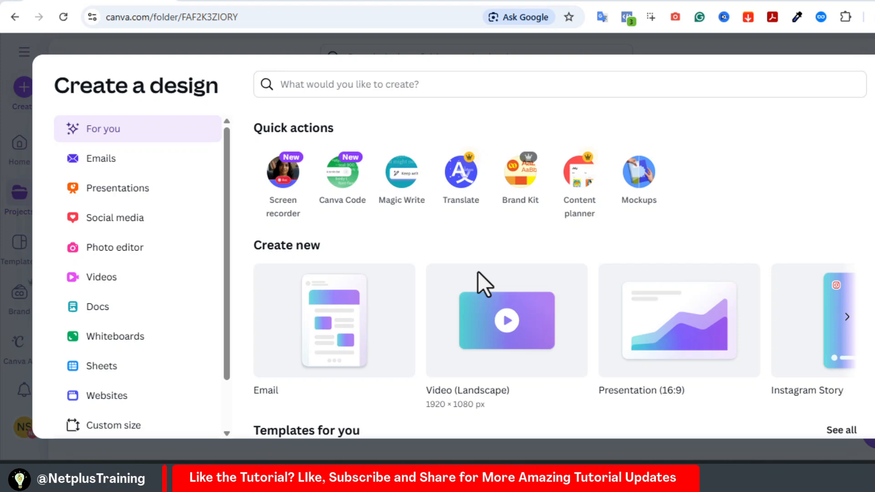
Create a landscape video design (1920 × 1080 px) and add a blank page to its timeline.
{"action": "left_click", "coordinate": [483, 334]}
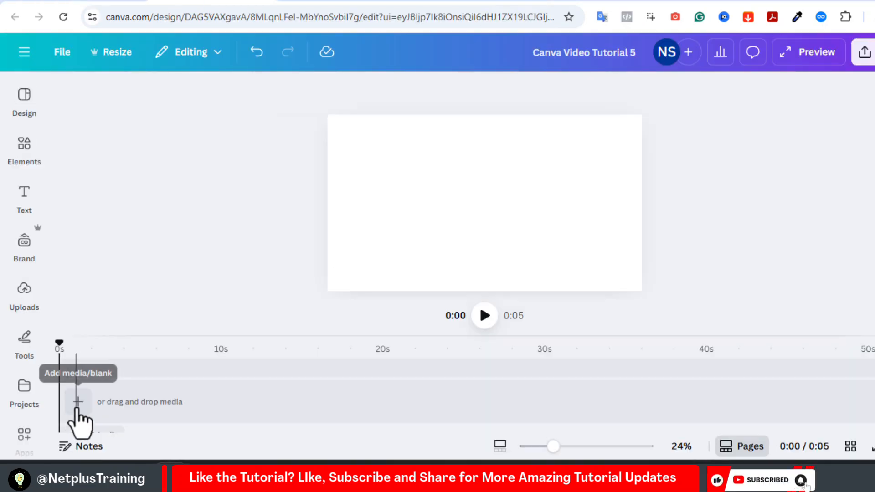
{"action": "left_click", "coordinate": [77, 401]}
{"action": "left_click", "coordinate": [70, 368]}
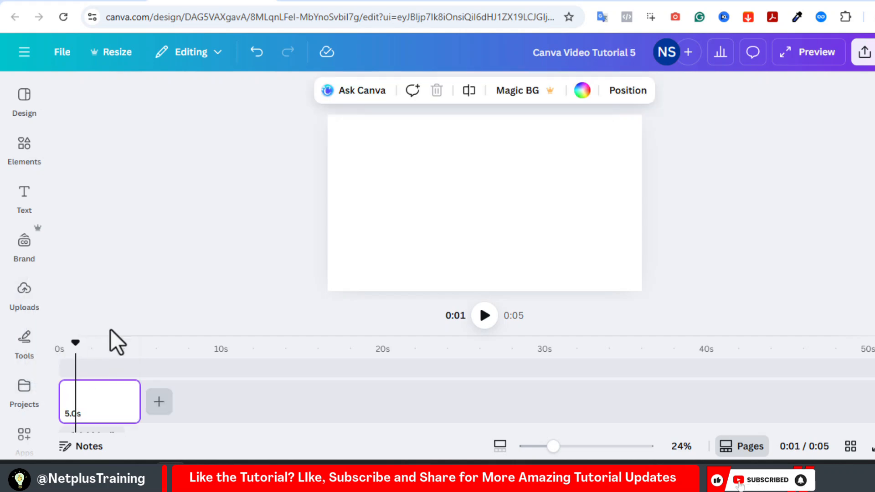
Set the page background to a custom solid dark blue.
{"action": "left_click", "coordinate": [582, 91]}
{"action": "left_click", "coordinate": [72, 195]}
{"action": "left_click", "coordinate": [194, 346]}
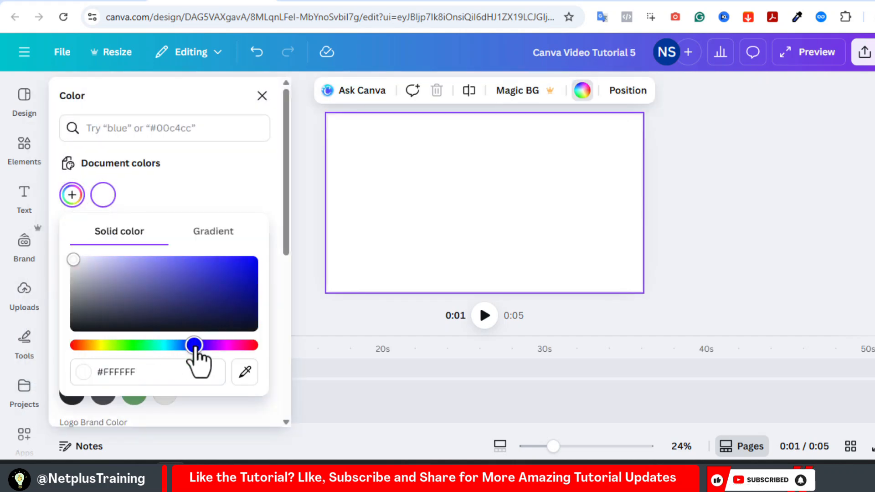
{"action": "left_click_drag", "start_coordinate": [221, 332], "coordinate": [195, 289]}
{"action": "left_click", "coordinate": [728, 250]}
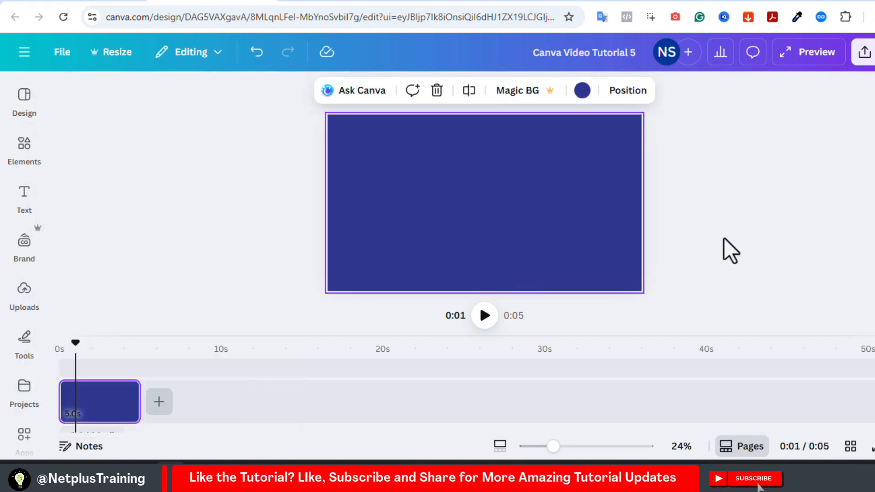
Add a circle shape to the page, enlarge it and place it in the page's upper-left area.
{"action": "left_click", "coordinate": [25, 160]}
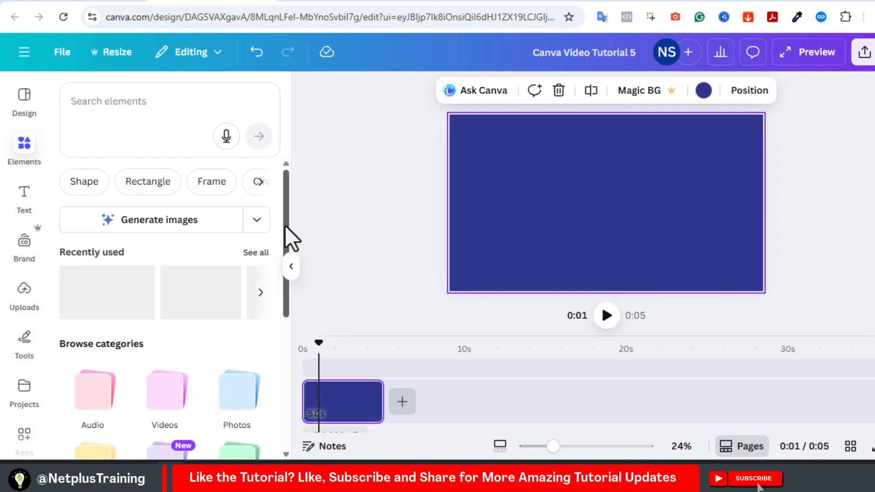
{"action": "scroll", "coordinate": [156, 269], "scroll_direction": "down", "scroll_amount": 5}
{"action": "left_click", "coordinate": [94, 382]}
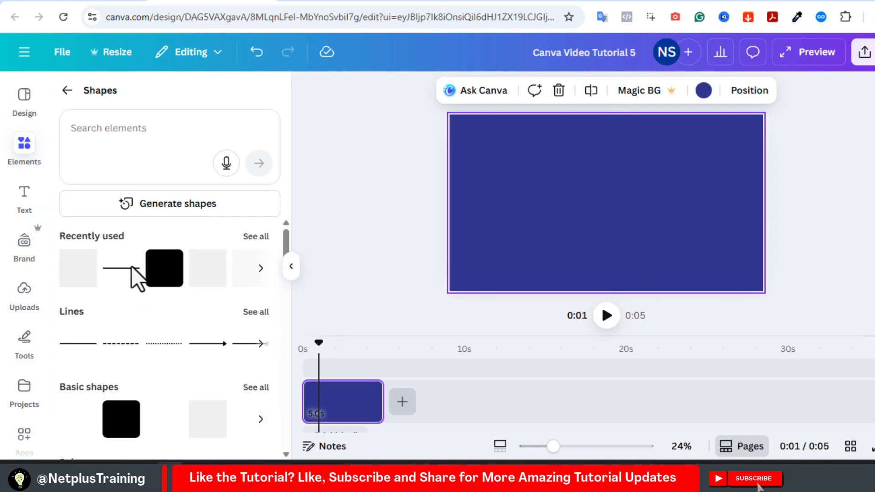
{"action": "key", "text": "c"}
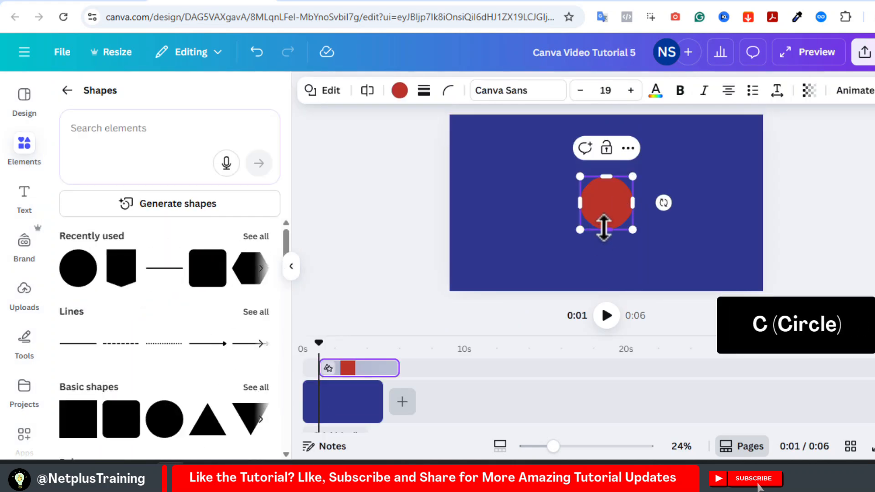
{"action": "left_click_drag", "start_coordinate": [580, 230], "coordinate": [546, 250]}
{"action": "left_click_drag", "start_coordinate": [608, 220], "coordinate": [526, 177]}
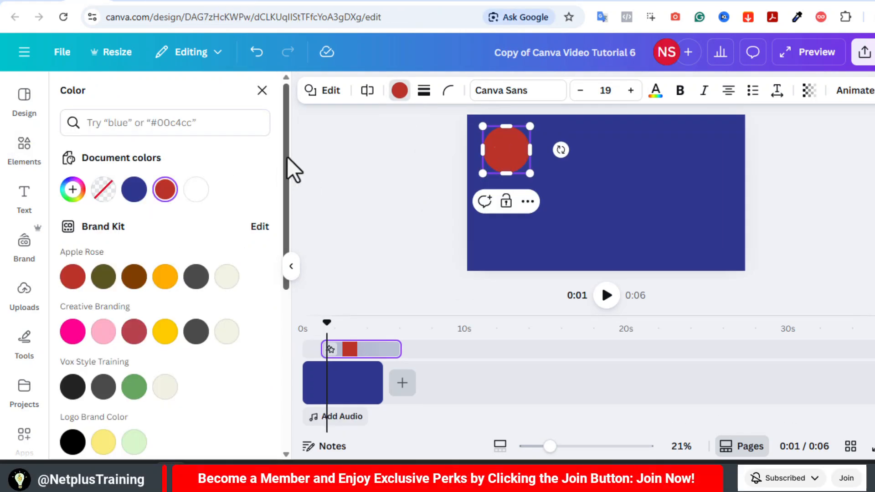
Fill the circle with the default black-to-dark-blue gradient and make it partly transparent.
{"action": "left_click_drag", "start_coordinate": [286, 157], "coordinate": [294, 359]}
{"action": "left_click", "coordinate": [256, 374]}
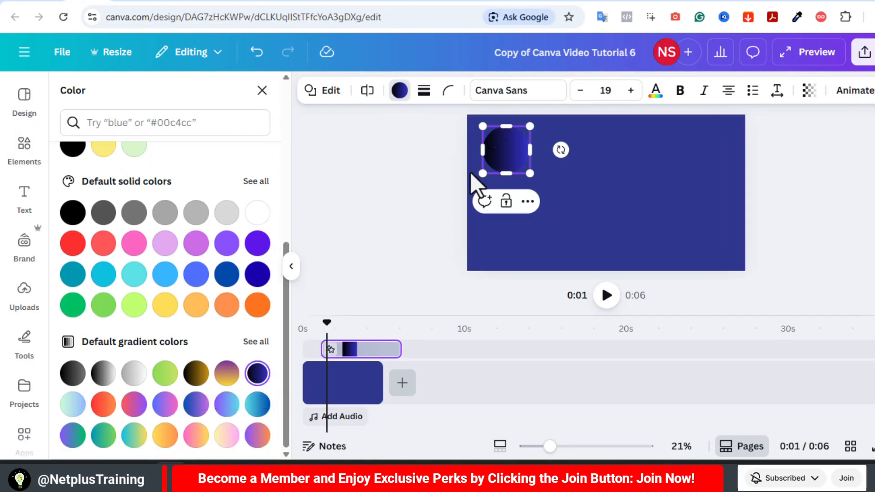
{"action": "left_click", "coordinate": [809, 91]}
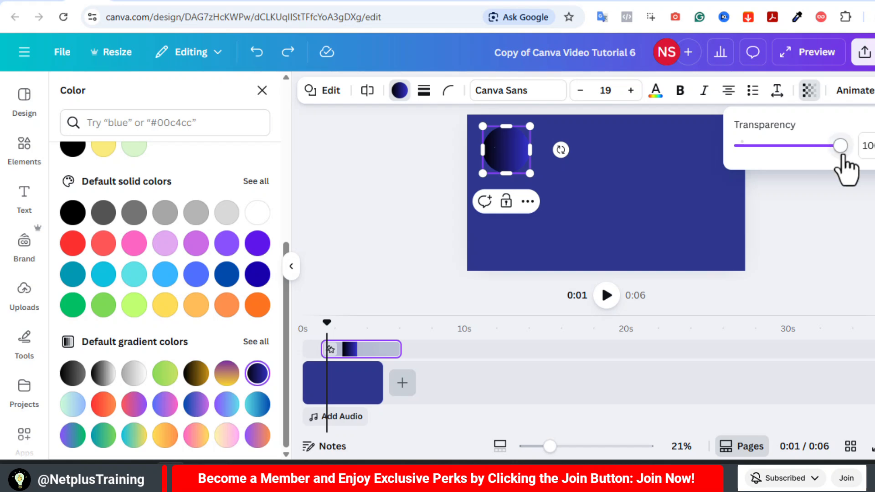
{"action": "left_click_drag", "start_coordinate": [841, 146], "coordinate": [776, 145]}
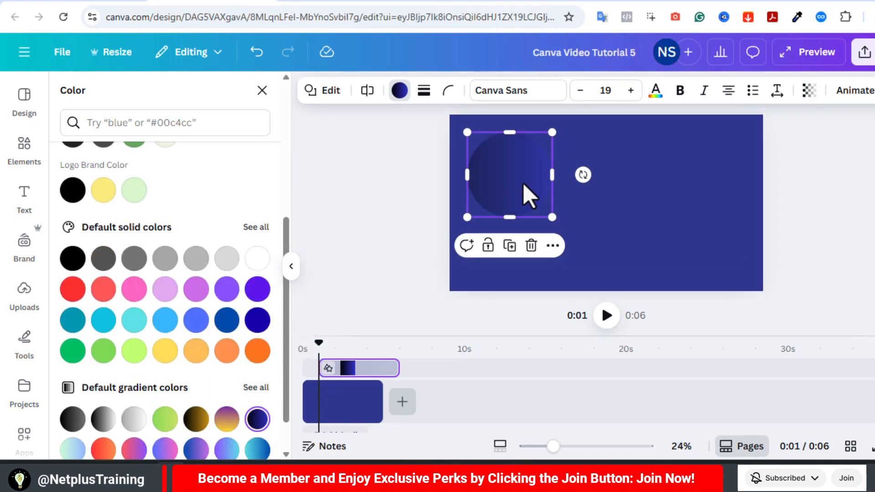
Reverse the circle's gradient colours, enlarge the circle and place it partly off the page's upper-left corner.
{"action": "left_click_drag", "start_coordinate": [529, 196], "coordinate": [485, 181]}
{"action": "left_click_drag", "start_coordinate": [287, 341], "coordinate": [287, 205]}
{"action": "left_click", "coordinate": [72, 190]}
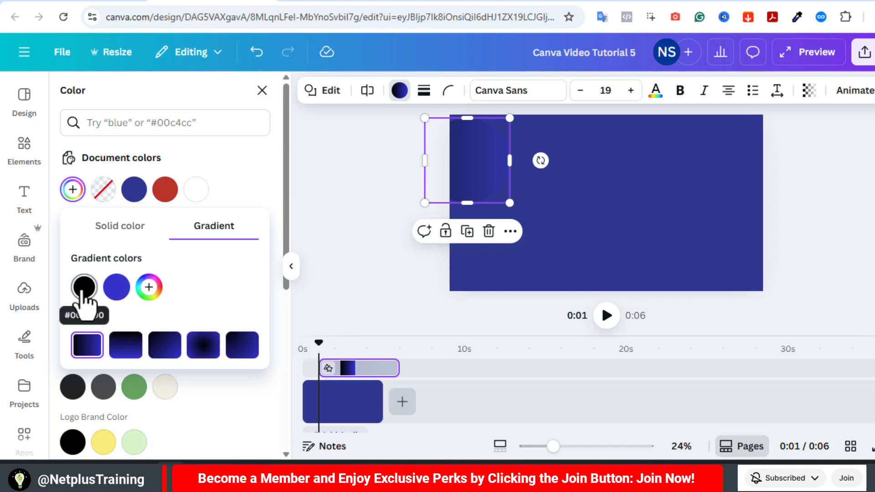
{"action": "left_click_drag", "start_coordinate": [81, 291], "coordinate": [129, 288]}
{"action": "left_click_drag", "start_coordinate": [424, 203], "coordinate": [409, 212]}
{"action": "left_click_drag", "start_coordinate": [471, 180], "coordinate": [476, 183]}
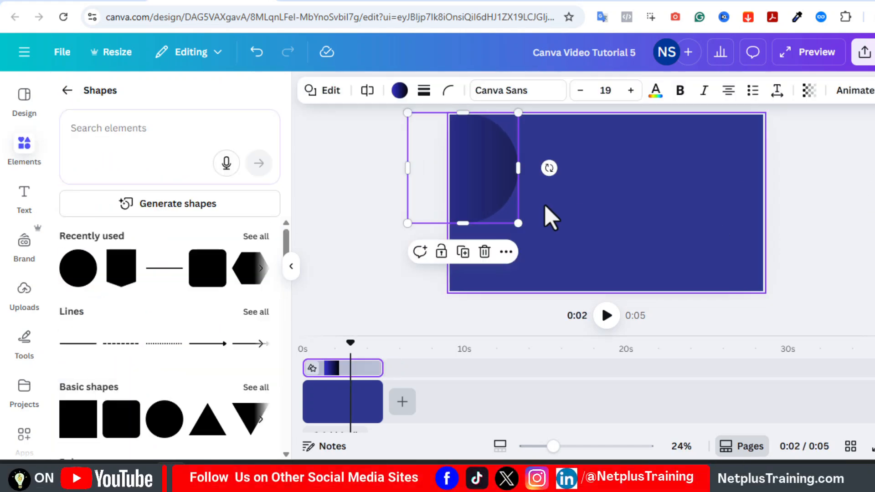
Duplicate the gradient circle and place a smaller copy at the page's right edge.
{"action": "left_click", "coordinate": [463, 252]}
{"action": "left_click_drag", "start_coordinate": [472, 189], "coordinate": [742, 202]}
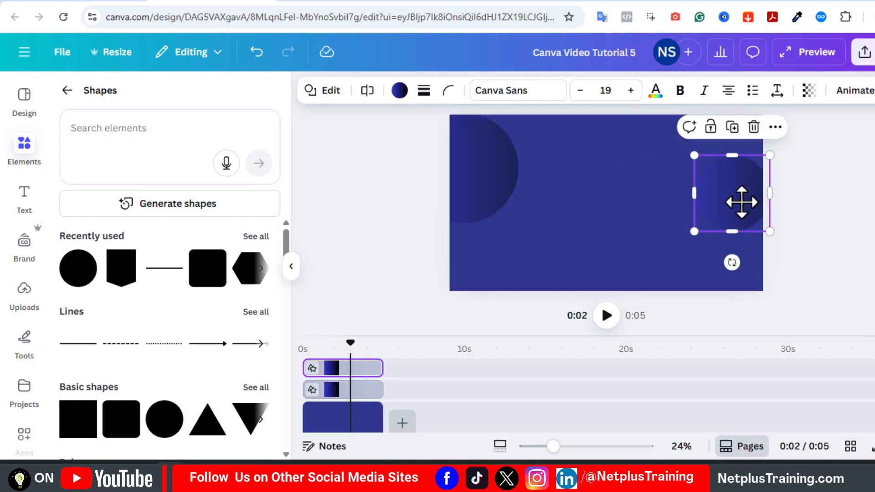
Give the right circle a white-and-blue radial gradient and switch the left circle's gradient to the corner style.
{"action": "left_click", "coordinate": [400, 91]}
{"action": "left_click", "coordinate": [224, 277]}
{"action": "scroll", "coordinate": [178, 347], "scroll_direction": "down", "scroll_amount": 5}
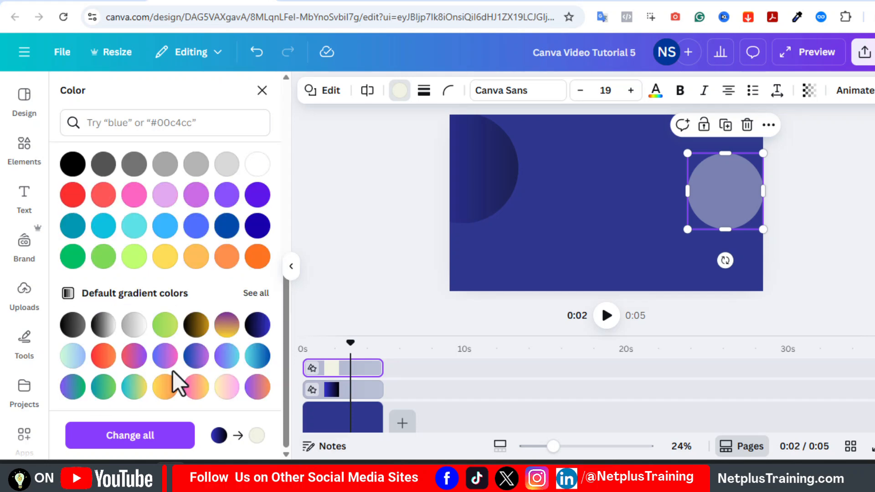
{"action": "left_click", "coordinate": [134, 324]}
{"action": "left_click", "coordinate": [258, 357]}
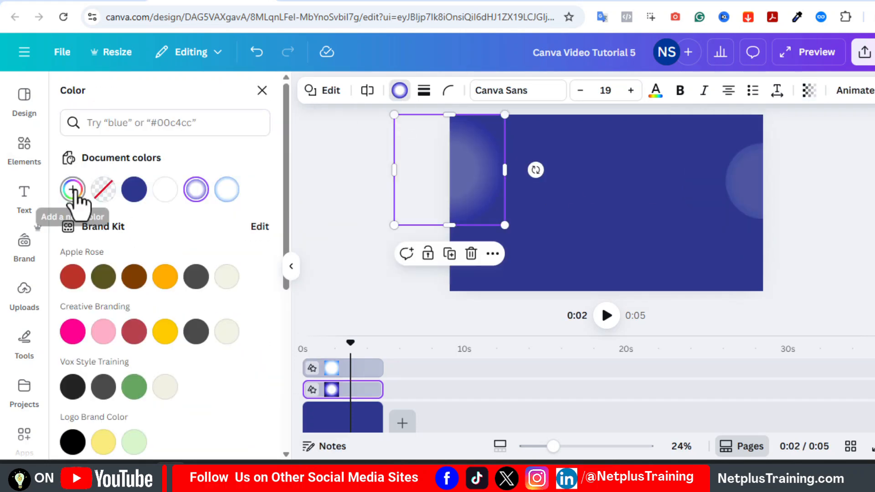
{"action": "left_click", "coordinate": [240, 352]}
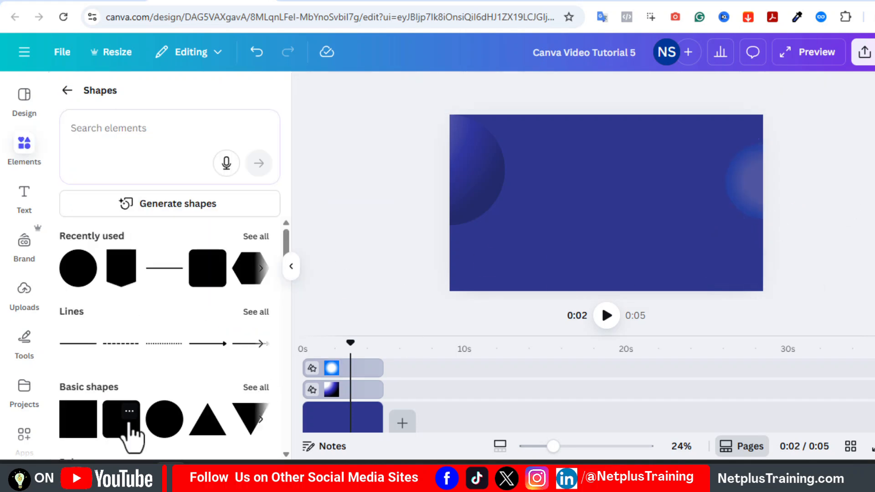
Add a square from the basic shapes, place it on the page's left half and stretch it into a wide rectangle.
{"action": "left_click", "coordinate": [129, 426]}
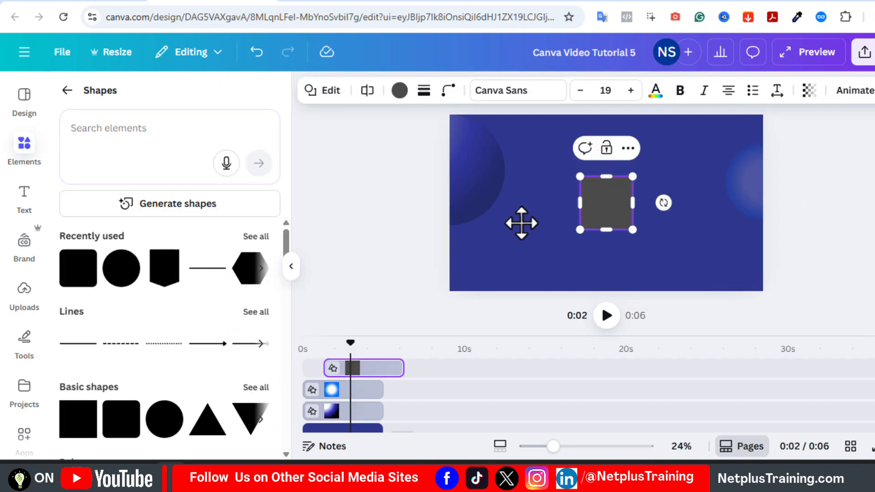
{"action": "left_click_drag", "start_coordinate": [606, 203], "coordinate": [493, 217]}
{"action": "left_click_drag", "start_coordinate": [520, 217], "coordinate": [574, 219]}
{"action": "left_click_drag", "start_coordinate": [521, 191], "coordinate": [521, 161]}
{"action": "left_click_drag", "start_coordinate": [522, 244], "coordinate": [522, 254]}
{"action": "left_click_drag", "start_coordinate": [574, 208], "coordinate": [583, 208]}
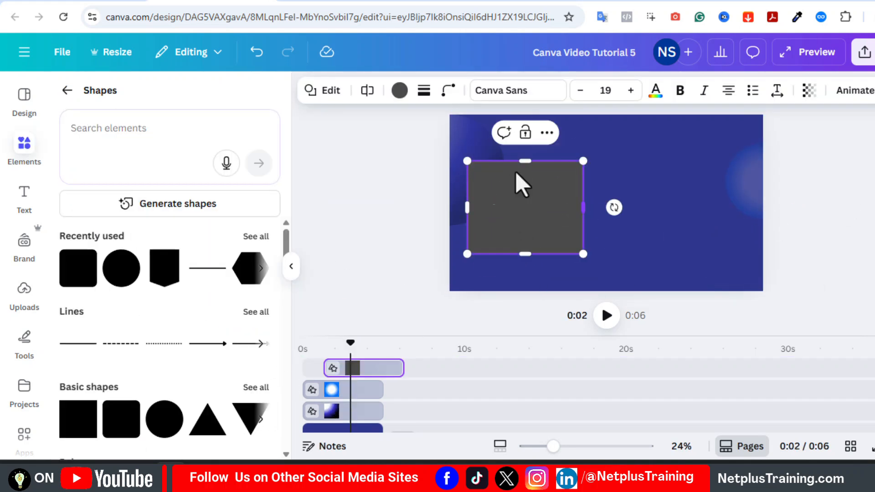
Fill the rectangle with a very pale blue and widen it past the middle of the page.
{"action": "left_click", "coordinate": [399, 91]}
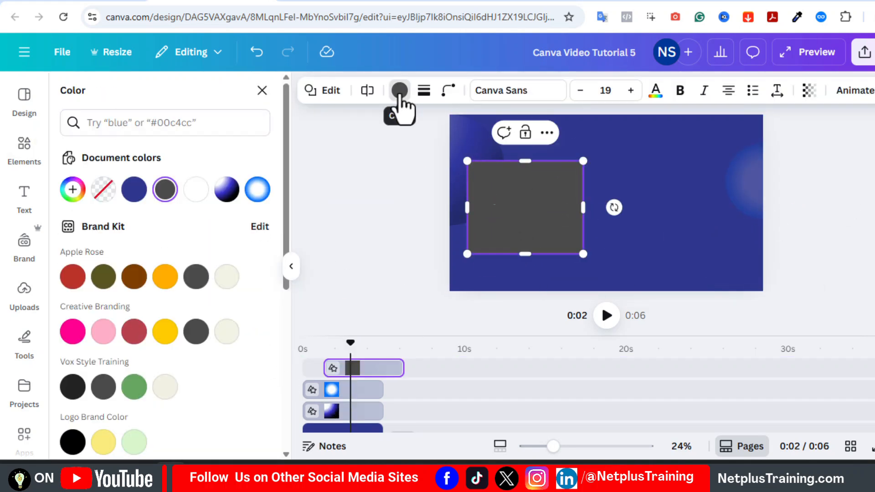
{"action": "left_click", "coordinate": [226, 277]}
{"action": "left_click", "coordinate": [73, 189]}
{"action": "left_click_drag", "start_coordinate": [107, 338], "coordinate": [176, 339]}
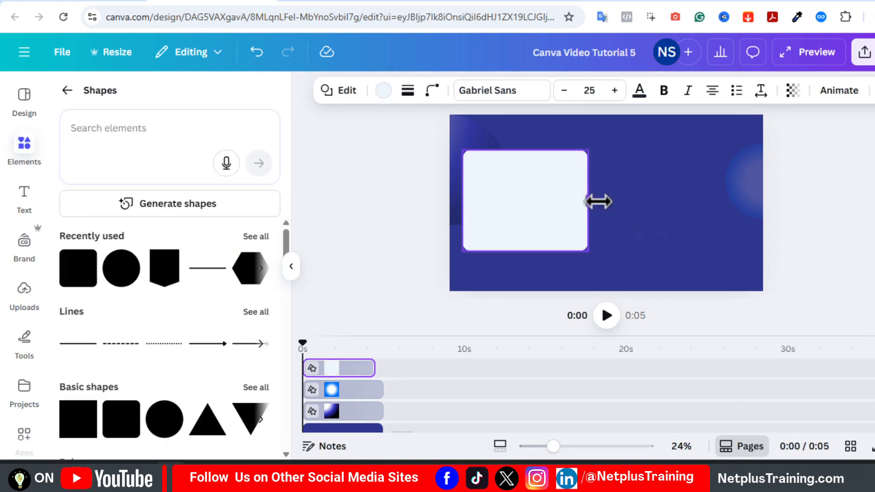
{"action": "left_click_drag", "start_coordinate": [596, 202], "coordinate": [634, 213]}
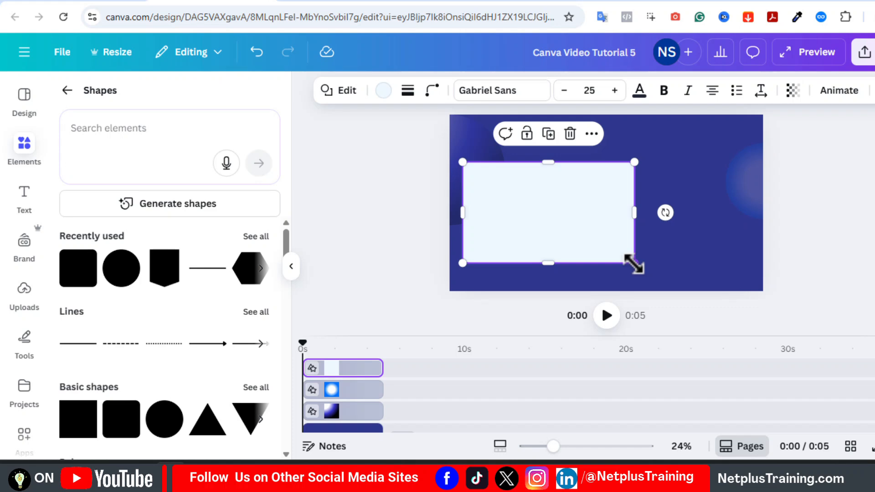
{"action": "left_click", "coordinate": [818, 213]}
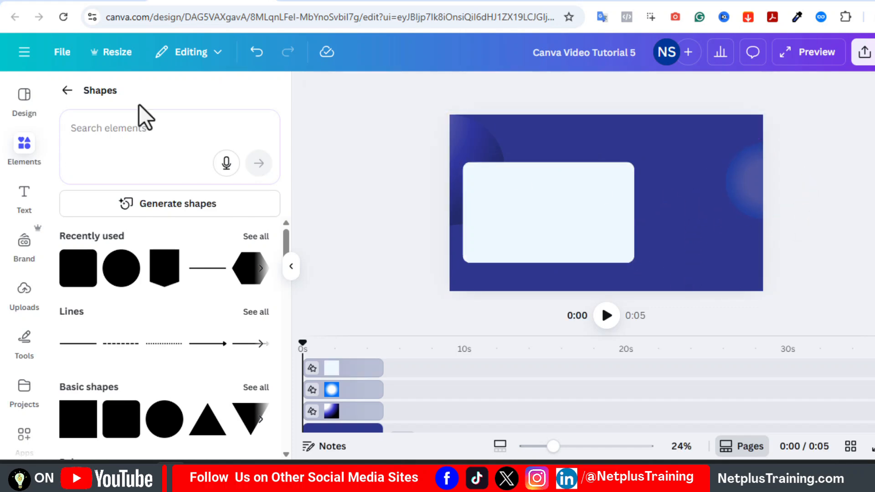
Add a title text box reading "STEP 1" in the upper-left corner of the pale blue card.
{"action": "left_click", "coordinate": [21, 195]}
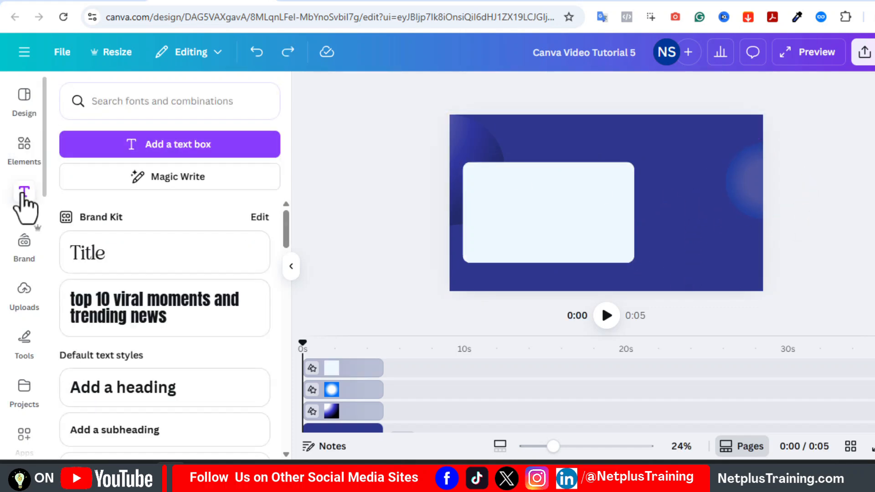
{"action": "left_click", "coordinate": [94, 265]}
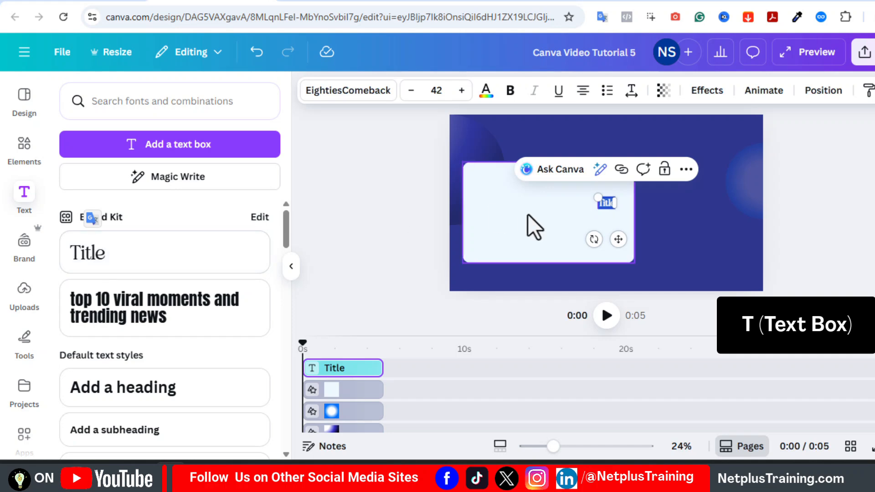
{"action": "left_click_drag", "start_coordinate": [617, 238], "coordinate": [502, 220]}
{"action": "type", "text": "STEP 1"}
Change the "STEP 1" text to the Panton Bold font.
{"action": "left_click", "coordinate": [348, 91]}
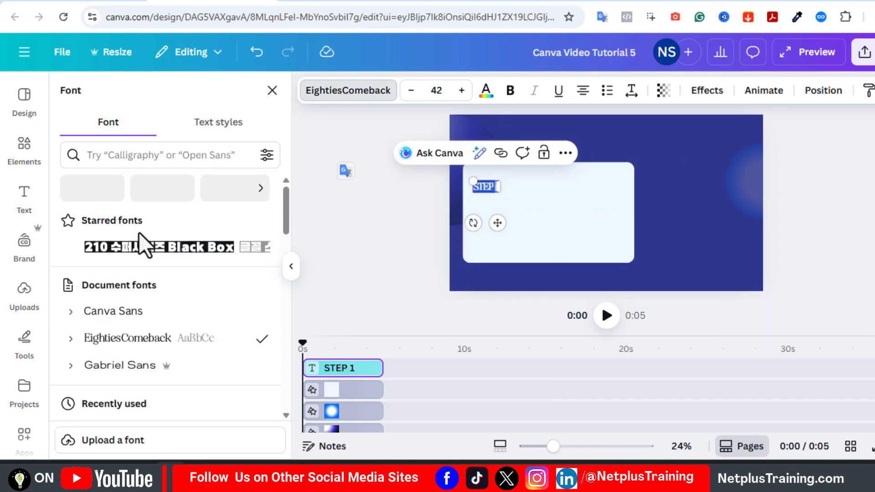
{"action": "left_click", "coordinate": [121, 156]}
{"action": "type", "text": "panton"}
{"action": "key", "text": "Return"}
{"action": "left_click", "coordinate": [100, 219]}
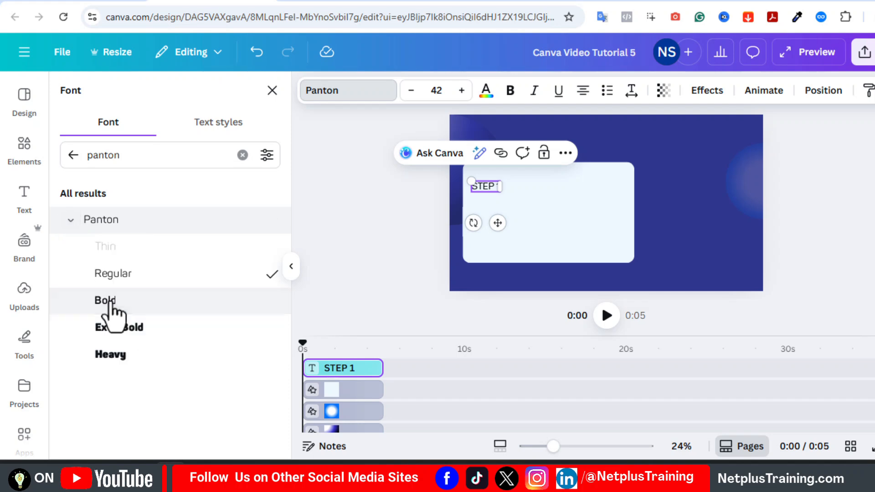
{"action": "left_click", "coordinate": [109, 303]}
{"action": "left_click", "coordinate": [806, 163]}
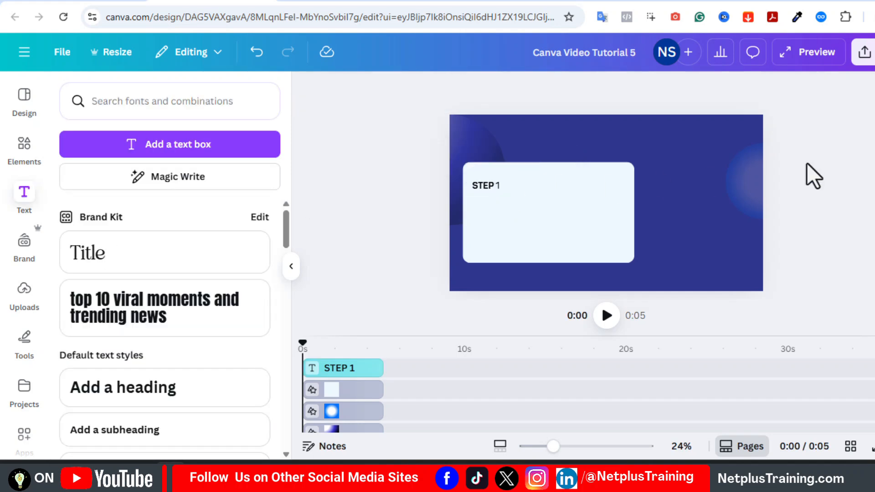
Duplicate the "STEP 1" text below the original and change the copy to "Browse & Choose".
{"action": "left_click", "coordinate": [485, 186]}
{"action": "left_click", "coordinate": [532, 154]}
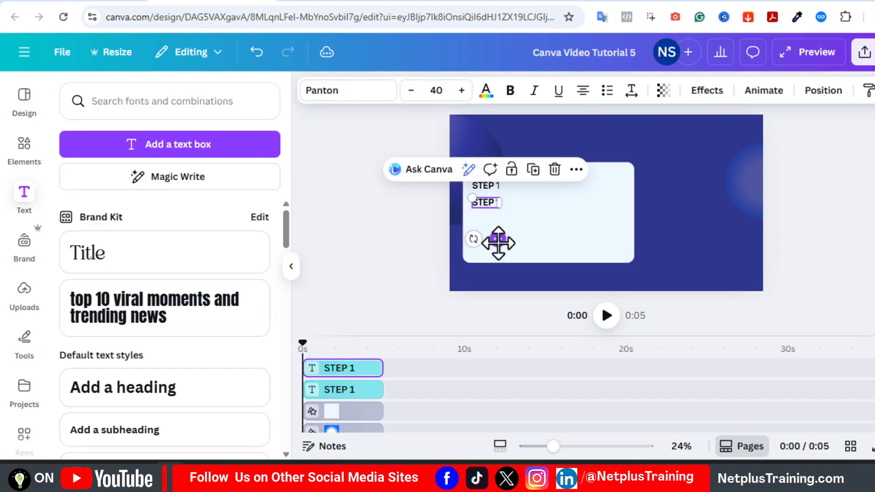
{"action": "triple_click", "coordinate": [486, 204]}
{"action": "type", "text": "Browse & Choose"}
{"action": "left_click", "coordinate": [493, 201]}
{"action": "key", "text": "Return"}
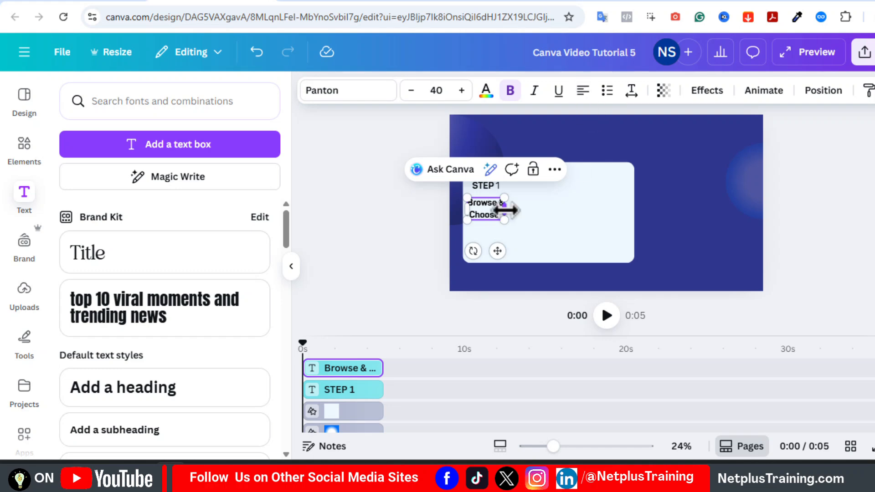
Set "Browse & Choose" in Gabriel Sans Normal, widen its text box and align "STEP 1" with its left edge.
{"action": "left_click", "coordinate": [335, 91]}
{"action": "double_click", "coordinate": [86, 155]}
{"action": "type", "text": "gabriel"}
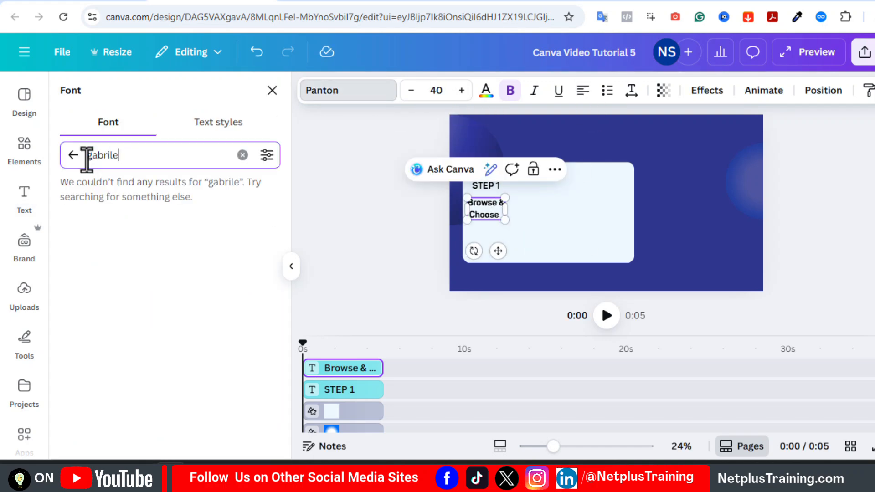
{"action": "left_click", "coordinate": [88, 220]}
{"action": "left_click", "coordinate": [188, 269]}
{"action": "left_click_drag", "start_coordinate": [506, 215], "coordinate": [520, 218]}
{"action": "left_click_drag", "start_coordinate": [490, 191], "coordinate": [488, 191]}
{"action": "left_click", "coordinate": [492, 207]}
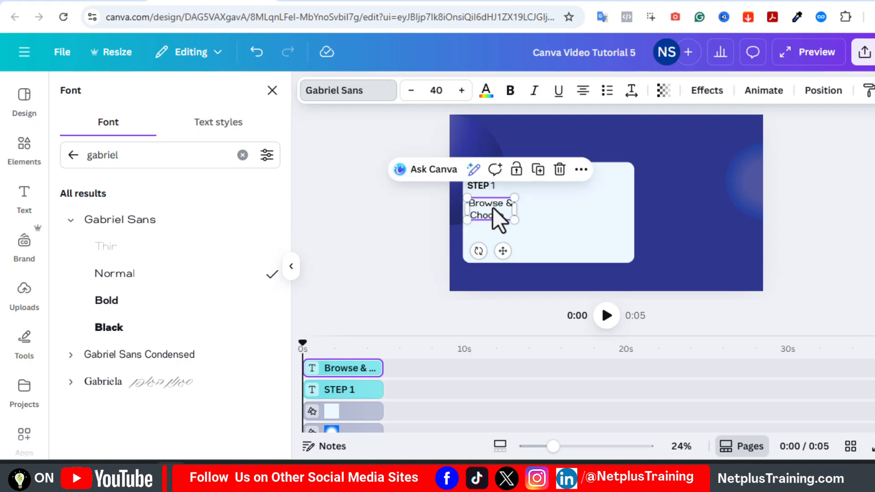
Duplicate "Browse & Choose" below itself, paste in the description starting "Explore restaurants and menus near you" and set its font size to 25.
{"action": "left_click", "coordinate": [540, 172]}
{"action": "left_click_drag", "start_coordinate": [505, 253], "coordinate": [504, 283]}
{"action": "double_click", "coordinate": [495, 237]}
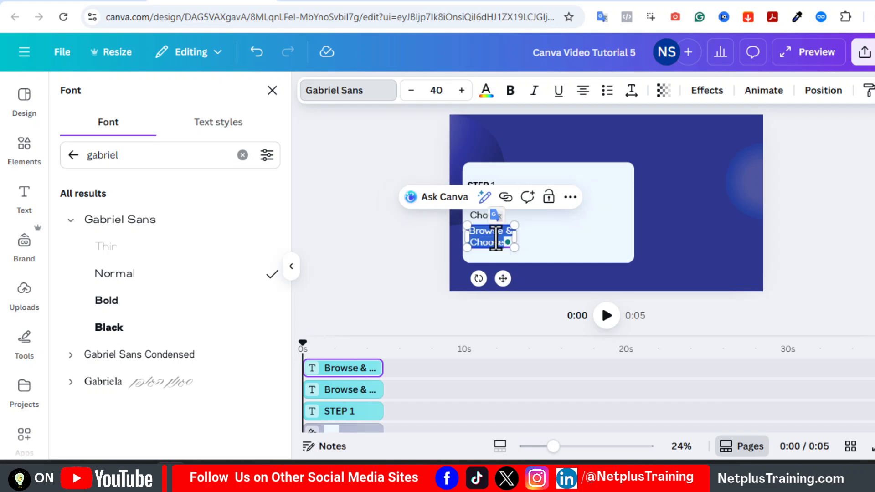
{"action": "key", "text": "ctrl+v"}
{"action": "left_click", "coordinate": [411, 90]}
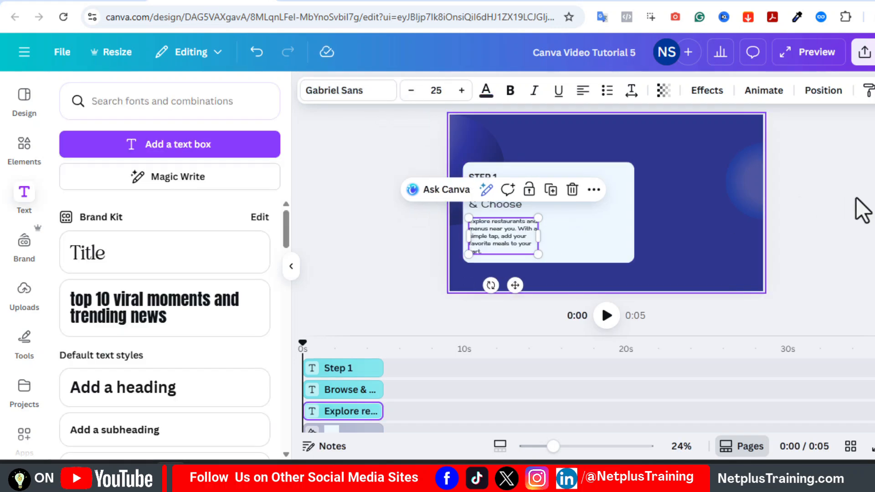
{"action": "left_click", "coordinate": [862, 209]}
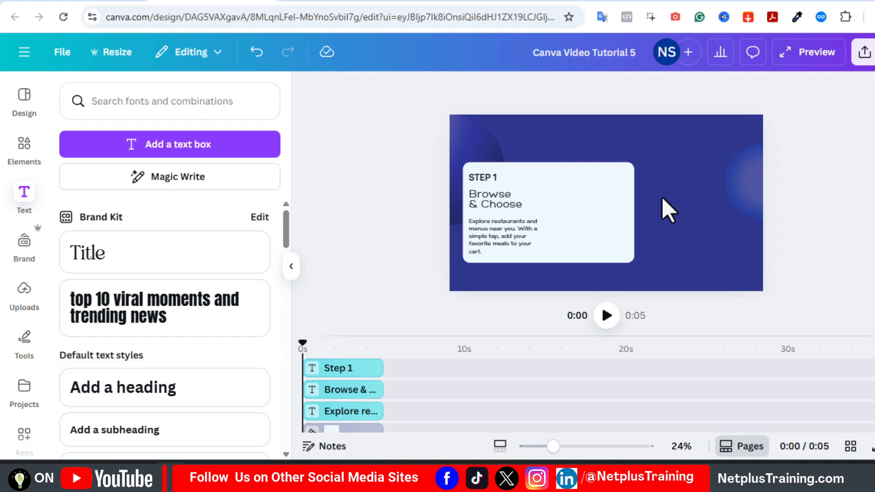
Add a rounded square frame to the image side of the "STEP 1" card and size it to fit beside the text.
{"action": "left_click", "coordinate": [24, 145]}
{"action": "left_click", "coordinate": [90, 297]}
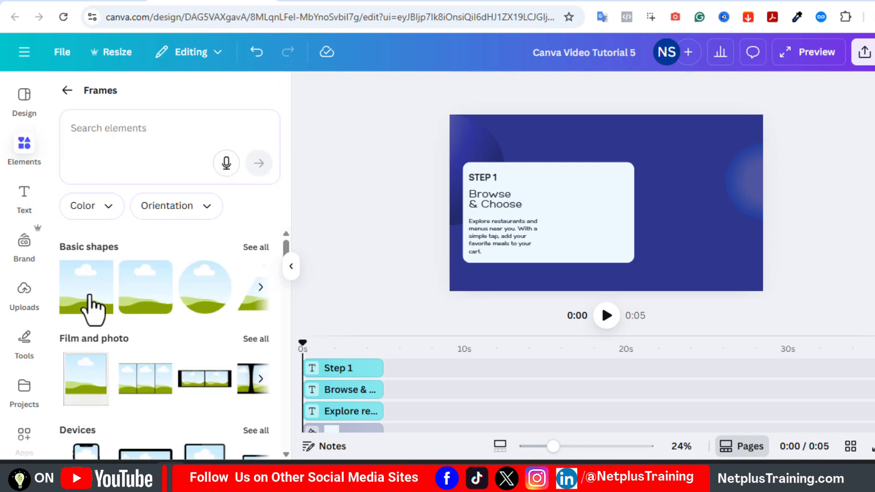
{"action": "left_click", "coordinate": [145, 310]}
{"action": "left_click_drag", "start_coordinate": [578, 215], "coordinate": [575, 209]}
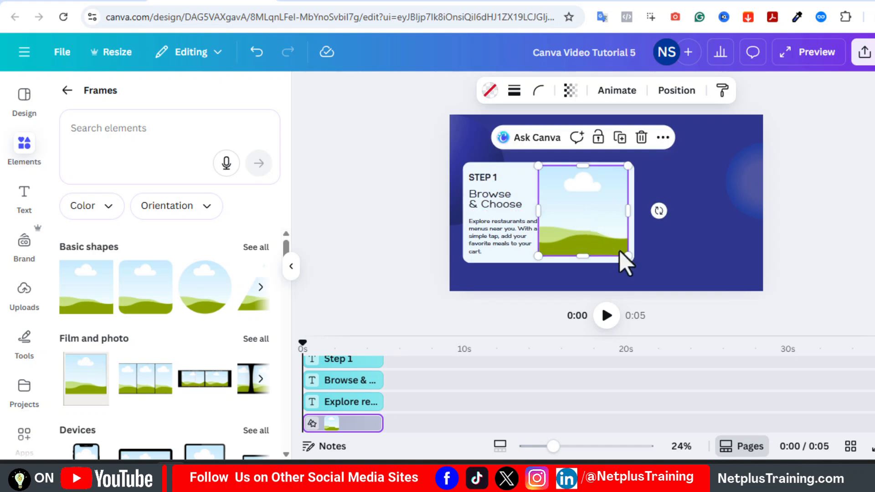
{"action": "left_click_drag", "start_coordinate": [628, 257], "coordinate": [631, 261]}
{"action": "left_click", "coordinate": [364, 168]}
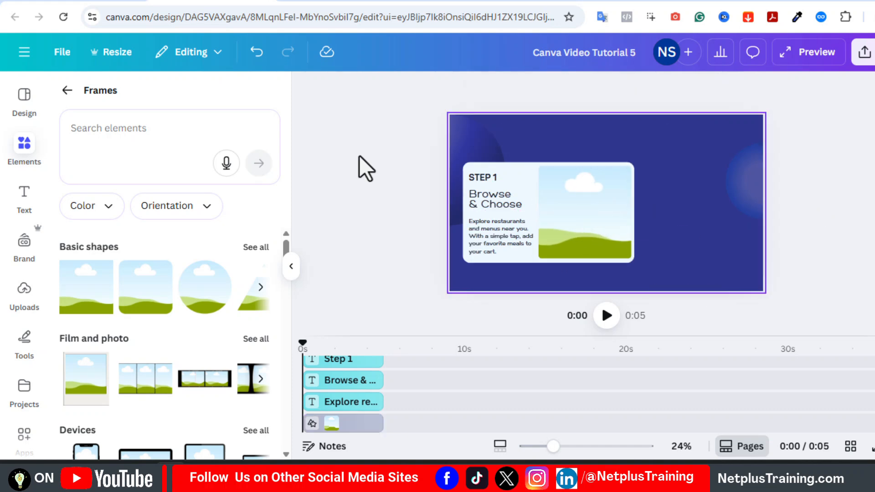
Search the photo library for "burger" and fill the card's frame with the photo of a tall burger on a white plate.
{"action": "left_click", "coordinate": [67, 90]}
{"action": "scroll", "coordinate": [50, 183], "scroll_direction": "down", "scroll_amount": 5}
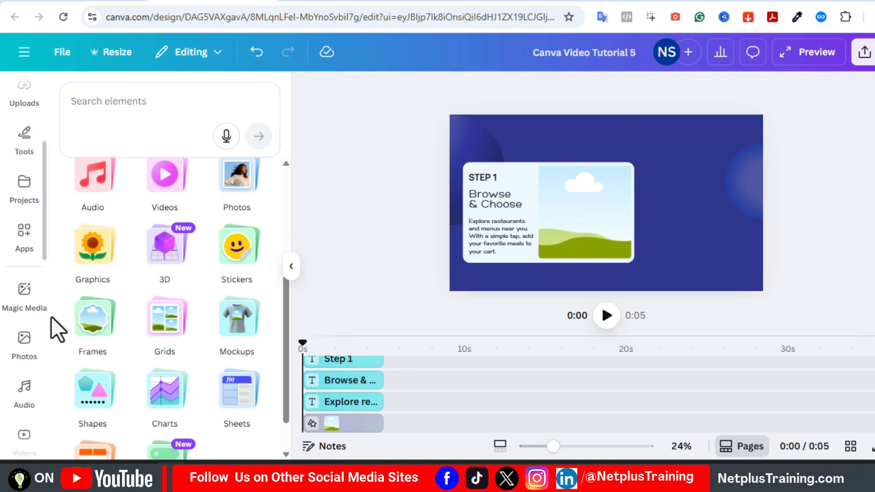
{"action": "left_click", "coordinate": [26, 348]}
{"action": "left_click", "coordinate": [136, 101]}
{"action": "type", "text": "burger"}
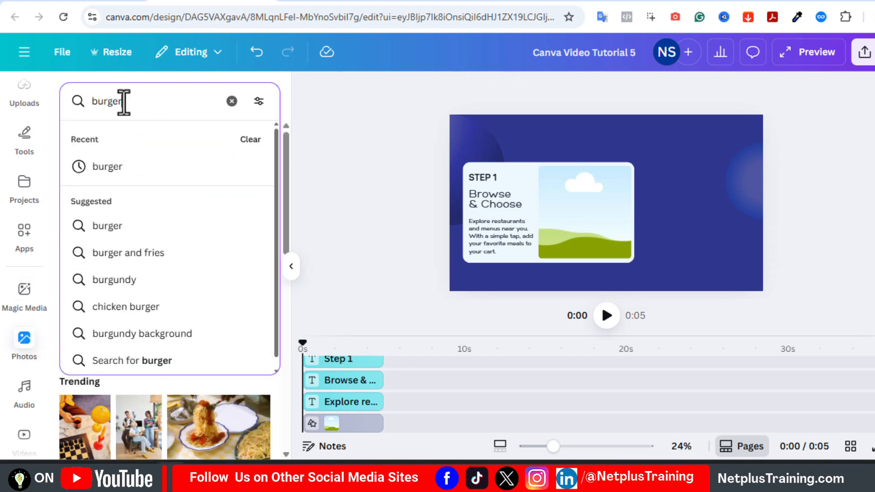
{"action": "key", "text": "Return"}
{"action": "scroll", "coordinate": [287, 315], "scroll_direction": "down", "scroll_amount": 5}
{"action": "scroll", "coordinate": [287, 314], "scroll_direction": "down", "scroll_amount": 5}
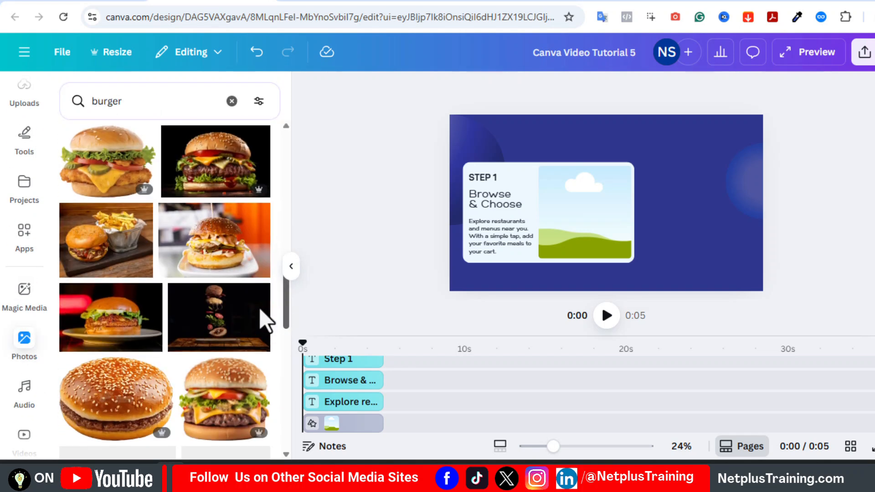
{"action": "left_click", "coordinate": [217, 259]}
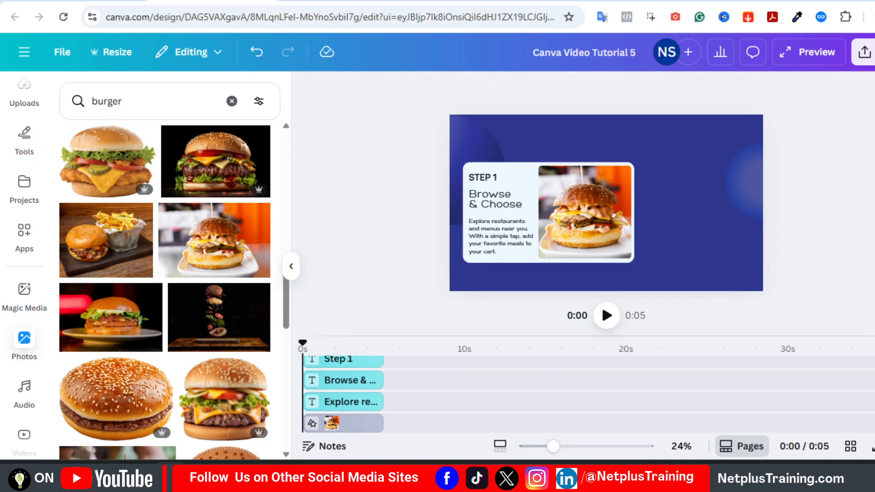
{"action": "scroll", "coordinate": [445, 375], "scroll_direction": "down", "scroll_amount": 2}
{"action": "left_click", "coordinate": [501, 231]}
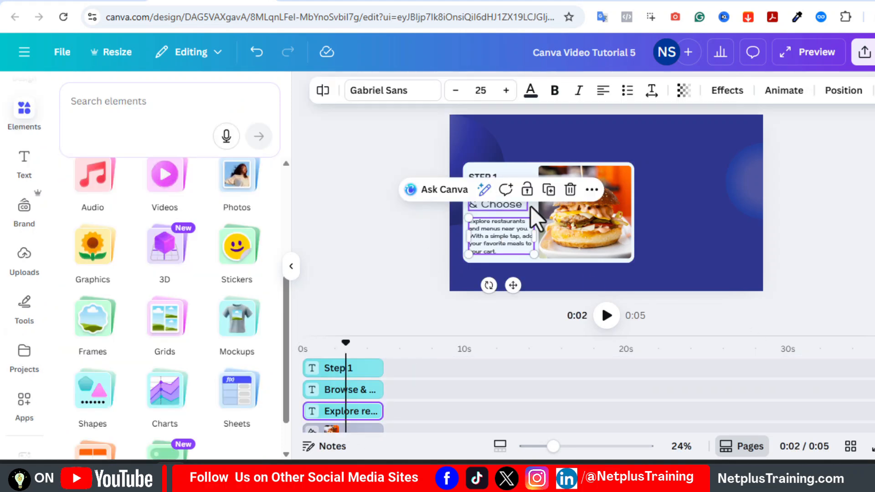
{"action": "left_click_drag", "start_coordinate": [515, 242], "coordinate": [672, 256]}
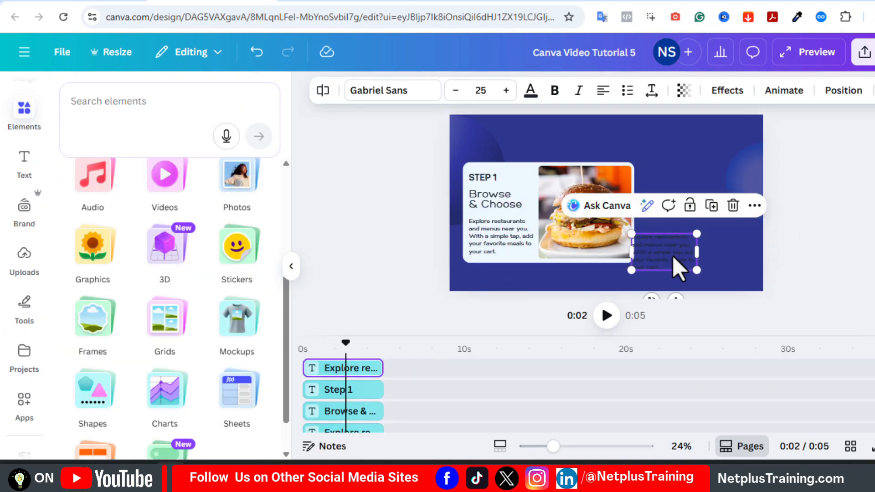
{"action": "double_click", "coordinate": [672, 256]}
{"action": "type", "text": "www.cho"}
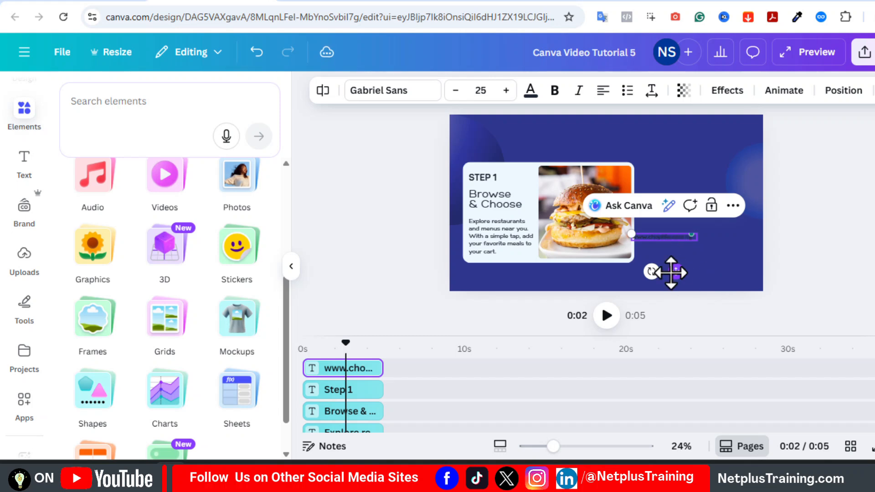
Move the web address below the card near its left edge and color the text white.
{"action": "left_click_drag", "start_coordinate": [671, 273], "coordinate": [504, 313]}
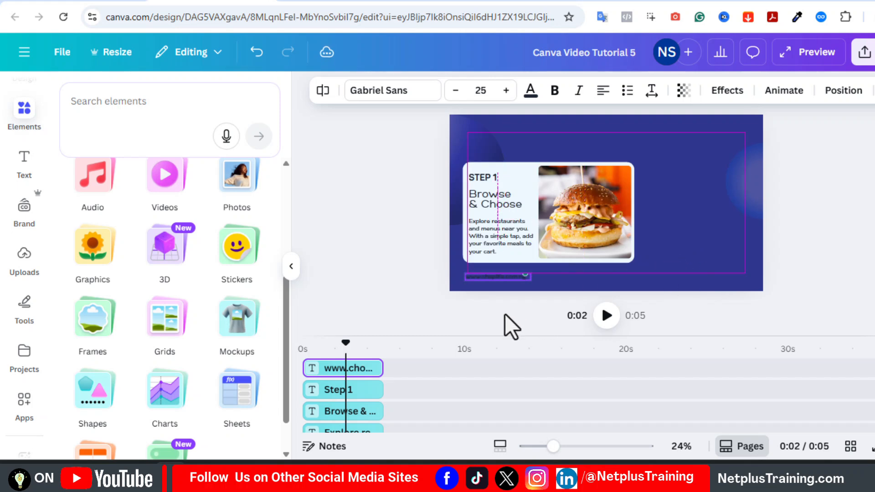
{"action": "left_click", "coordinate": [531, 90]}
{"action": "left_click", "coordinate": [226, 201]}
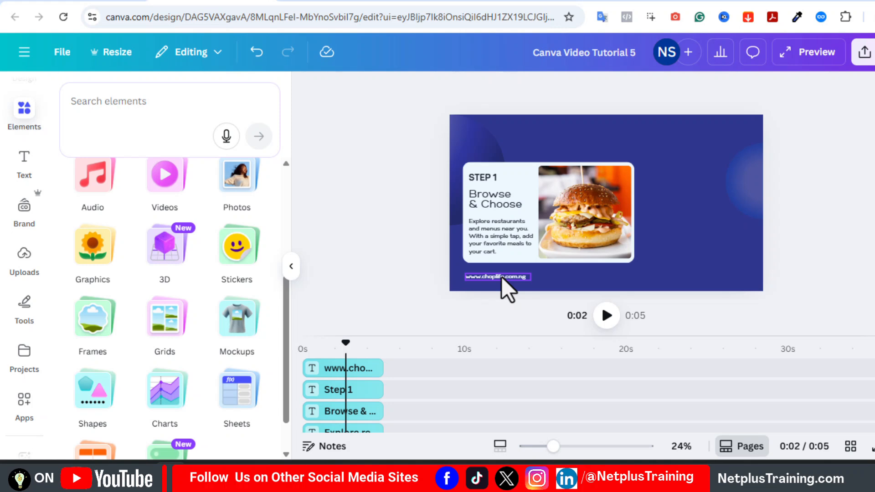
{"action": "left_click", "coordinate": [501, 277]}
Add a square shape, stretch it into a thin bar and fit it behind the web address at the text's width.
{"action": "left_click", "coordinate": [97, 403]}
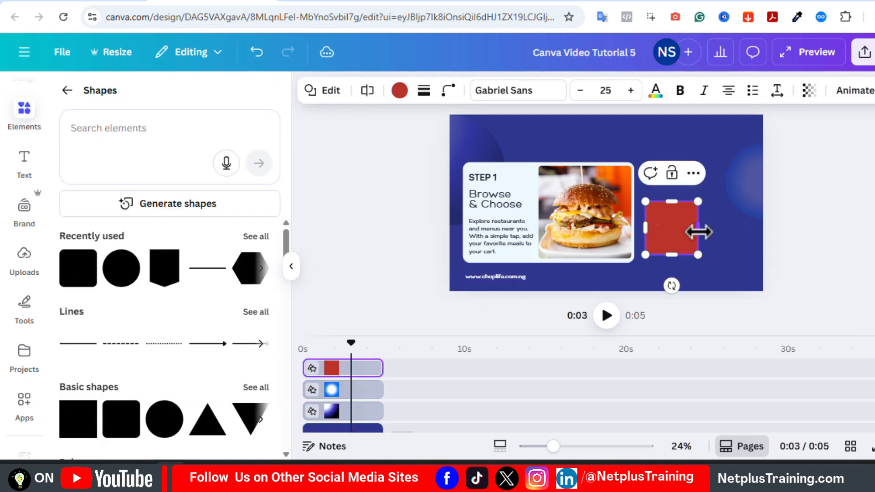
{"action": "left_click_drag", "start_coordinate": [698, 231], "coordinate": [747, 231]}
{"action": "left_click_drag", "start_coordinate": [700, 253], "coordinate": [699, 209]}
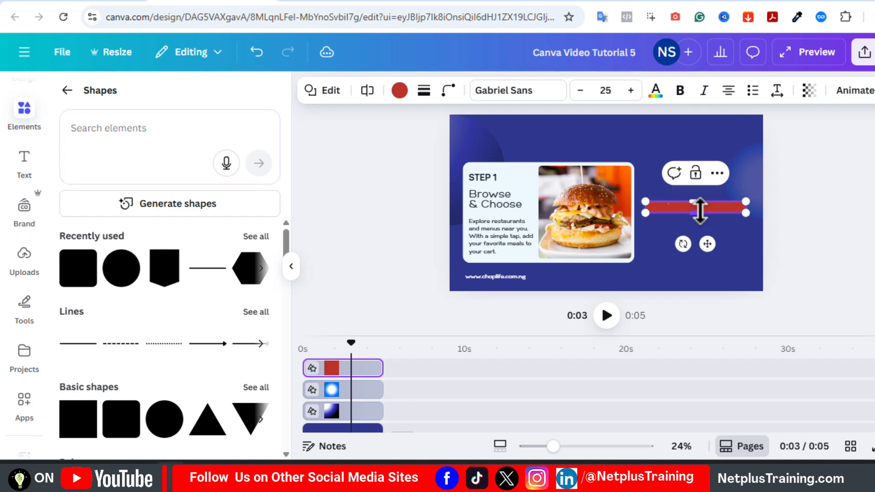
{"action": "left_click_drag", "start_coordinate": [707, 246], "coordinate": [532, 321]}
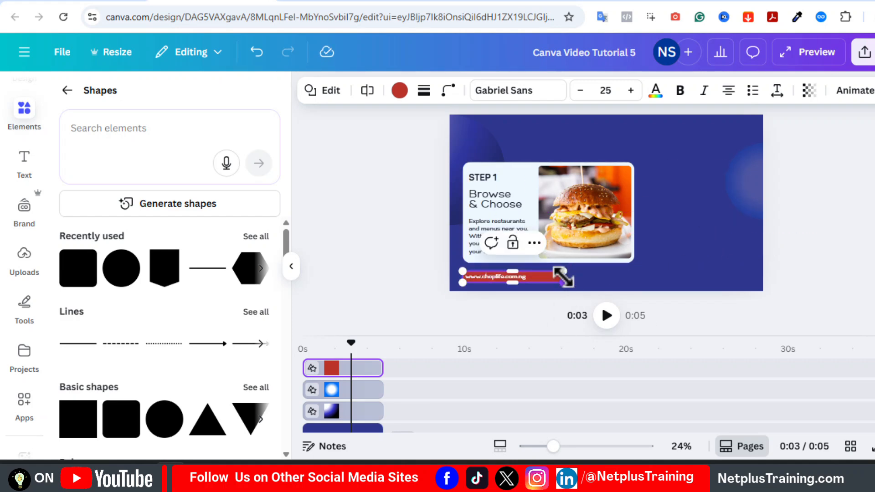
{"action": "left_click_drag", "start_coordinate": [564, 277], "coordinate": [531, 277]}
Remove the bar's fill and give it a solid outline in blue #0F75D4.
{"action": "left_click", "coordinate": [400, 91]}
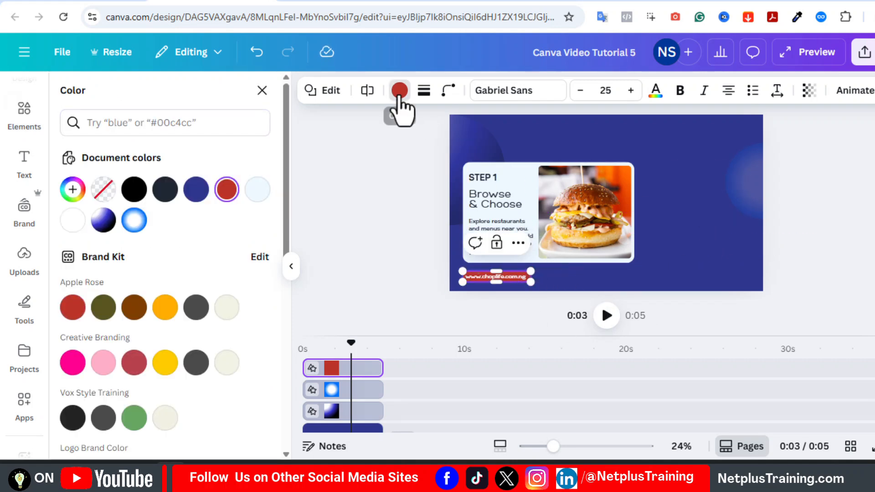
{"action": "left_click", "coordinate": [104, 190]}
{"action": "left_click", "coordinate": [424, 90]}
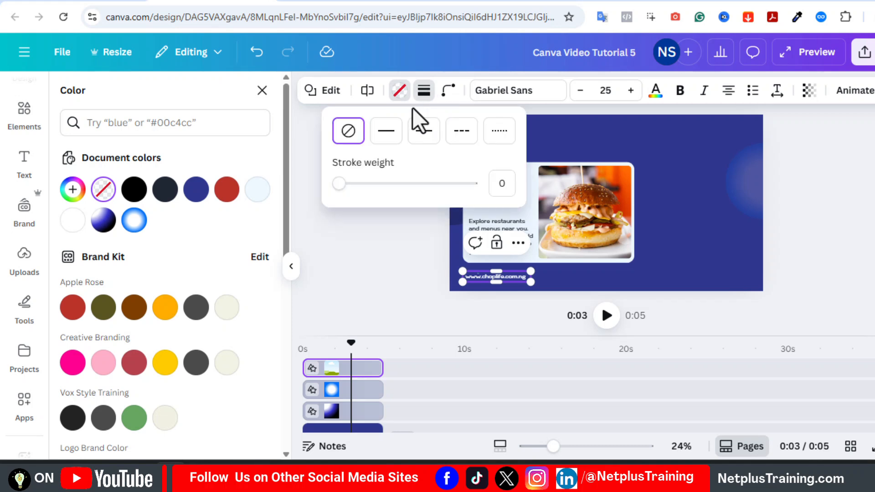
{"action": "left_click", "coordinate": [387, 133]}
{"action": "left_click", "coordinate": [441, 90]}
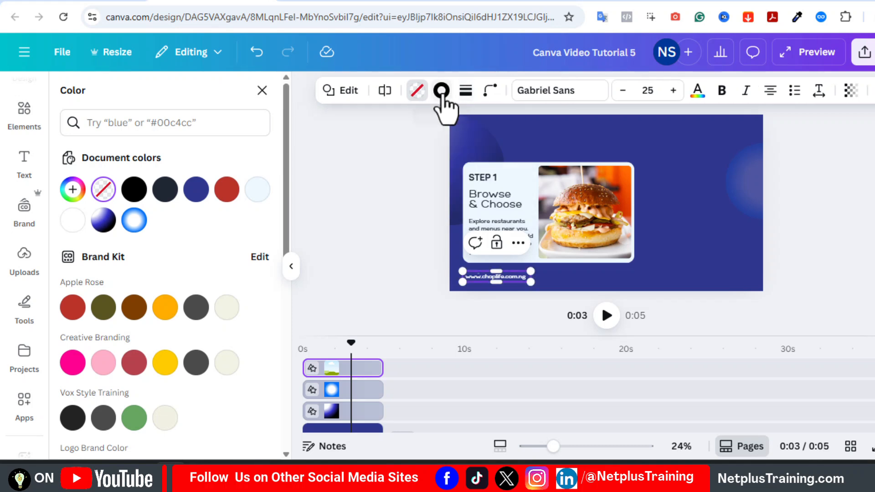
{"action": "left_click", "coordinate": [73, 189]}
{"action": "left_click_drag", "start_coordinate": [195, 341], "coordinate": [179, 340]}
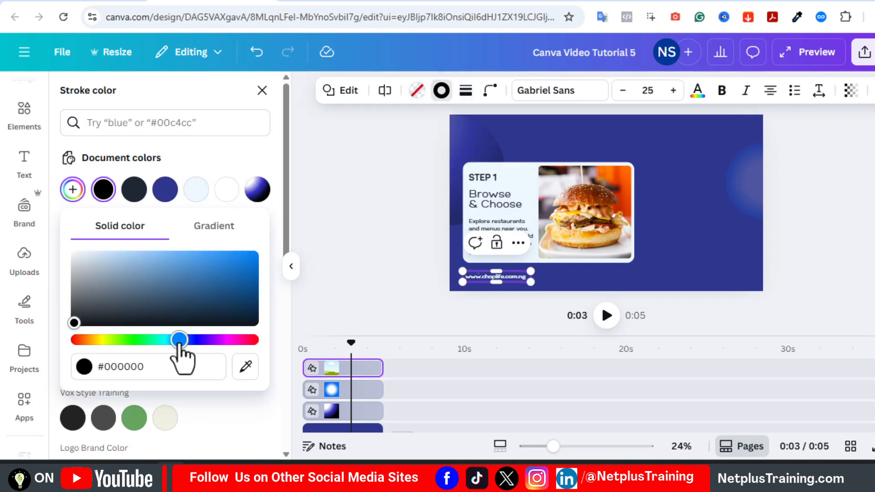
{"action": "left_click", "coordinate": [242, 265]}
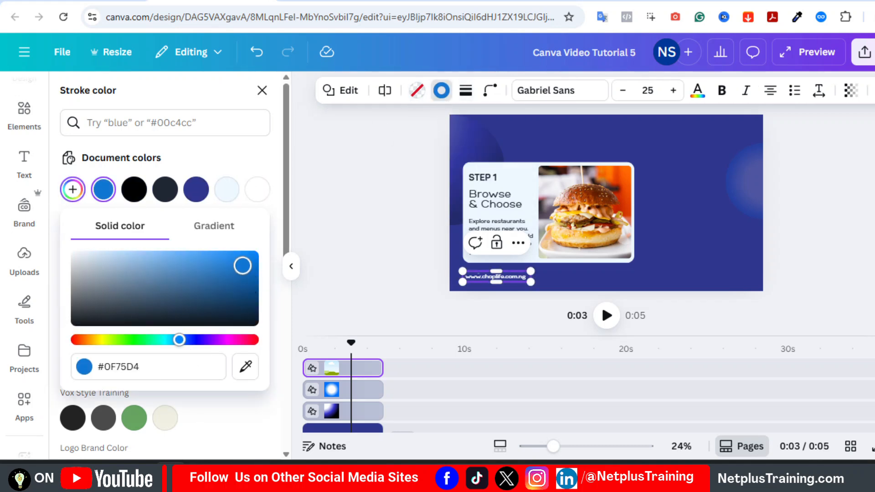
{"action": "left_click", "coordinate": [445, 261]}
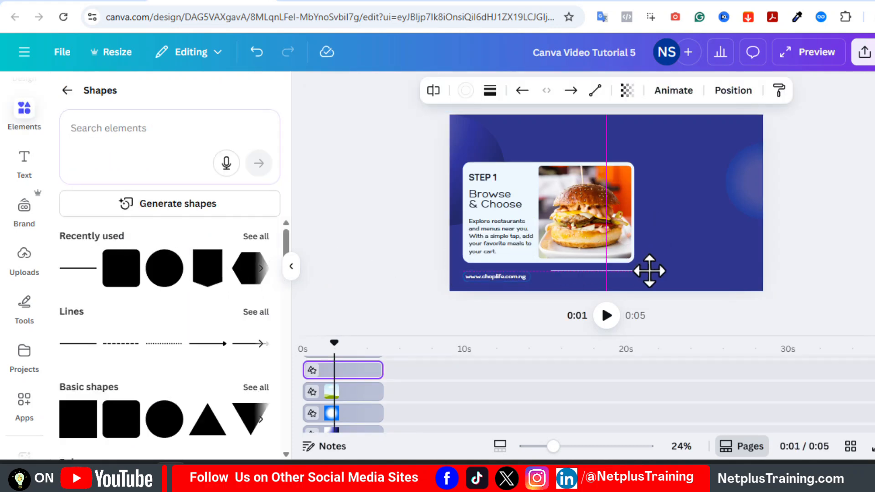
Add a straight line starting at the web address outline and extend it to the right edge of the page.
{"action": "left_click_drag", "start_coordinate": [649, 270], "coordinate": [636, 276]}
{"action": "left_click_drag", "start_coordinate": [553, 446], "coordinate": [568, 446]}
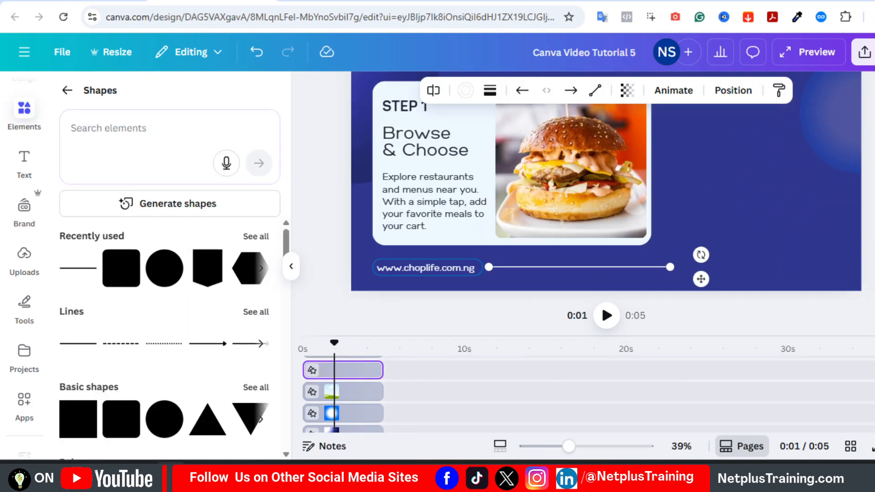
{"action": "left_click_drag", "start_coordinate": [664, 267], "coordinate": [861, 267]}
Recolor the line with the blue from the document colors and adjust the width of the outline around the web address.
{"action": "left_click", "coordinate": [465, 90]}
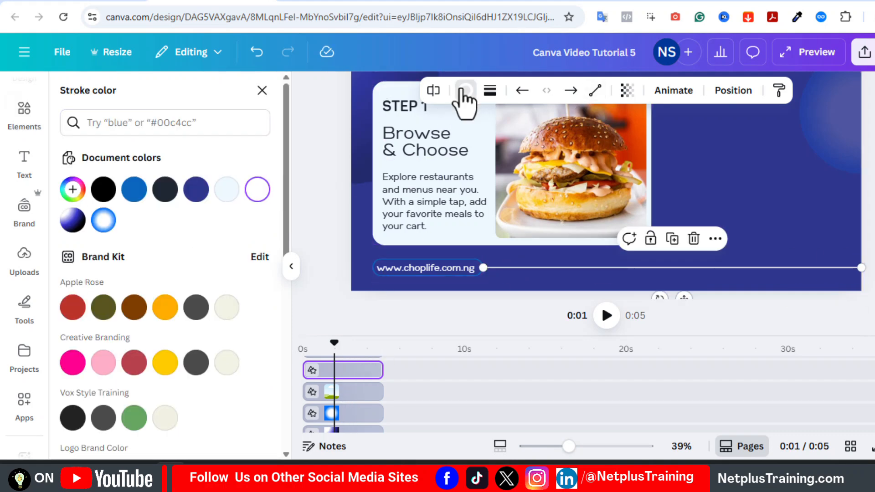
{"action": "left_click", "coordinate": [134, 189]}
{"action": "left_click", "coordinate": [428, 267]}
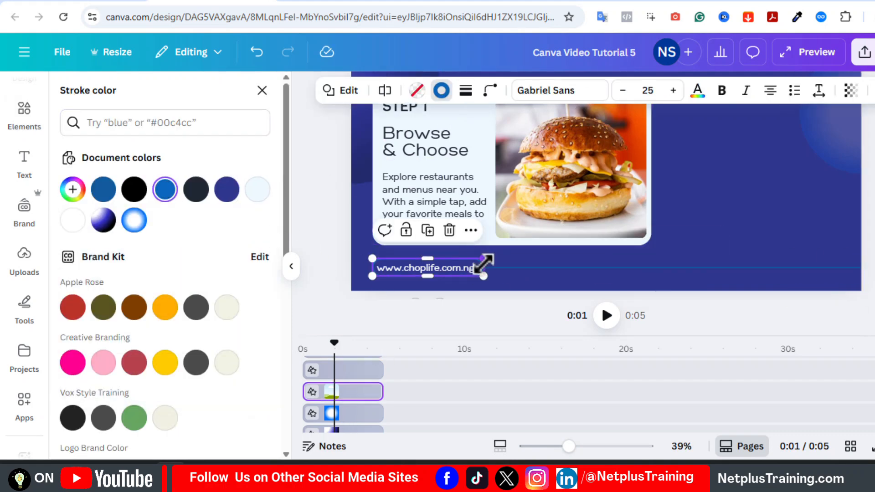
{"action": "left_click_drag", "start_coordinate": [482, 268], "coordinate": [455, 268]}
{"action": "left_click", "coordinate": [769, 231]}
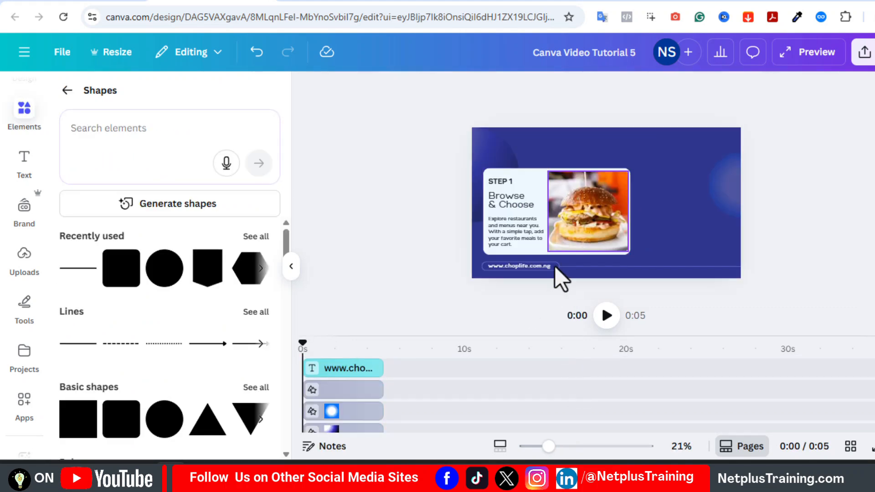
Duplicate the web address text into the page's upper-right corner and change the copy to "Fast, fresh, delivered to you.".
{"action": "left_click", "coordinate": [554, 266]}
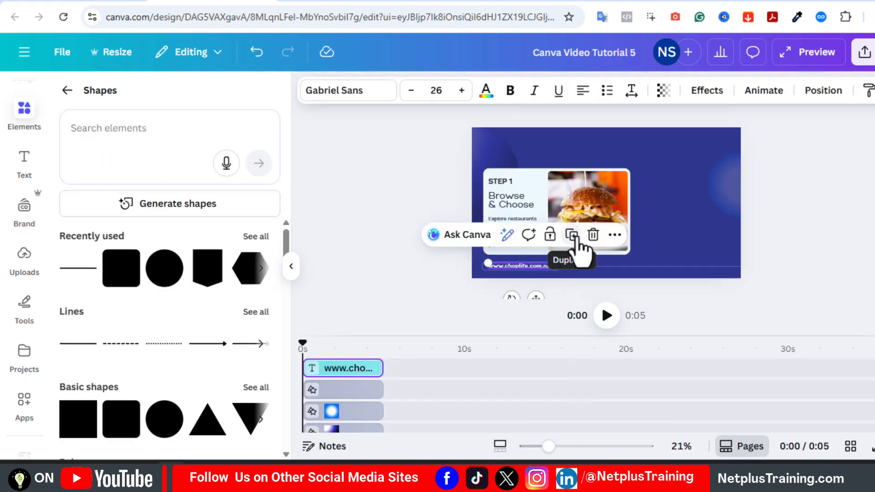
{"action": "left_click", "coordinate": [573, 237]}
{"action": "left_click_drag", "start_coordinate": [536, 269], "coordinate": [686, 141]}
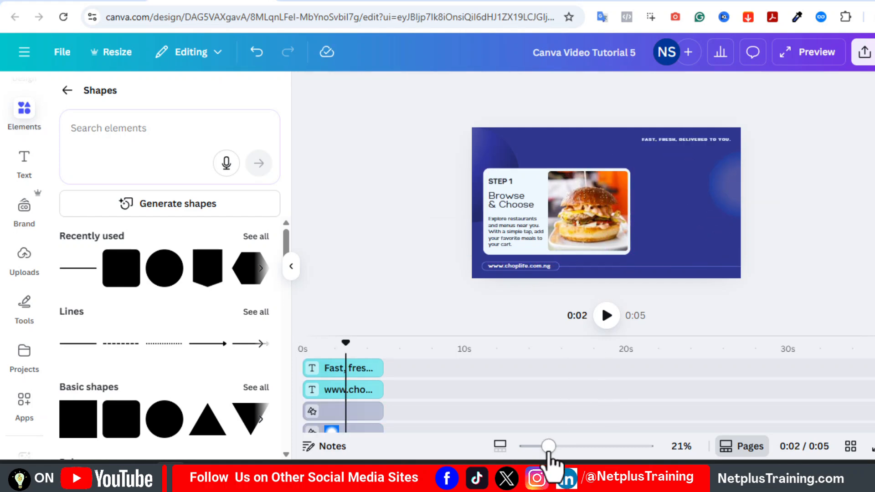
{"action": "left_click_drag", "start_coordinate": [548, 446], "coordinate": [556, 447]}
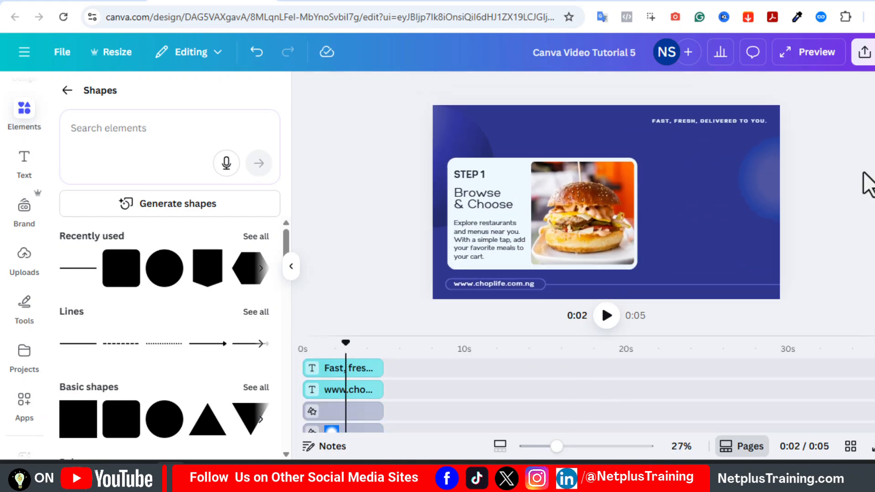
Apply the Wiggle add-on animation to the glowing light-blue circle at the page's right edge and lower its intensity to nearly the minimum.
{"action": "left_click", "coordinate": [761, 195]}
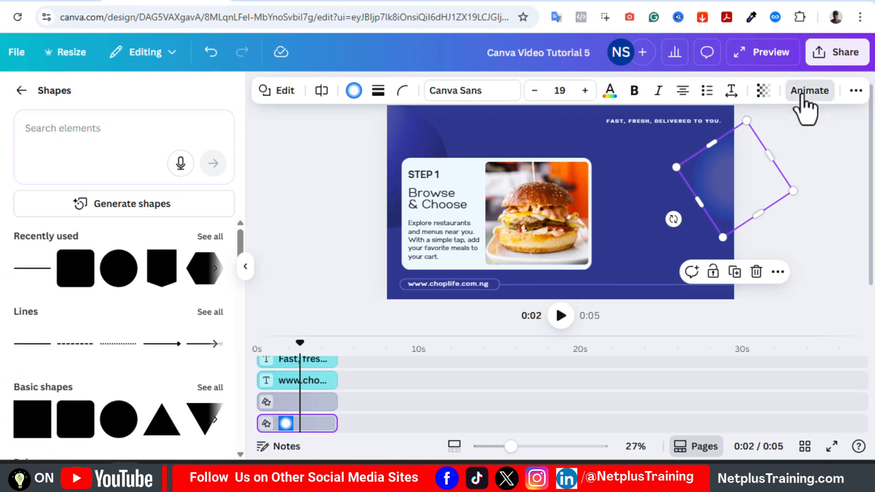
{"action": "left_click", "coordinate": [803, 97]}
{"action": "scroll", "coordinate": [228, 283], "scroll_direction": "down", "scroll_amount": 5}
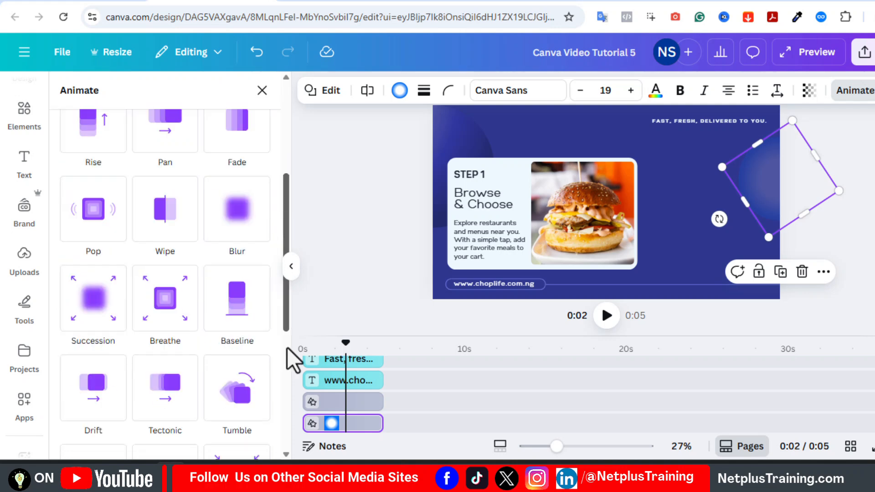
{"action": "scroll", "coordinate": [287, 347], "scroll_direction": "down", "scroll_amount": 5}
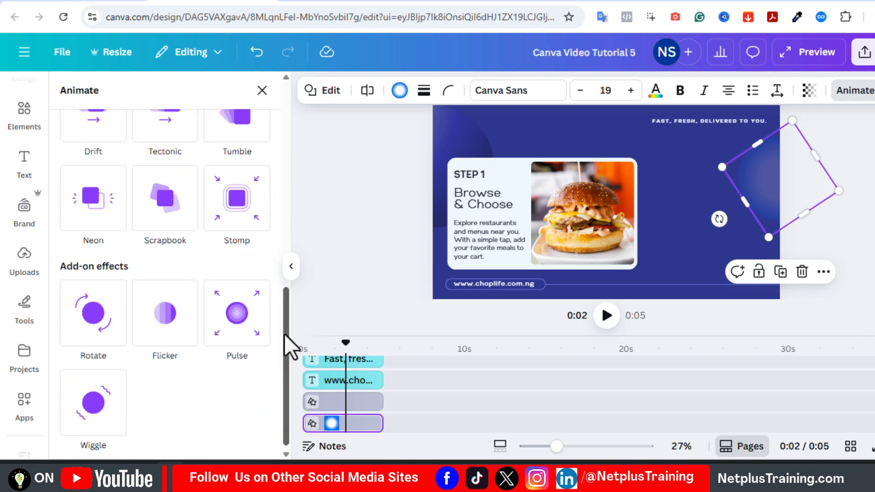
{"action": "left_click", "coordinate": [94, 411]}
{"action": "scroll", "coordinate": [287, 346], "scroll_direction": "down", "scroll_amount": 2}
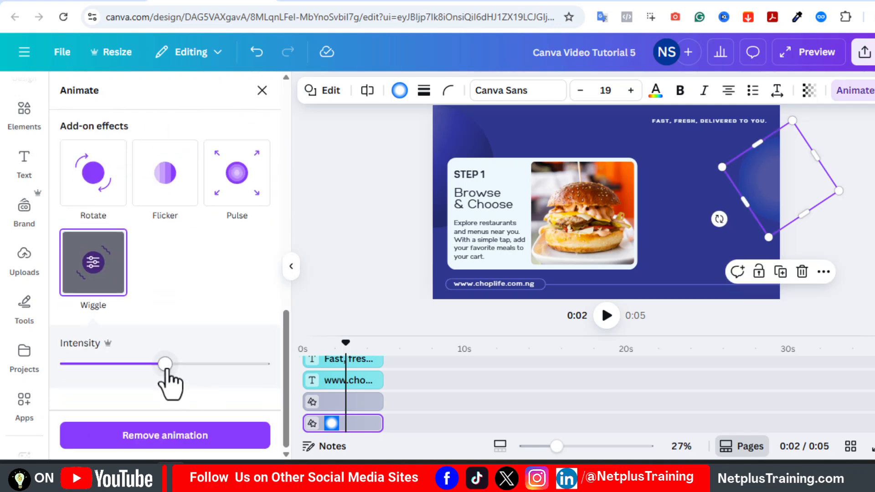
{"action": "left_click_drag", "start_coordinate": [165, 364], "coordinate": [63, 366]}
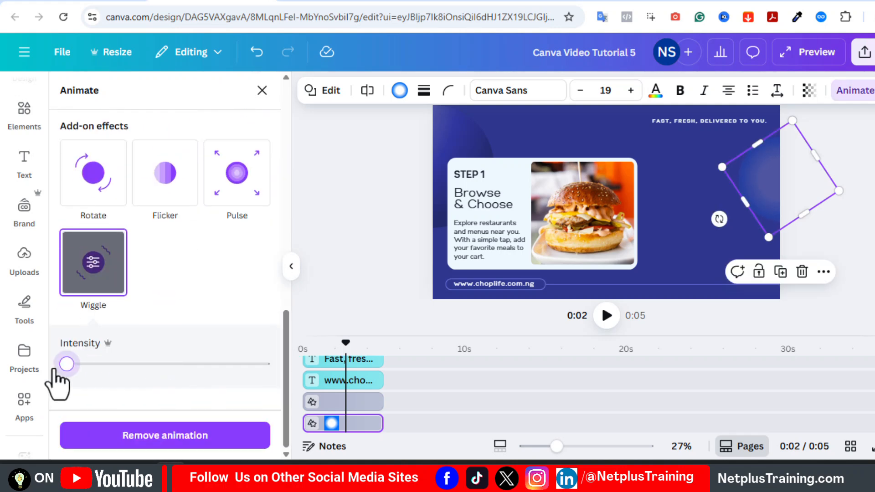
Apply the Wiggle animation to the dark gradient circle behind the card and lower its intensity to nearly the minimum.
{"action": "left_click", "coordinate": [441, 130]}
{"action": "scroll", "coordinate": [184, 403], "scroll_direction": "down", "scroll_amount": 2}
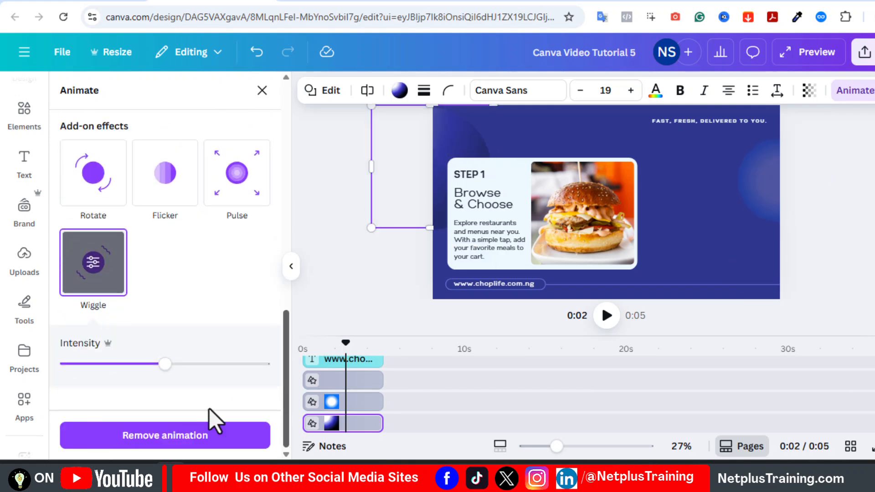
{"action": "left_click_drag", "start_coordinate": [167, 363], "coordinate": [64, 365]}
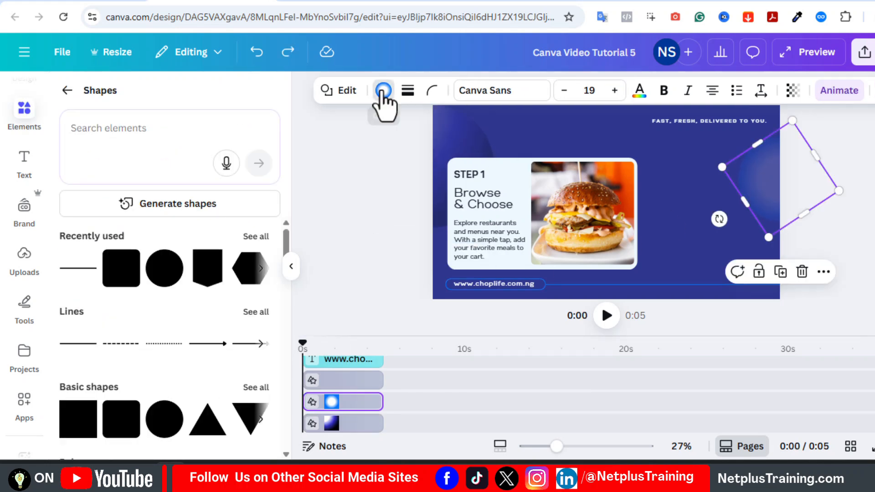
Recolor the circle at the page's right edge with the white document color and lower its transparency value to about 16.
{"action": "left_click", "coordinate": [383, 90]}
{"action": "left_click", "coordinate": [258, 189]}
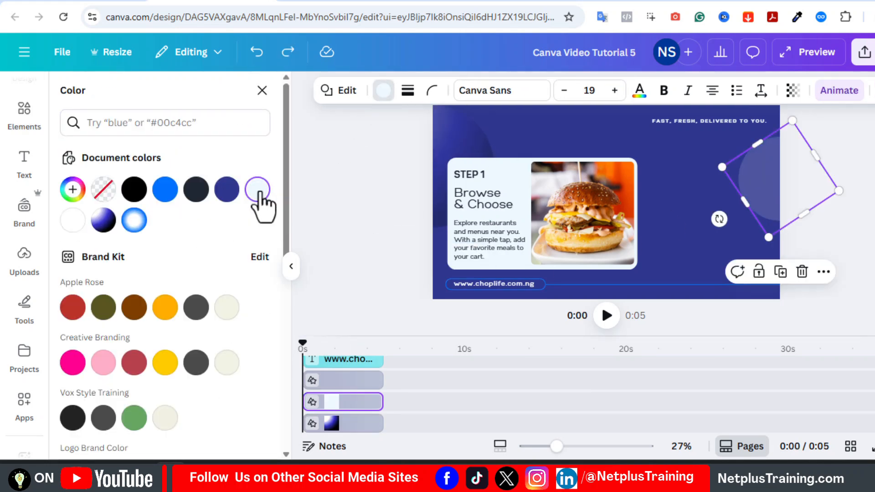
{"action": "left_click", "coordinate": [793, 91]}
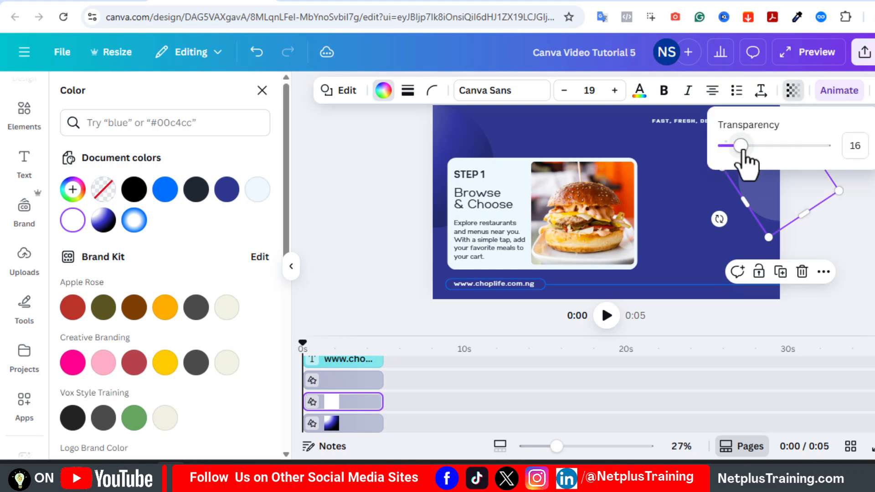
{"action": "left_click", "coordinate": [792, 95]}
{"action": "left_click", "coordinate": [843, 242]}
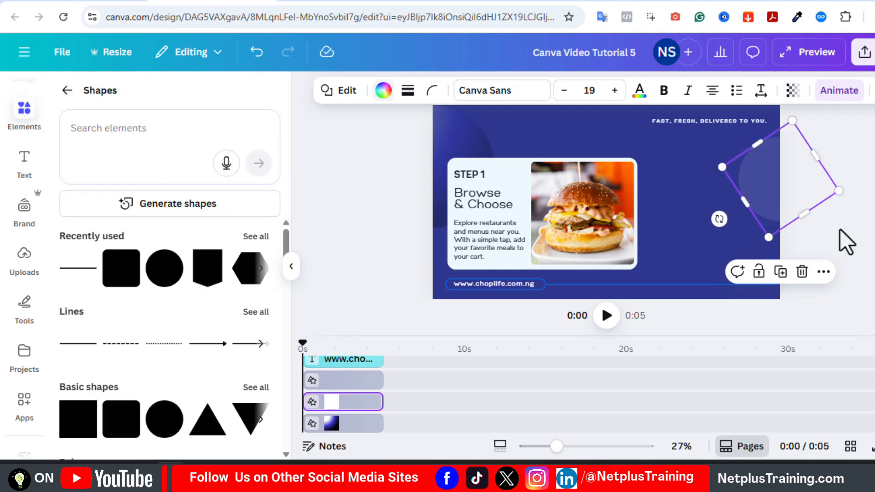
Duplicate the Step 1 page and open the copy's layer timeline.
{"action": "left_click", "coordinate": [744, 448]}
{"action": "left_click", "coordinate": [789, 124]}
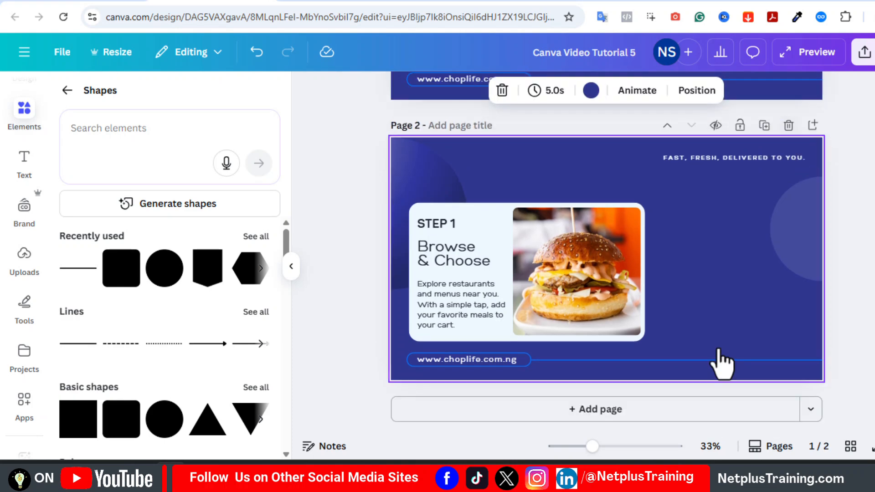
{"action": "left_click", "coordinate": [772, 446]}
{"action": "left_click", "coordinate": [606, 400]}
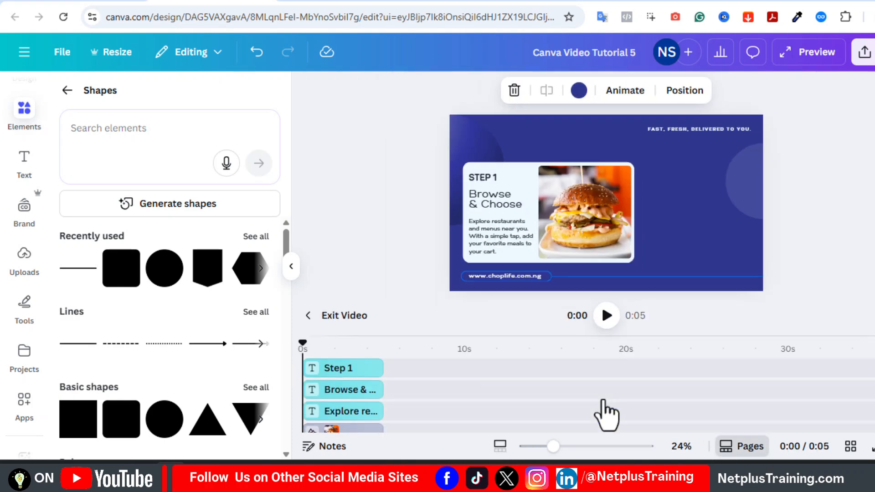
Delete the description on the copied page's card and move the "STEP 1" and "Browse & Choose" headings to the card's lower part.
{"action": "left_click", "coordinate": [500, 234]}
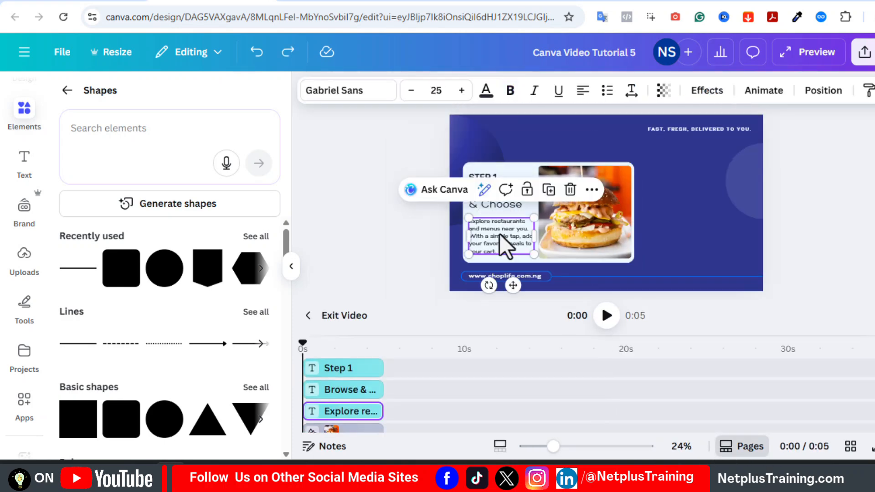
{"action": "key", "text": "Delete"}
{"action": "left_click", "coordinate": [488, 189], "text": "shift"}
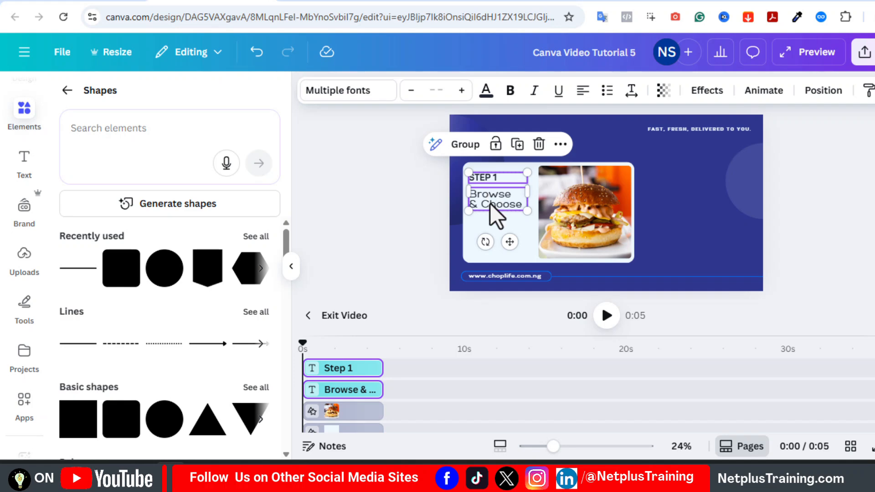
{"action": "left_click_drag", "start_coordinate": [490, 206], "coordinate": [492, 245]}
Reduce the font sizes of the "STEP 1" label and the "Browse & Choose" heading.
{"action": "left_click", "coordinate": [483, 221]}
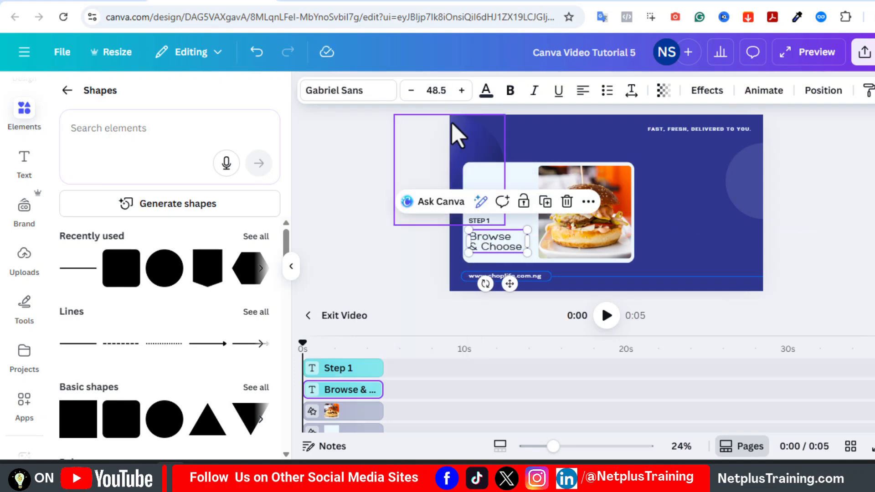
{"action": "left_click", "coordinate": [433, 91]}
{"action": "left_click", "coordinate": [861, 289]}
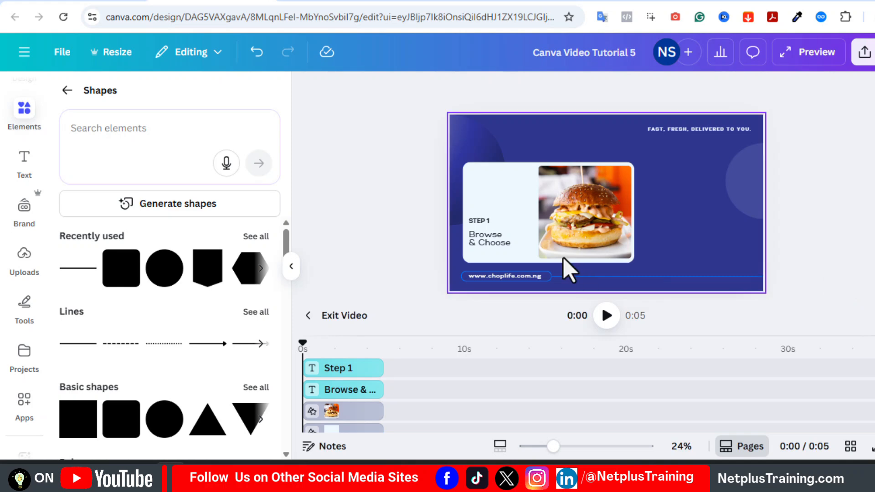
Shrink the burger photo to a thumbnail above the "STEP 1" label and narrow the card to fit around it.
{"action": "left_click", "coordinate": [574, 231]}
{"action": "left_click", "coordinate": [574, 232]}
{"action": "left_click_drag", "start_coordinate": [630, 259], "coordinate": [500, 234]}
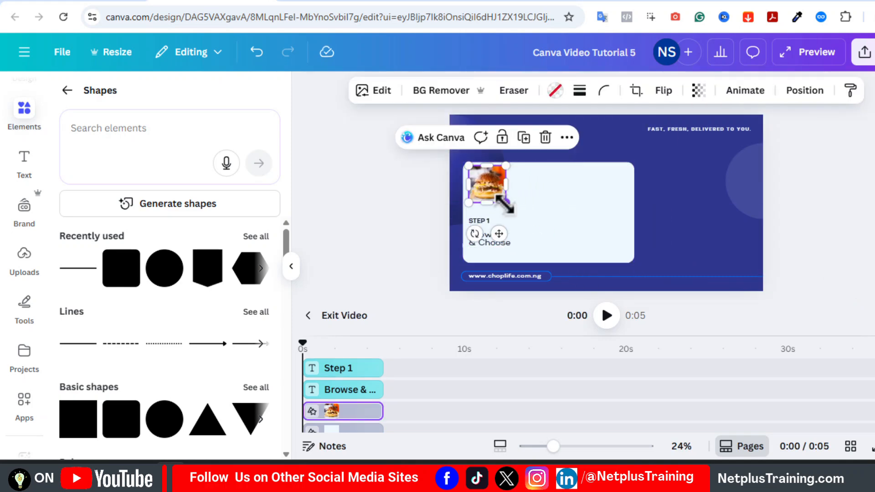
{"action": "left_click_drag", "start_coordinate": [504, 201], "coordinate": [510, 209]}
{"action": "key", "text": "ctrl+z"}
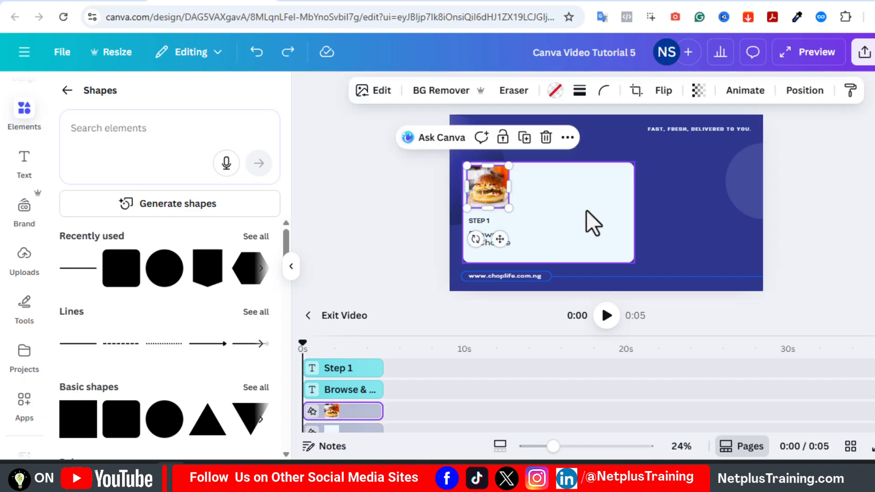
{"action": "left_click", "coordinate": [592, 222]}
{"action": "left_click_drag", "start_coordinate": [632, 212], "coordinate": [512, 218]}
Add a wide "STEP 2 Secure Checkout" card beside the first, with a description about reviewing the order, and narrow the description's text box.
{"action": "left_click", "coordinate": [600, 212]}
{"action": "key", "text": "ctrl+v"}
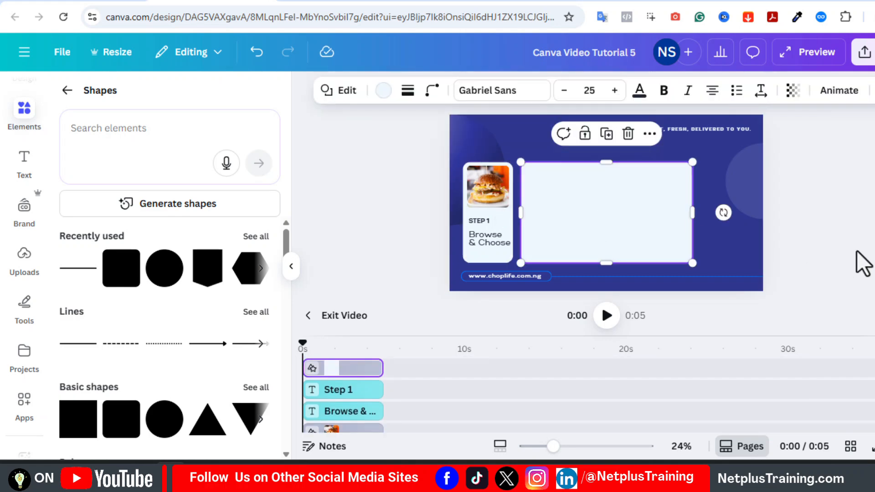
{"action": "left_click", "coordinate": [565, 233]}
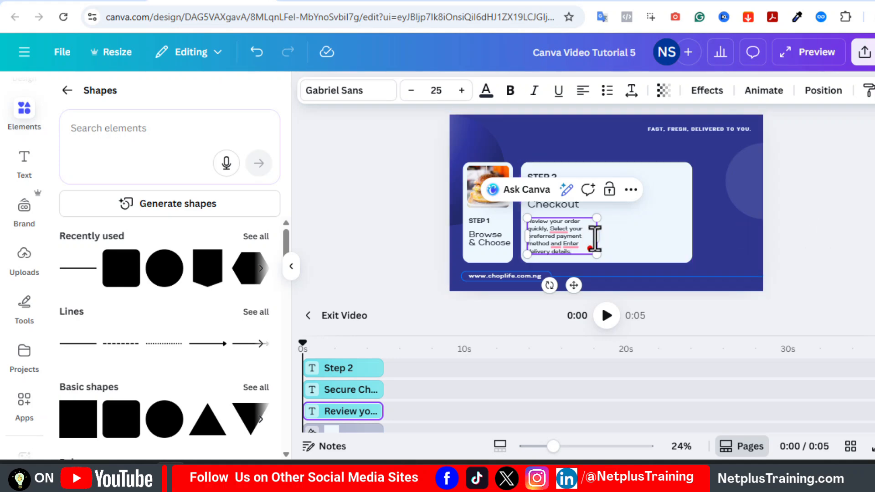
{"action": "left_click_drag", "start_coordinate": [597, 236], "coordinate": [587, 239]}
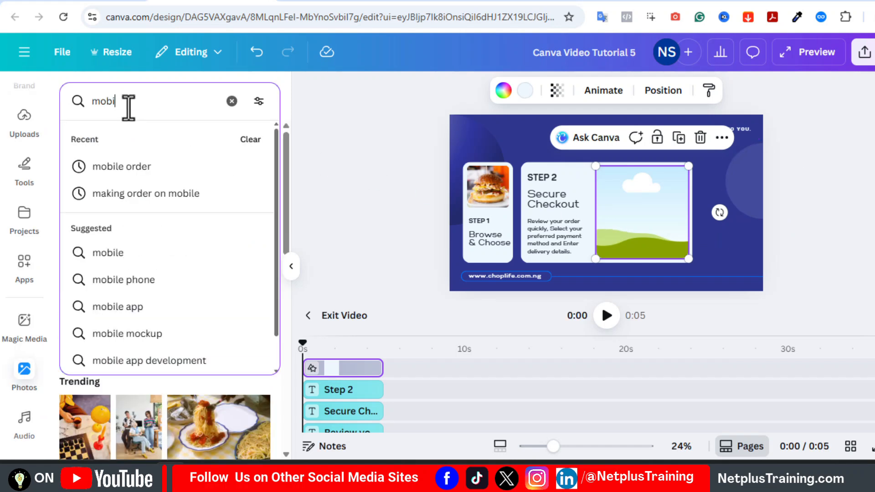
Search photos for "mobile order" and fill the Step 2 card's frame with the photo of hands in red sleeves holding a phone.
{"action": "type", "text": "e order"}
{"action": "key", "text": "Return"}
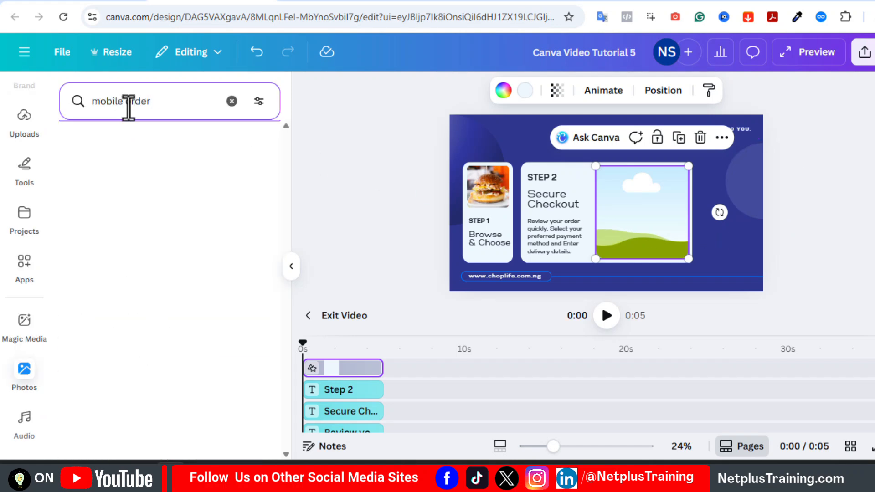
{"action": "left_click_drag", "start_coordinate": [286, 182], "coordinate": [285, 374]}
{"action": "scroll", "coordinate": [286, 374], "scroll_direction": "down", "scroll_amount": 3}
{"action": "left_click_drag", "start_coordinate": [214, 302], "coordinate": [640, 239]}
Duplicate the Step 2 page and open the new page's layer timeline.
{"action": "left_click", "coordinate": [307, 318]}
{"action": "left_click", "coordinate": [629, 387]}
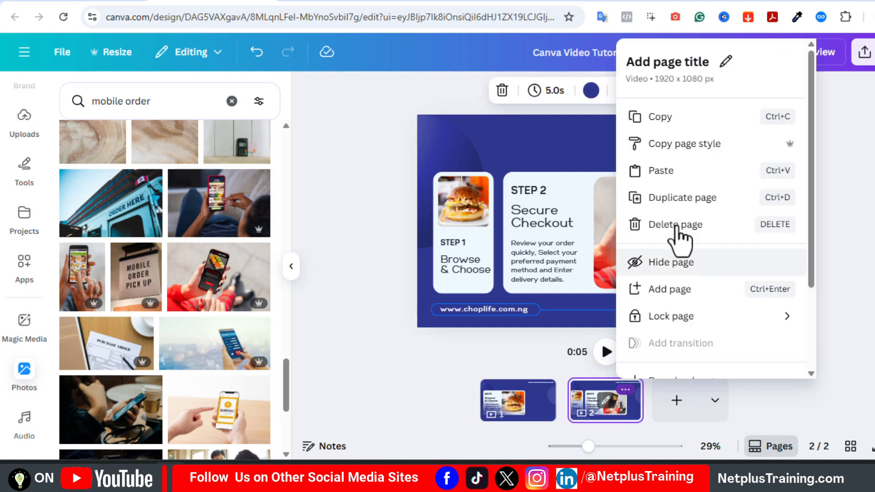
{"action": "left_click", "coordinate": [676, 202]}
{"action": "left_click", "coordinate": [650, 406]}
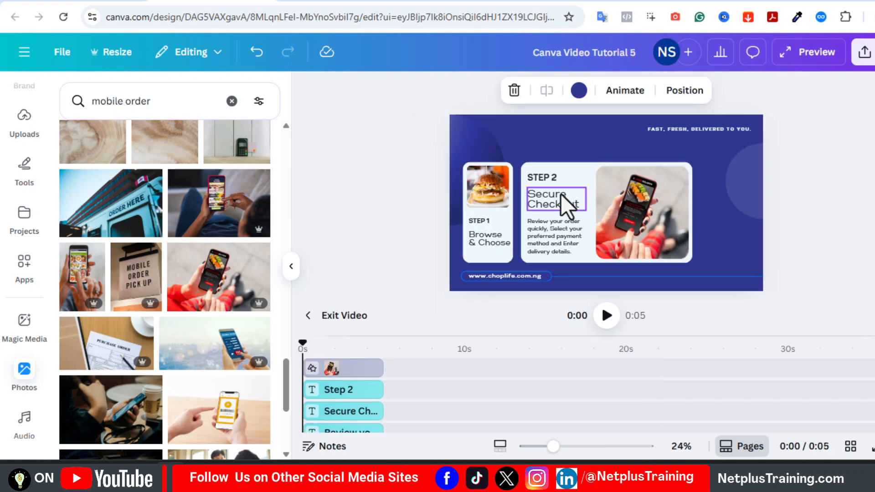
Delete the Step 2 description and move the "STEP 2" and "Secure Checkout" headings down level with the Step 1 text.
{"action": "left_click", "coordinate": [549, 177]}
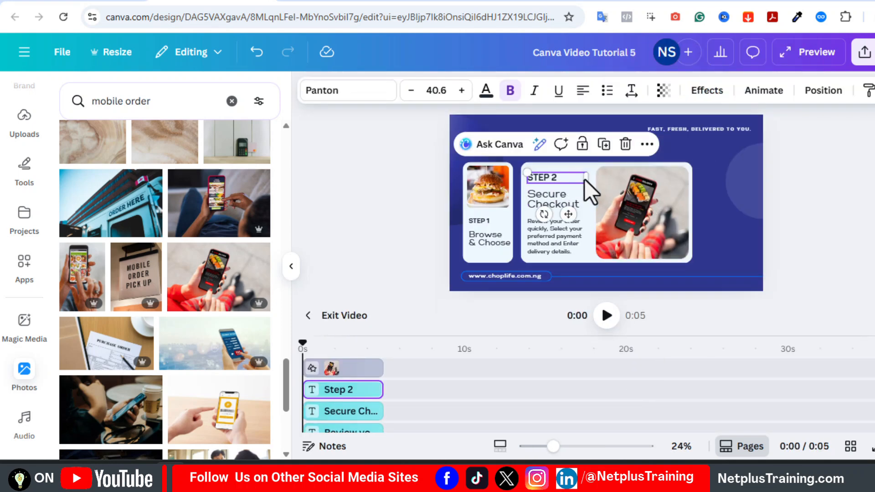
{"action": "left_click", "coordinate": [557, 234]}
{"action": "key", "text": "Delete"}
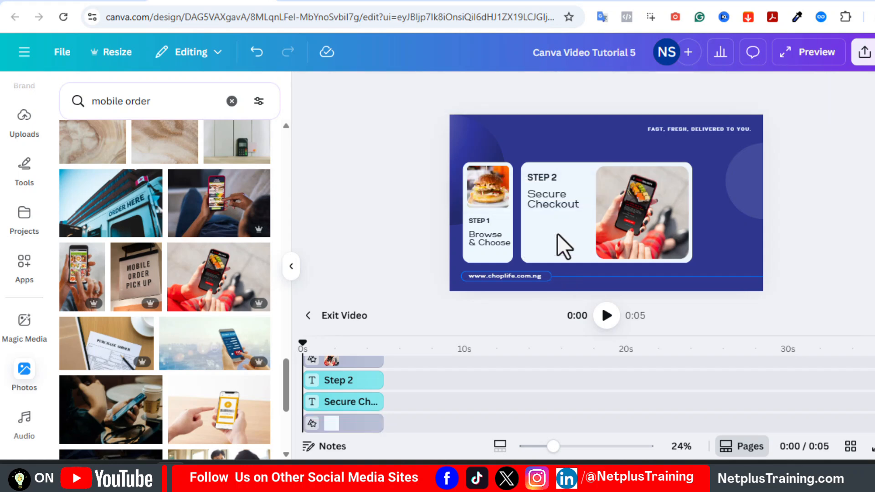
{"action": "left_click", "coordinate": [549, 204]}
{"action": "left_click", "coordinate": [540, 175], "text": "shift"}
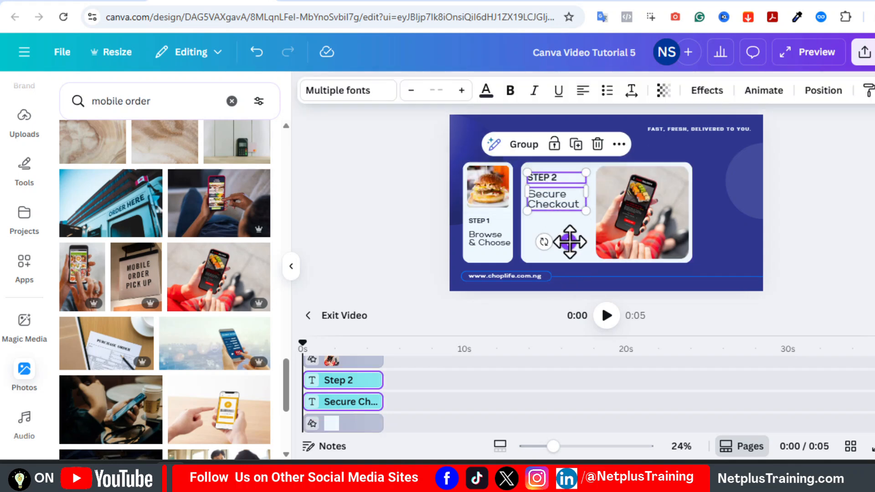
{"action": "left_click_drag", "start_coordinate": [570, 242], "coordinate": [569, 284]}
Set the font size of "STEP 2" to 30 and of "Secure Checkout" to 38.
{"action": "left_click", "coordinate": [542, 221]}
{"action": "left_click", "coordinate": [434, 91]}
{"action": "type", "text": "30"}
{"action": "key", "text": "Return"}
{"action": "left_click", "coordinate": [549, 240]}
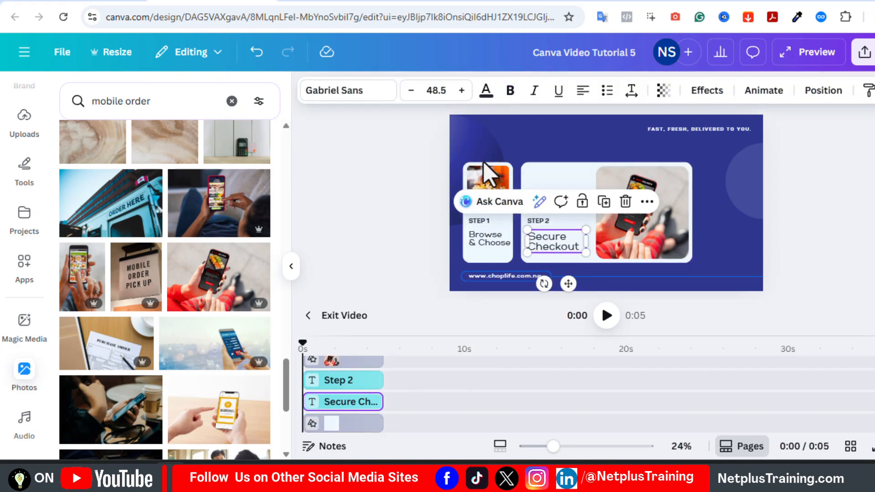
{"action": "left_click", "coordinate": [434, 90]}
{"action": "type", "text": "38"}
{"action": "key", "text": "Return"}
Shrink the phone photo to a thumbnail above the "STEP 2" label and narrow the card to fit around it.
{"action": "left_click", "coordinate": [621, 200]}
{"action": "left_click_drag", "start_coordinate": [688, 258], "coordinate": [554, 233]}
{"action": "left_click_drag", "start_coordinate": [564, 202], "coordinate": [566, 203]}
{"action": "left_click", "coordinate": [638, 220]}
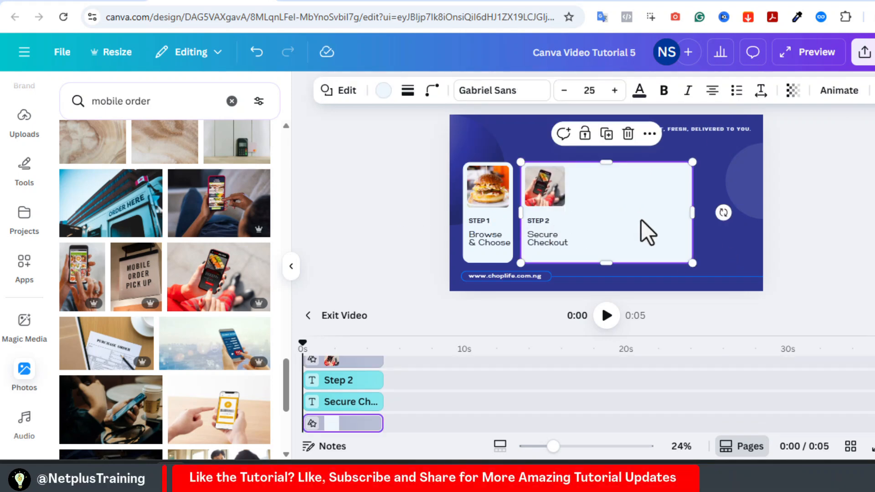
{"action": "left_click_drag", "start_coordinate": [691, 213], "coordinate": [569, 224]}
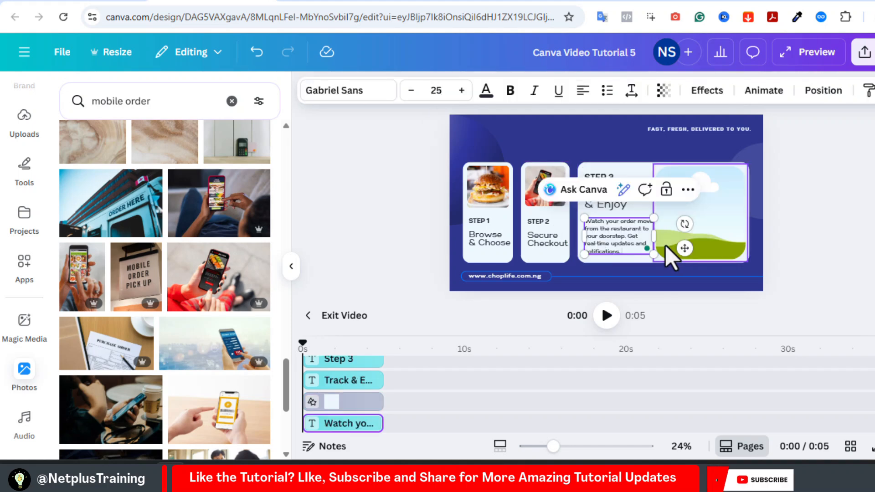
Adjust the Step 3 description box's width and fill the card's frame with a "food delivery" photo of a courier handing boxes to a woman.
{"action": "left_click_drag", "start_coordinate": [646, 241], "coordinate": [654, 241]}
{"action": "left_click", "coordinate": [355, 182]}
{"action": "left_click_drag", "start_coordinate": [153, 104], "coordinate": [90, 107]}
{"action": "type", "text": "food delivery"}
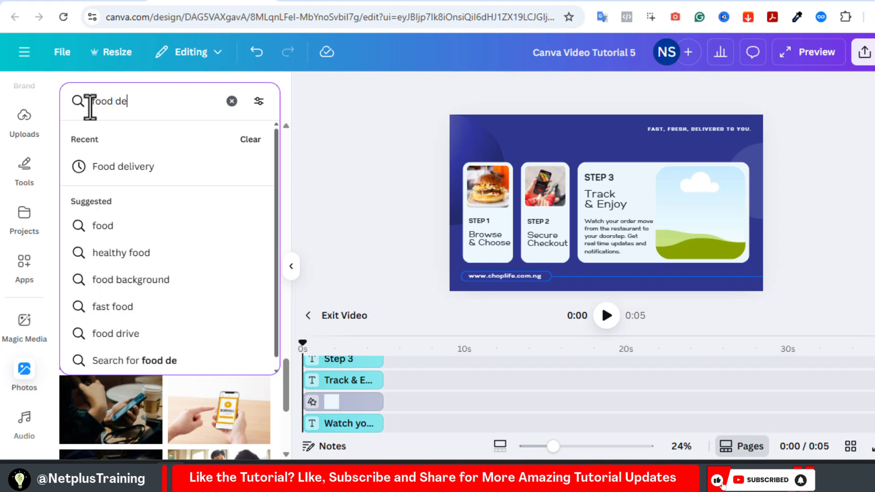
{"action": "key", "text": "Return"}
{"action": "scroll", "coordinate": [284, 378], "scroll_direction": "down", "scroll_amount": 5}
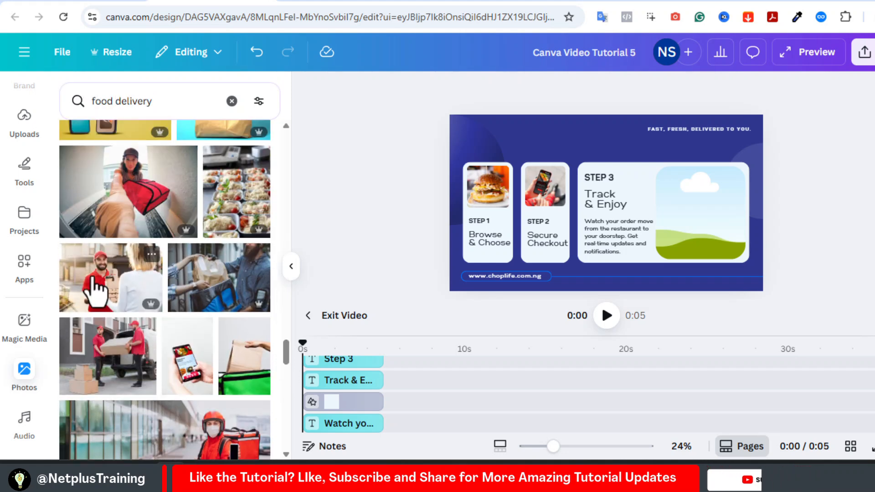
{"action": "left_click_drag", "start_coordinate": [92, 287], "coordinate": [726, 225]}
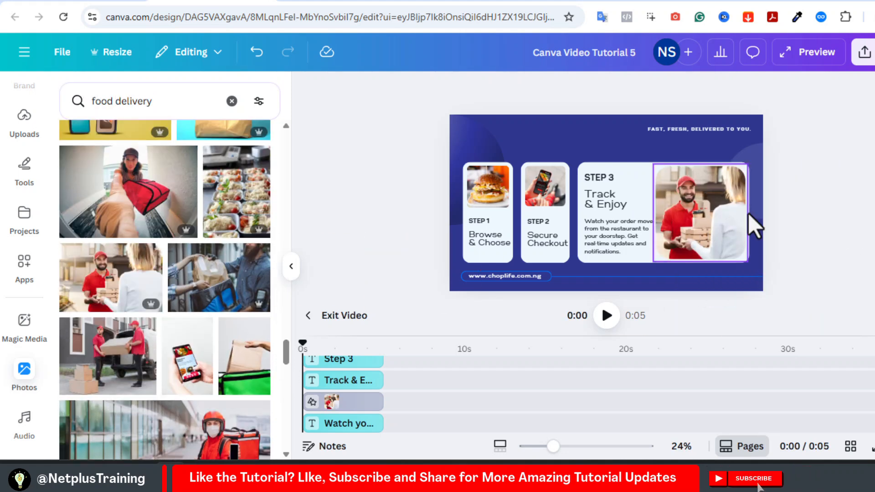
Duplicate the Step 3 page and open the new page's layer timeline.
{"action": "left_click", "coordinate": [309, 319]}
{"action": "left_click", "coordinate": [669, 390]}
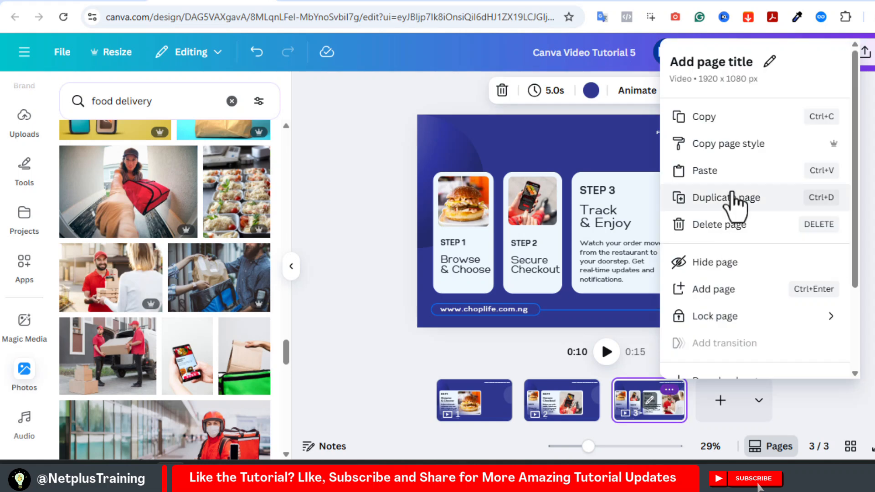
{"action": "left_click", "coordinate": [731, 197]}
{"action": "left_click", "coordinate": [687, 407]}
Delete the Step 3 description and set the font size of "STEP 3" to 30 and of "Track & Enjoy" to 38.
{"action": "left_click", "coordinate": [608, 230]}
{"action": "key", "text": "Delete"}
{"action": "left_click", "coordinate": [598, 177]}
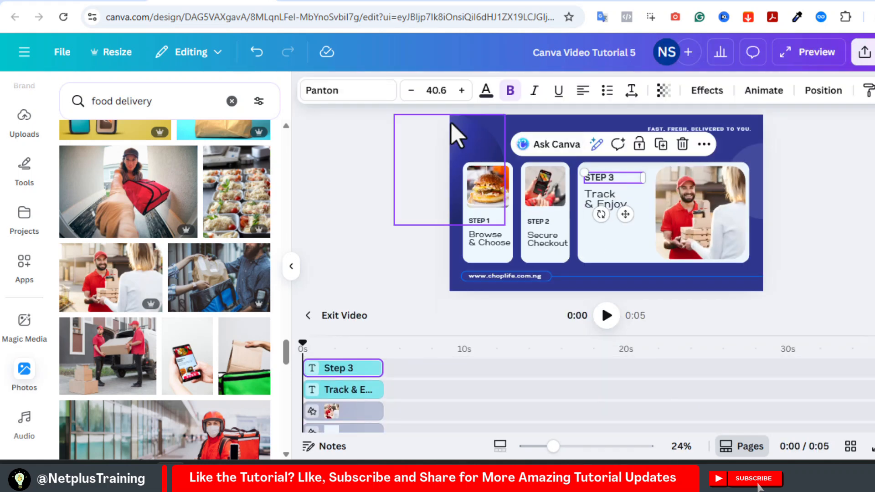
{"action": "left_click", "coordinate": [435, 90]}
{"action": "type", "text": "30"}
{"action": "left_click", "coordinate": [595, 193]}
{"action": "left_click", "coordinate": [436, 91]}
{"action": "type", "text": "38"}
Move the Step 3 headings down level with the other cards' text and shrink the courier photo to a thumbnail above them.
{"action": "left_click_drag", "start_coordinate": [623, 237], "coordinate": [625, 278]}
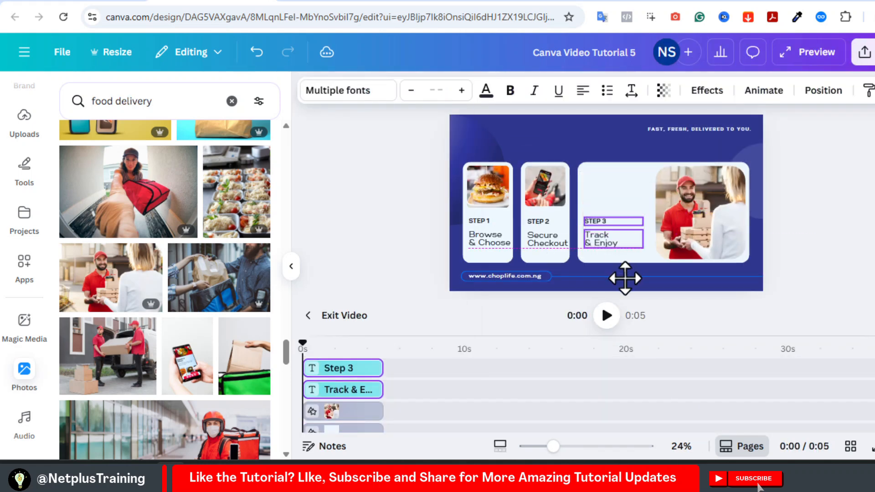
{"action": "left_click", "coordinate": [641, 239]}
{"action": "left_click", "coordinate": [694, 232]}
{"action": "left_click_drag", "start_coordinate": [747, 260], "coordinate": [690, 203]}
{"action": "left_click_drag", "start_coordinate": [685, 233], "coordinate": [613, 236]}
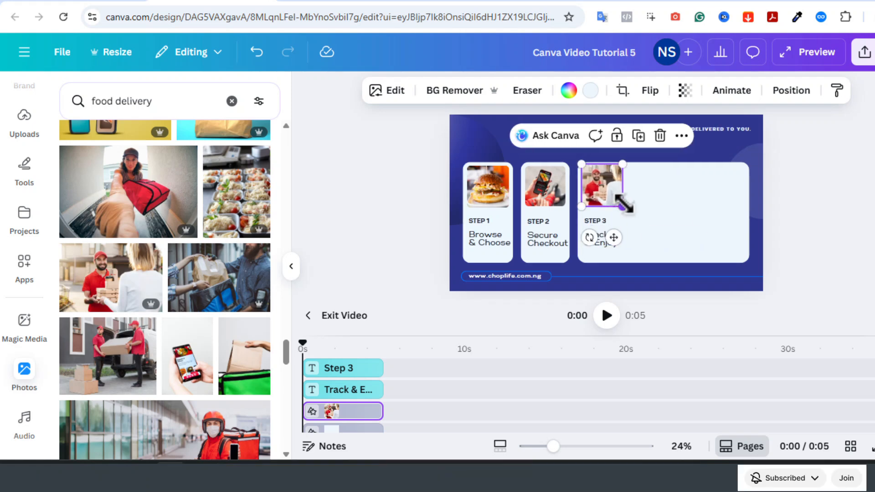
Narrow the Step 3 card to match the other two cards and center the courier photo within it.
{"action": "left_click", "coordinate": [865, 218]}
{"action": "left_click", "coordinate": [733, 215]}
{"action": "left_click_drag", "start_coordinate": [749, 213], "coordinate": [623, 216]}
{"action": "left_click", "coordinate": [597, 192]}
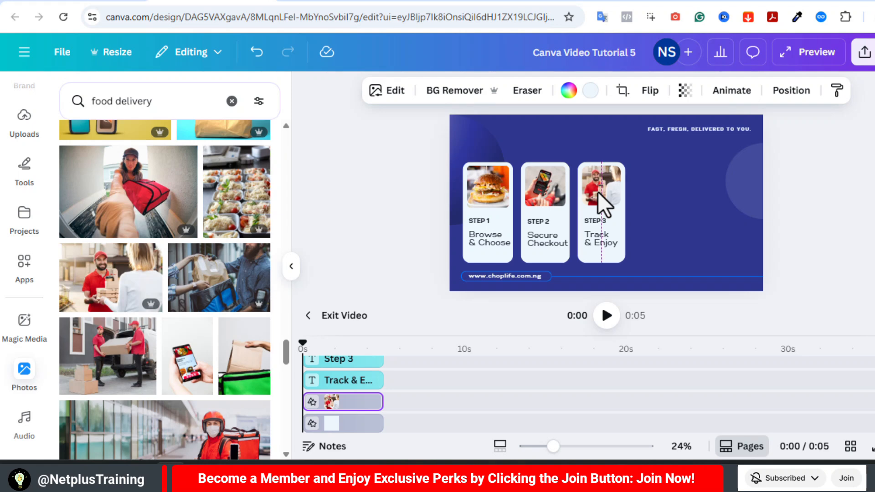
{"action": "left_click", "coordinate": [819, 209]}
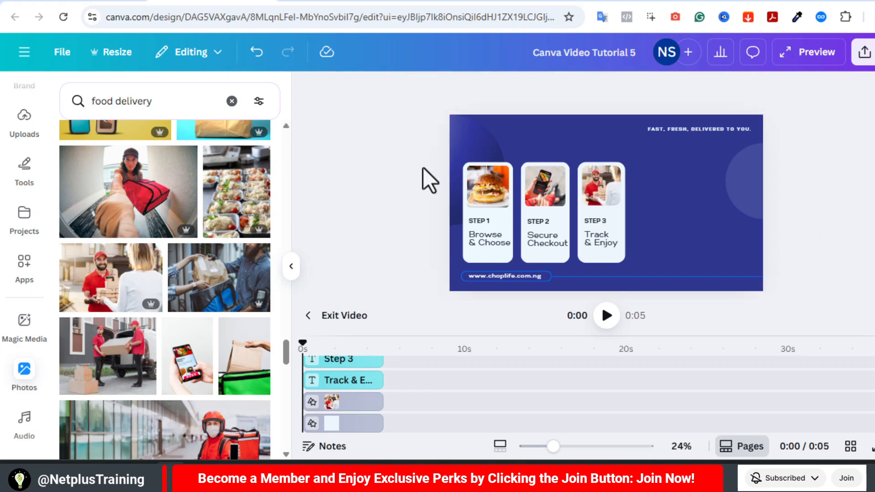
Search the elements library for "food delivery service".
{"action": "scroll", "coordinate": [24, 136], "scroll_direction": "up", "scroll_amount": 3}
{"action": "left_click", "coordinate": [26, 141]}
{"action": "left_click", "coordinate": [138, 103]}
{"action": "type", "text": "f"}
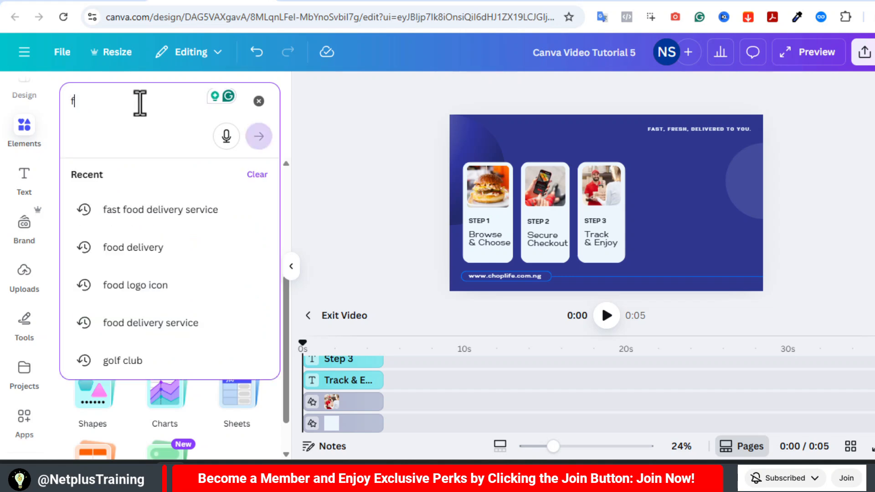
{"action": "type", "text": "ood delivery servic"}
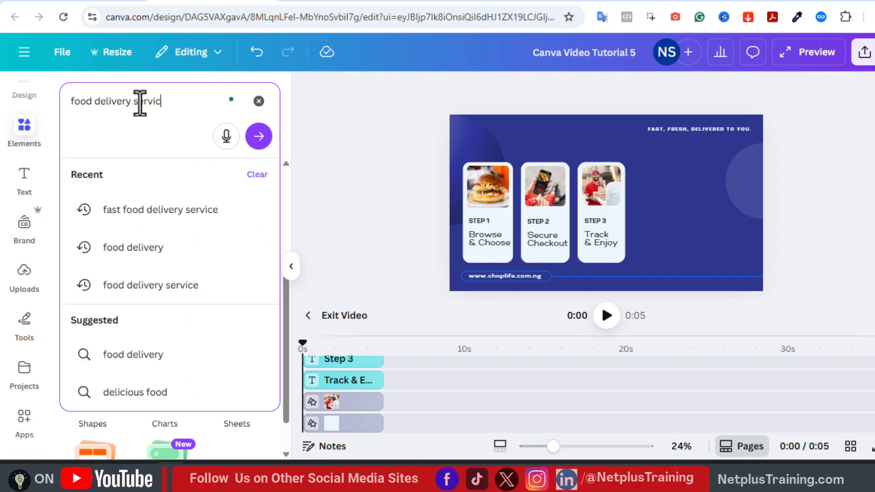
{"action": "type", "text": "e"}
{"action": "key", "text": "Return"}
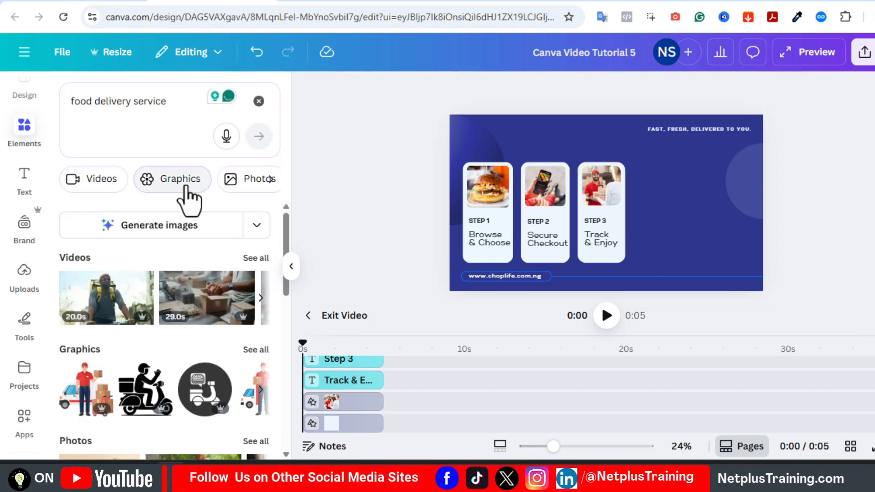
Filter the results to graphics, add the courier with the green scooter, and fit it in the empty space beside the Step 3 card.
{"action": "left_click", "coordinate": [187, 187]}
{"action": "scroll", "coordinate": [132, 325], "scroll_direction": "down", "scroll_amount": 4}
{"action": "left_click", "coordinate": [90, 338]}
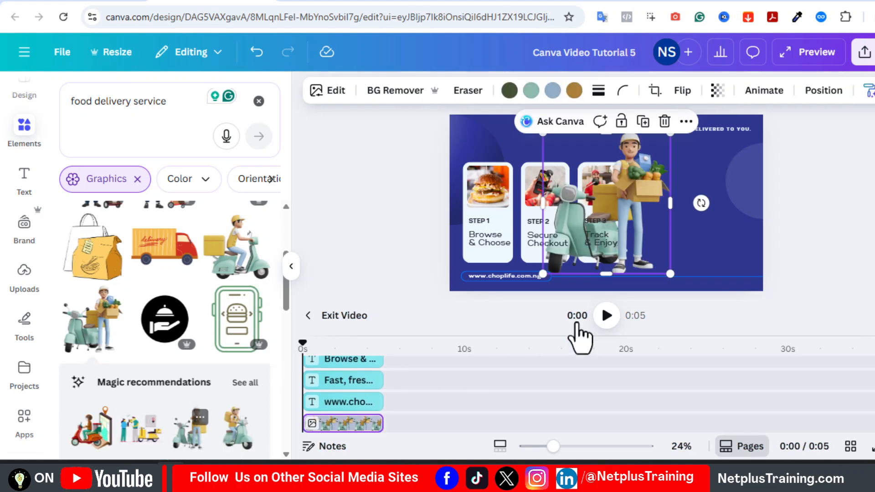
{"action": "left_click_drag", "start_coordinate": [624, 199], "coordinate": [715, 221]}
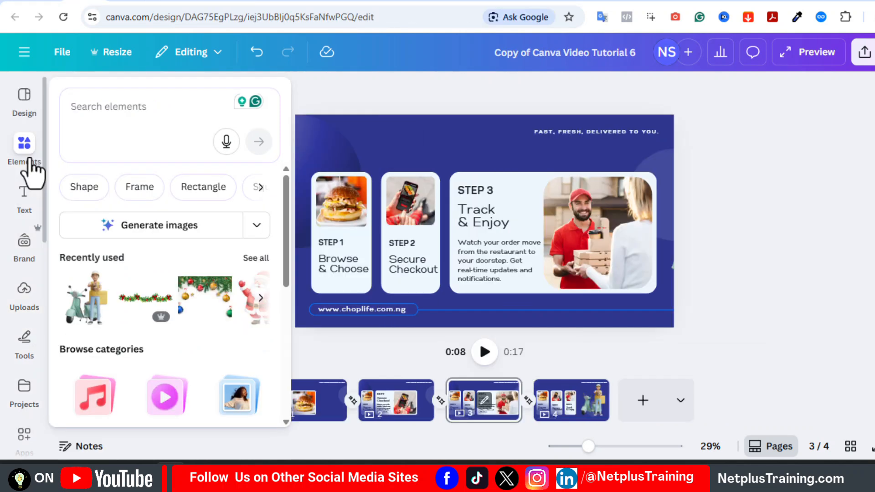
In the "Copy of Canva Video Tutorial 6" design, review pages 1 to 4 to compare the size and position of the step cards.
{"action": "left_click", "coordinate": [26, 157]}
{"action": "left_click", "coordinate": [411, 412]}
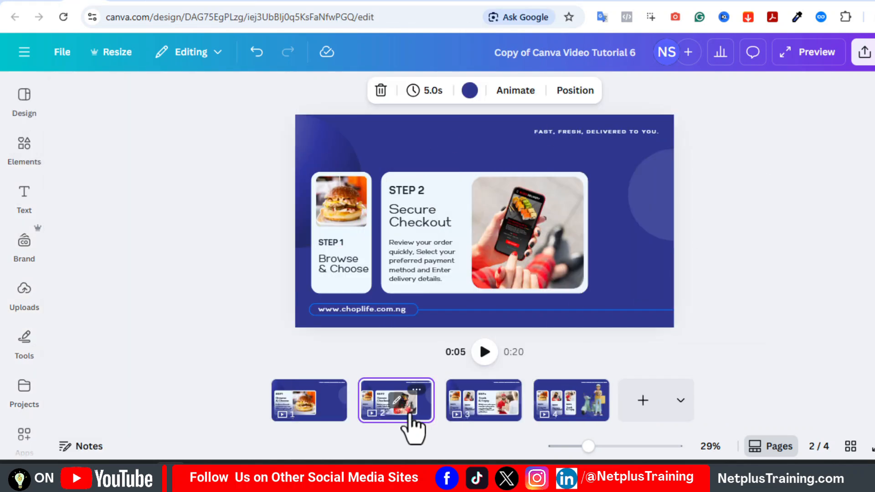
{"action": "left_click", "coordinate": [486, 409]}
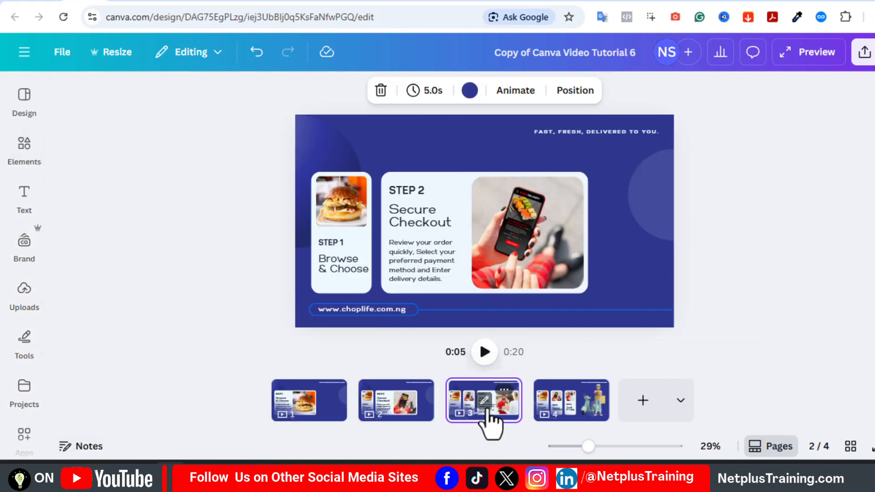
{"action": "left_click", "coordinate": [572, 410]}
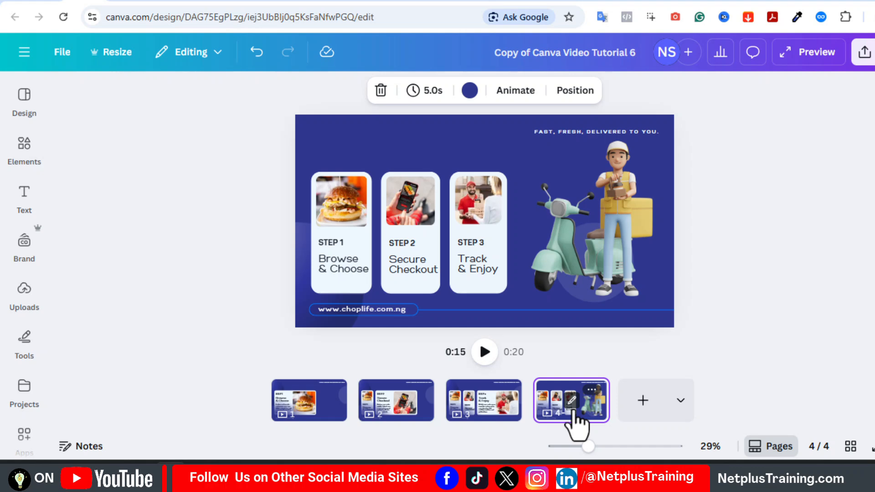
{"action": "left_click", "coordinate": [313, 410]}
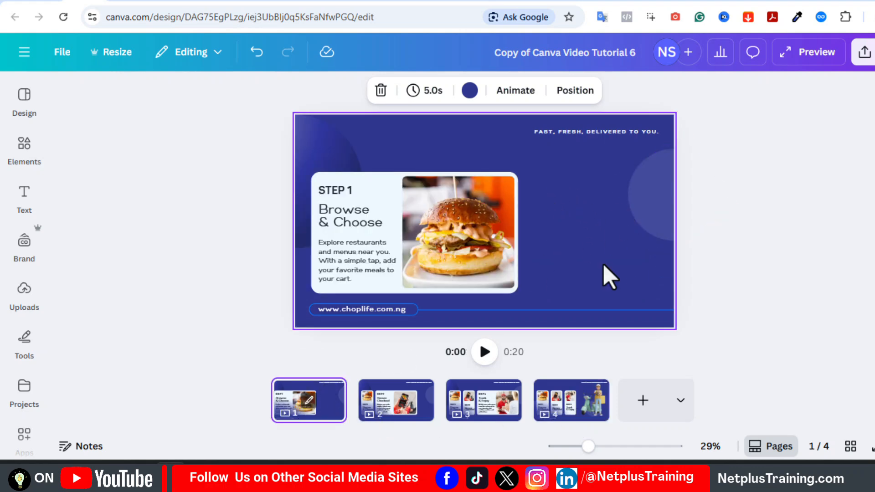
{"action": "left_click", "coordinate": [410, 405]}
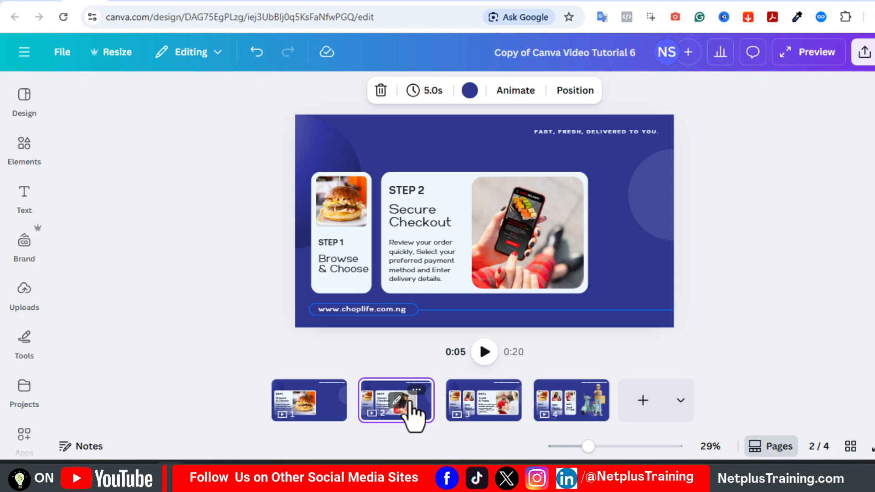
{"action": "left_click", "coordinate": [494, 410]}
{"action": "left_click", "coordinate": [346, 264]}
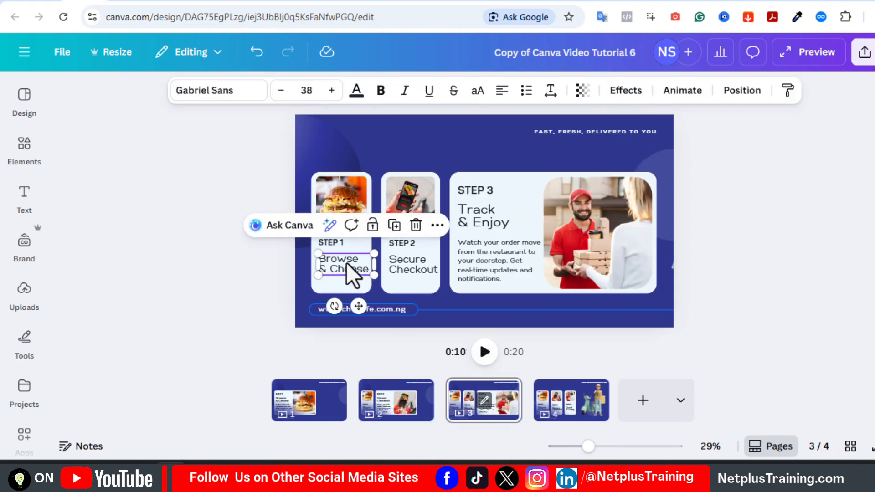
{"action": "left_click", "coordinate": [410, 179]}
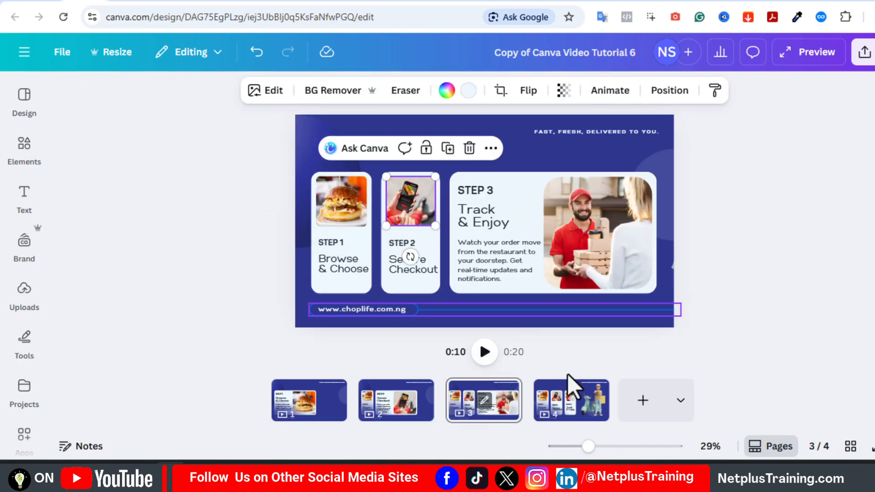
{"action": "left_click", "coordinate": [571, 399]}
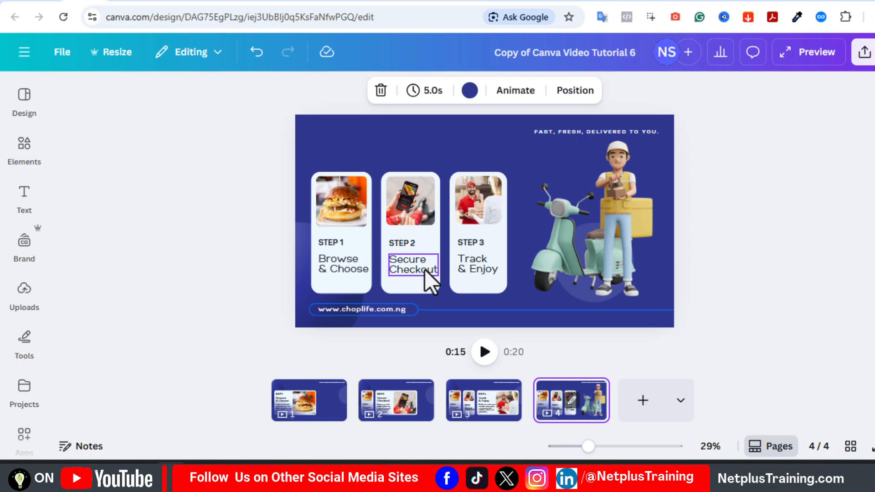
{"action": "left_click", "coordinate": [336, 406]}
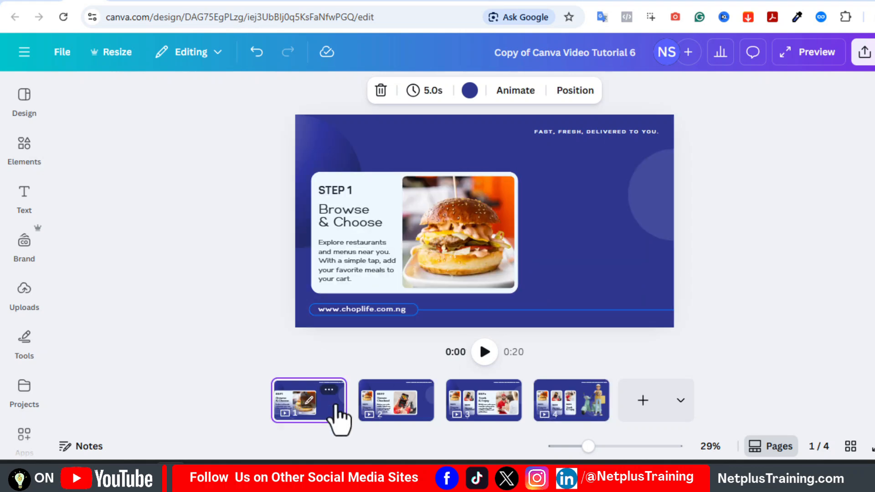
{"action": "left_click", "coordinate": [412, 410]}
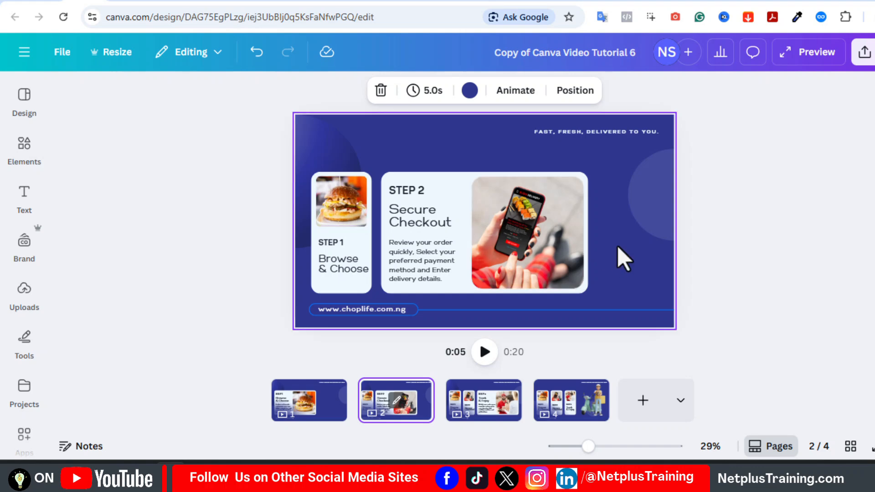
{"action": "left_click", "coordinate": [488, 403]}
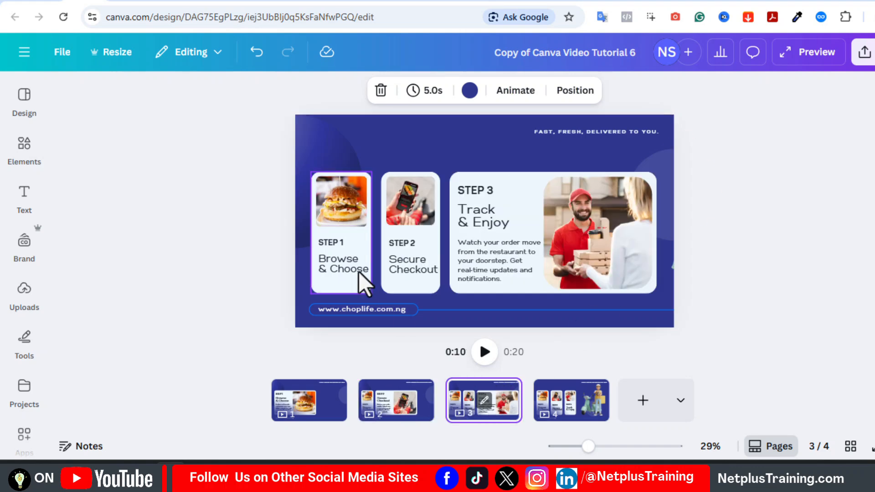
{"action": "left_click", "coordinate": [346, 263]}
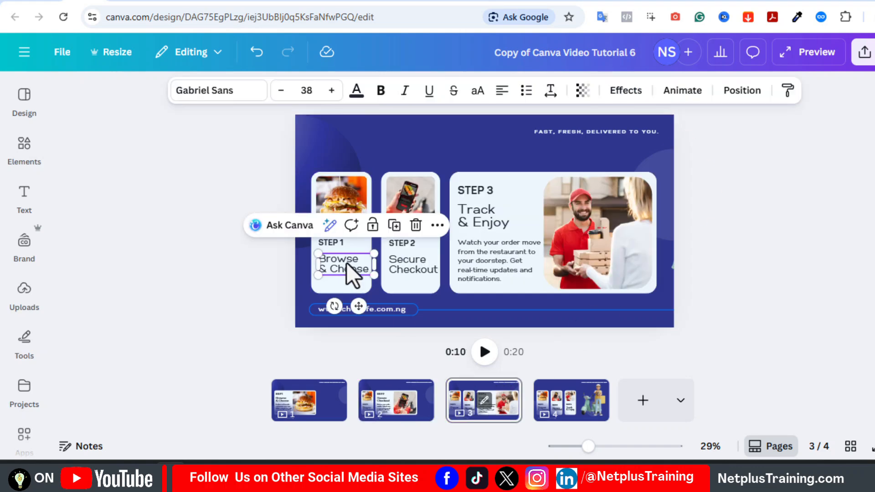
{"action": "left_click", "coordinate": [412, 184]}
{"action": "left_click", "coordinate": [572, 406]}
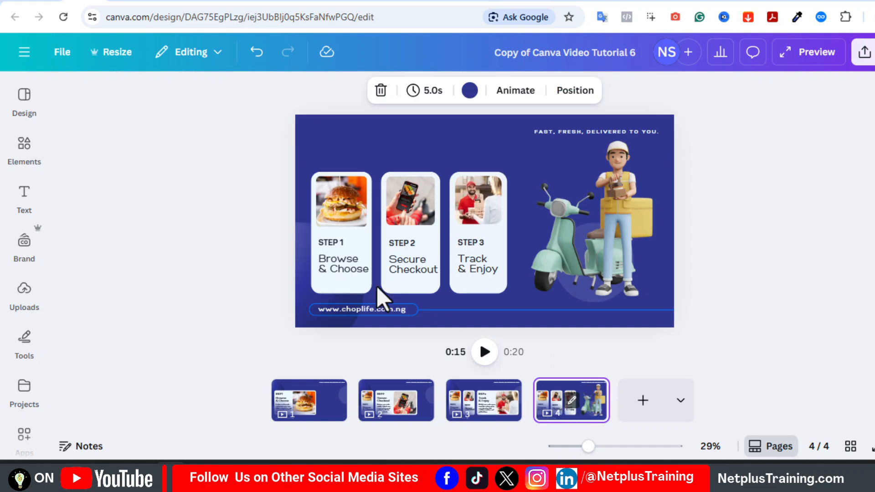
{"action": "left_click", "coordinate": [337, 407]}
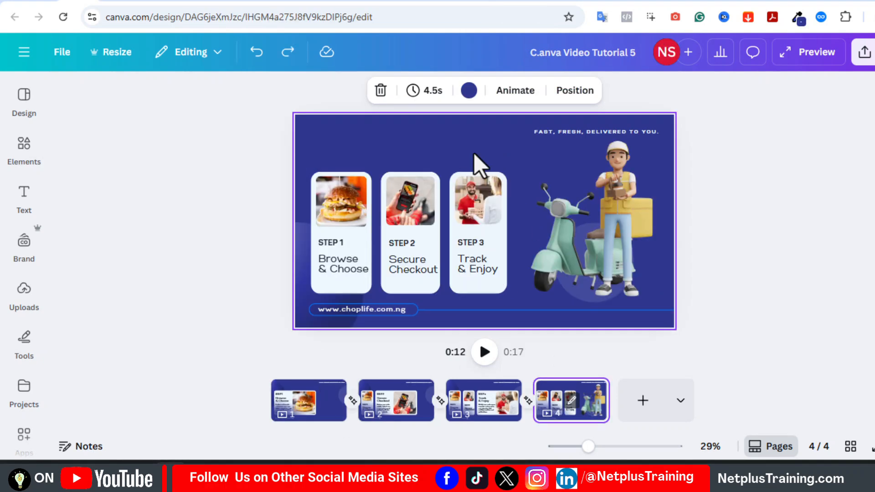
Copy the small Step 2 and Step 3 cards from page 4 onto page 1 and place them beside the large Step 1 card.
{"action": "left_click_drag", "start_coordinate": [477, 152], "coordinate": [403, 285]}
{"action": "left_click", "coordinate": [303, 412]}
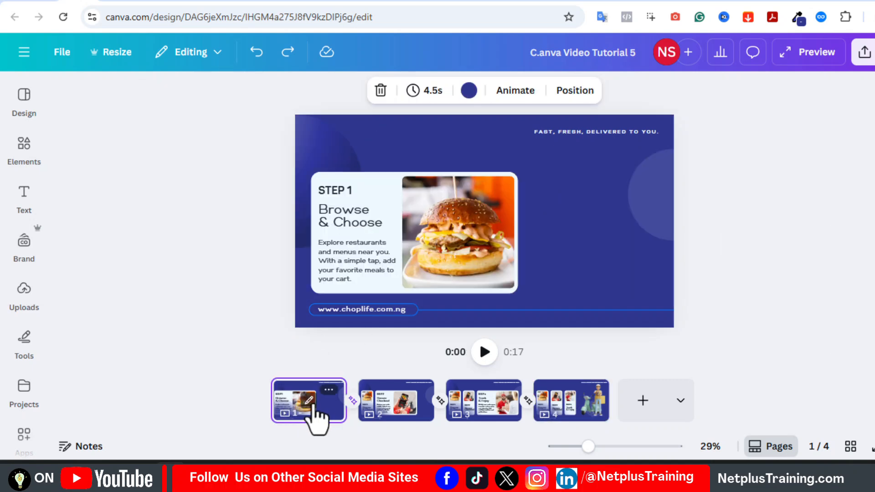
{"action": "key", "text": "ctrl+v"}
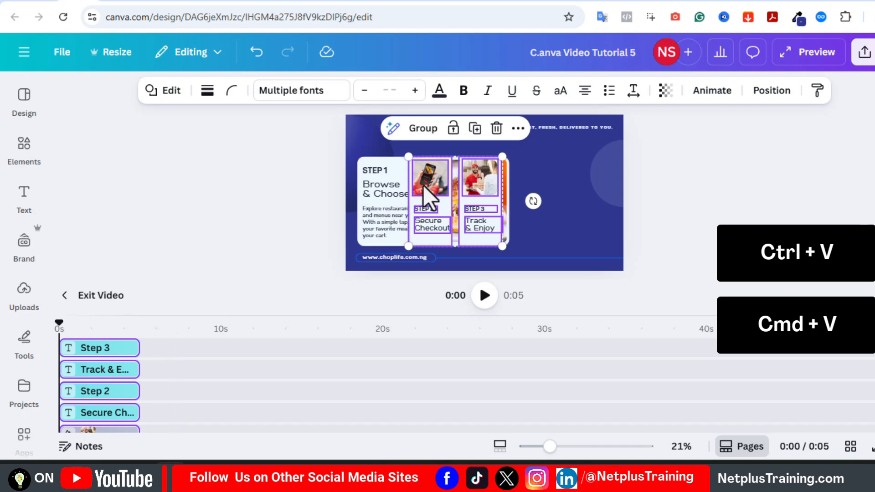
{"action": "left_click_drag", "start_coordinate": [437, 191], "coordinate": [597, 185]}
Raise the small Step 2 card on page 1 slightly above the neighbouring cards and return to the page overview.
{"action": "left_click", "coordinate": [542, 242]}
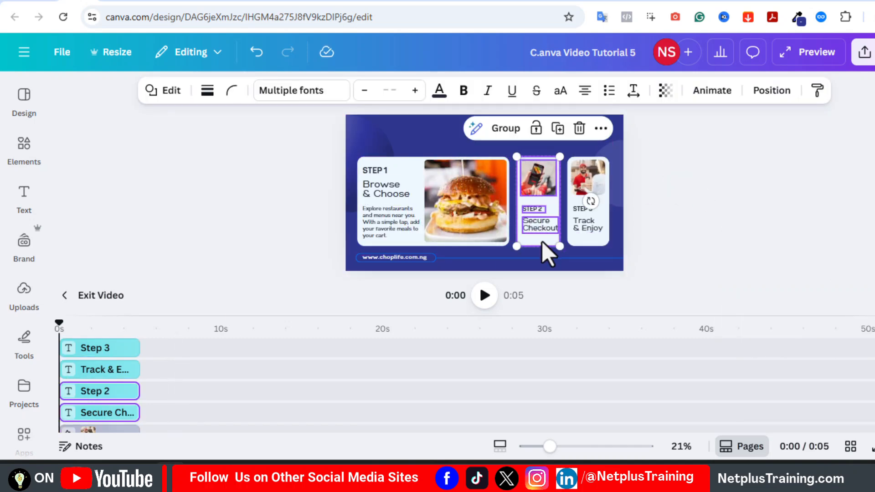
{"action": "mouse_move", "coordinate": [546, 252]}
{"action": "left_mouse_down"}
{"action": "mouse_move", "coordinate": [539, 231]}
{"action": "mouse_move", "coordinate": [540, 240]}
{"action": "left_mouse_up"}
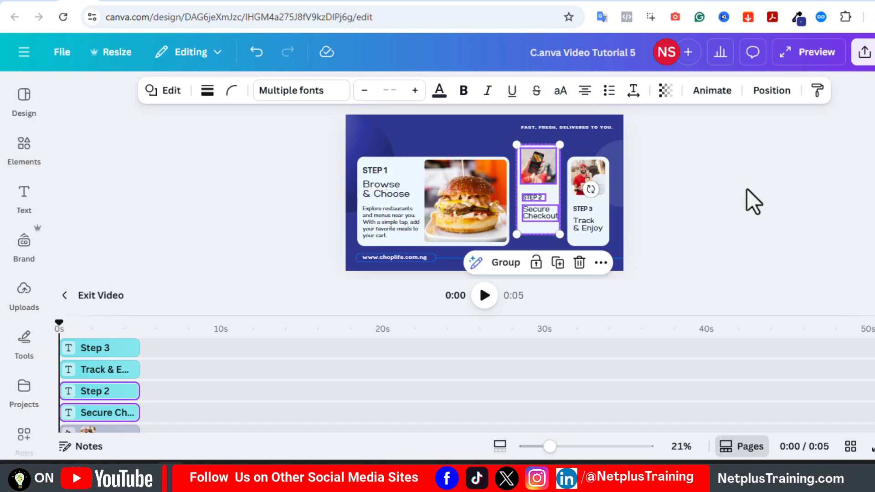
{"action": "left_click", "coordinate": [752, 201]}
{"action": "left_click", "coordinate": [65, 300]}
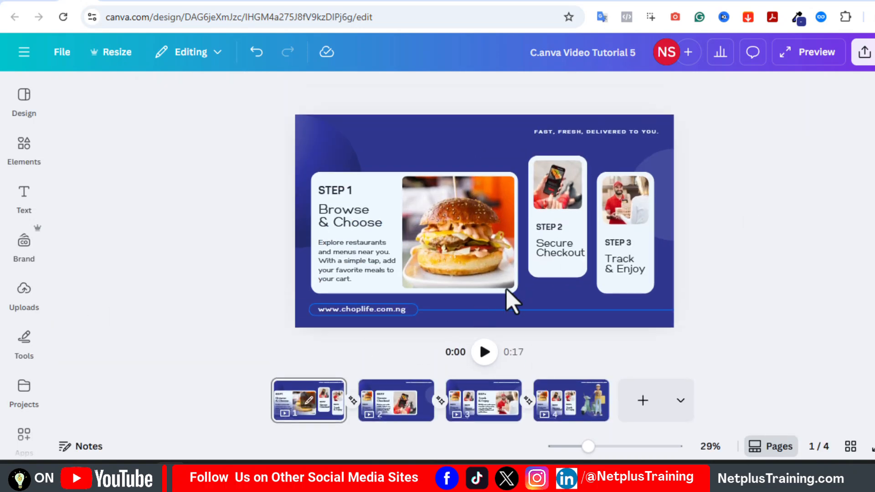
Copy the small Step 3 card from page 1 onto page 2, beside the large Step 2 card.
{"action": "left_click", "coordinate": [613, 243]}
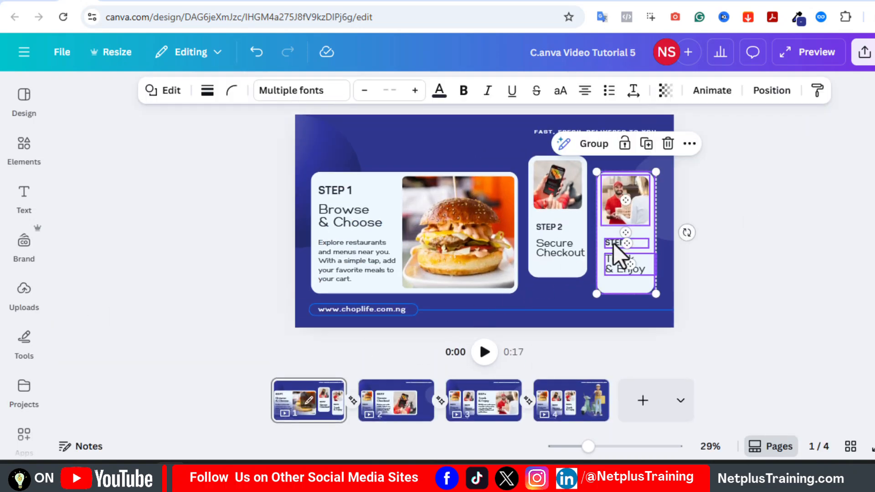
{"action": "left_click", "coordinate": [389, 416]}
{"action": "left_click", "coordinate": [401, 403]}
{"action": "key", "text": "ctrl+v"}
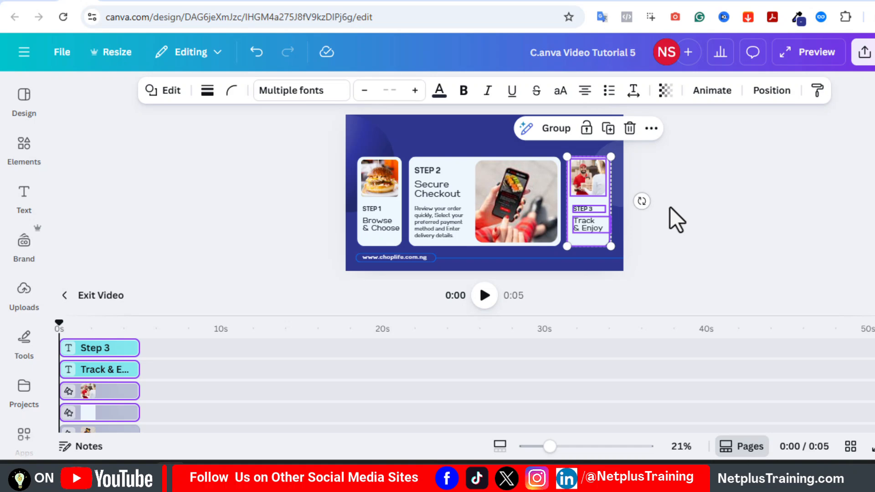
{"action": "left_click", "coordinate": [670, 207]}
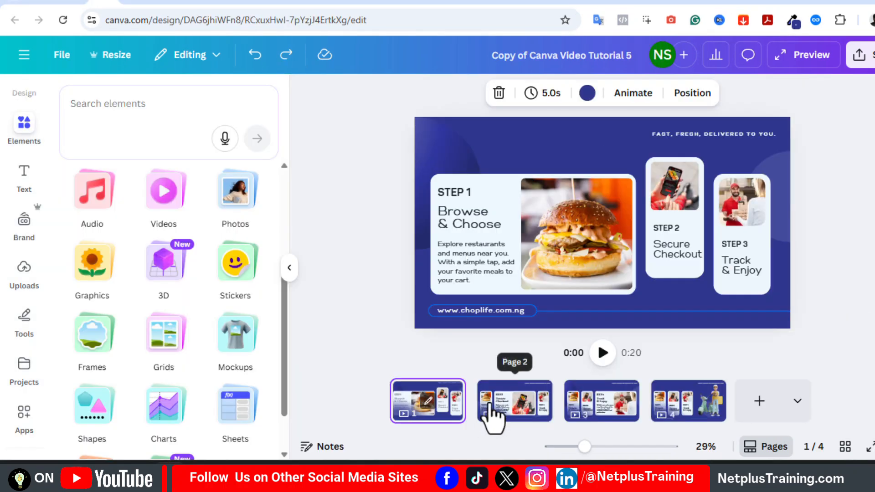
Check the card arrangement on pages 2, 3 and 4 of the "Copy of Canva Video Tutorial 5" design.
{"action": "left_click", "coordinate": [489, 406]}
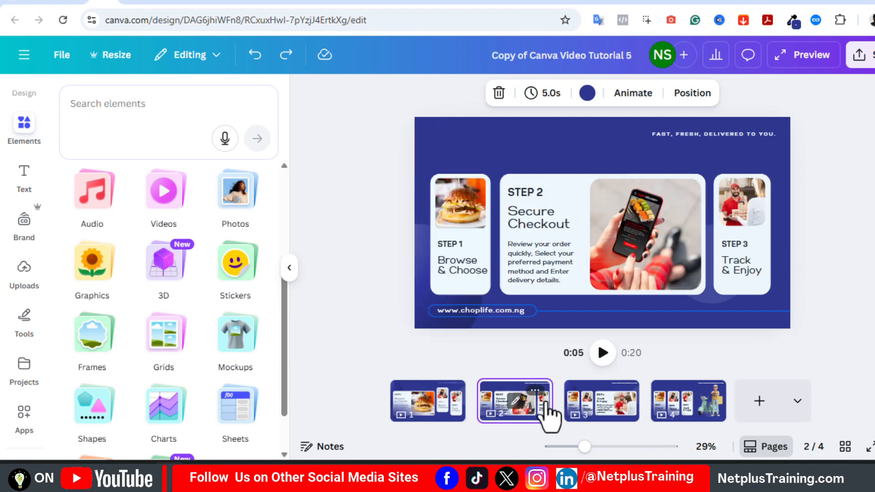
{"action": "left_click", "coordinate": [585, 414]}
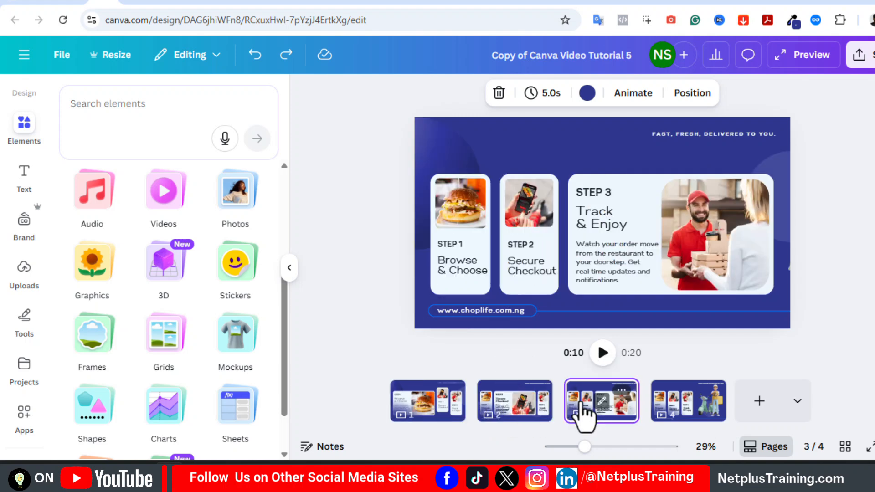
{"action": "left_click", "coordinate": [673, 415]}
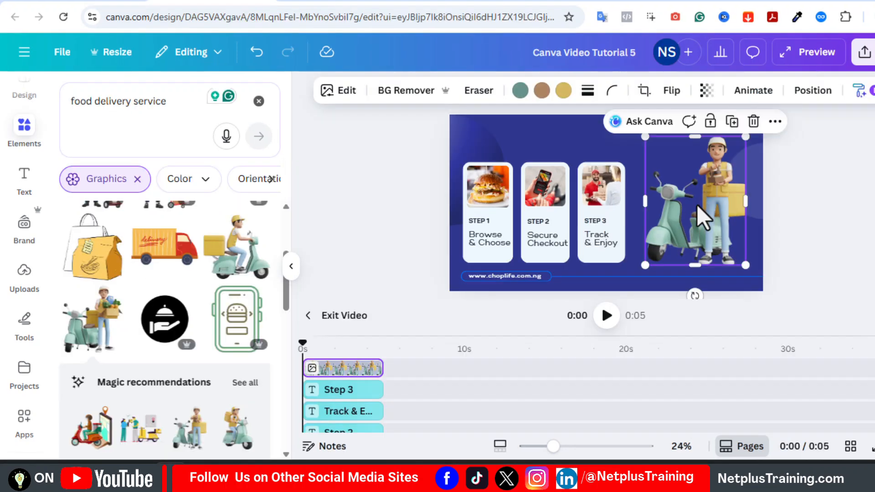
In the "Canva Video Tutorial 5" design, copy the scooter courier graphic from page 4 and paste it onto page 3.
{"action": "left_click", "coordinate": [311, 317]}
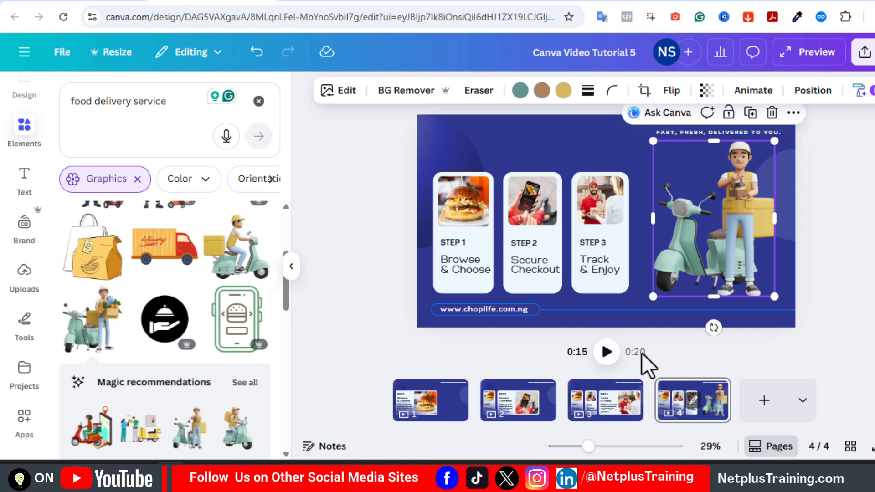
{"action": "left_click", "coordinate": [623, 410]}
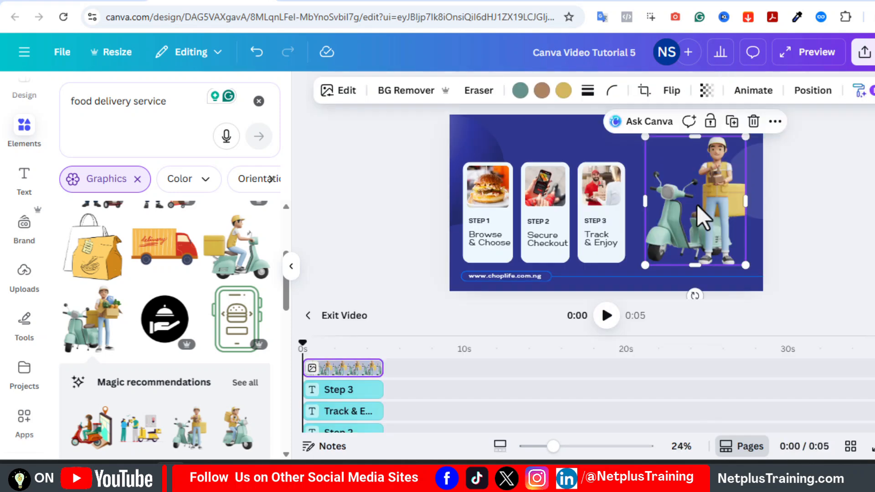
{"action": "left_click", "coordinate": [311, 316]}
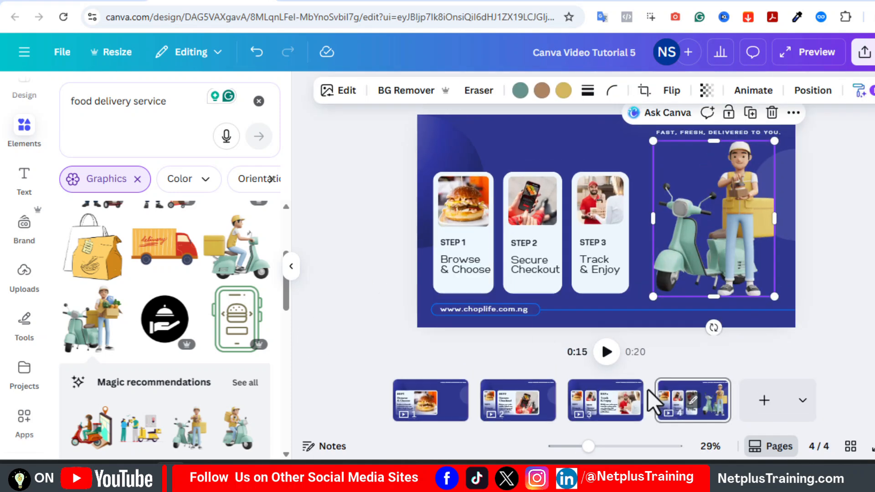
{"action": "left_click", "coordinate": [622, 409]}
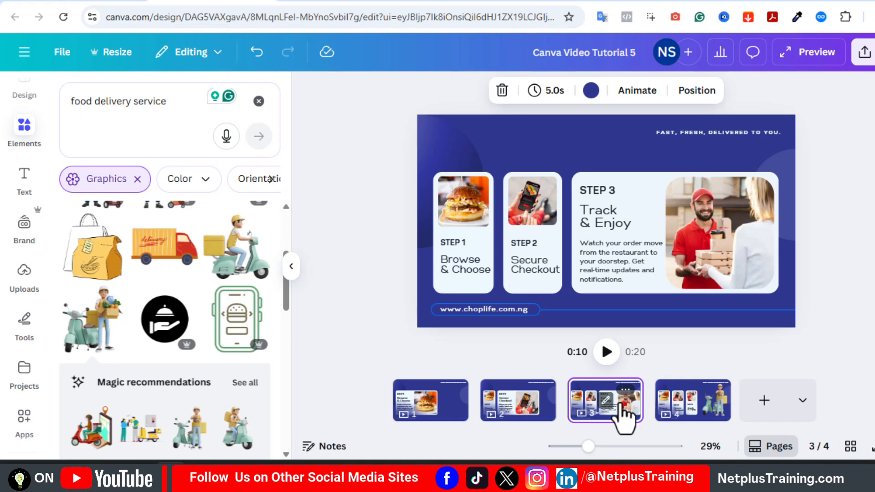
{"action": "key", "text": "ctrl+v"}
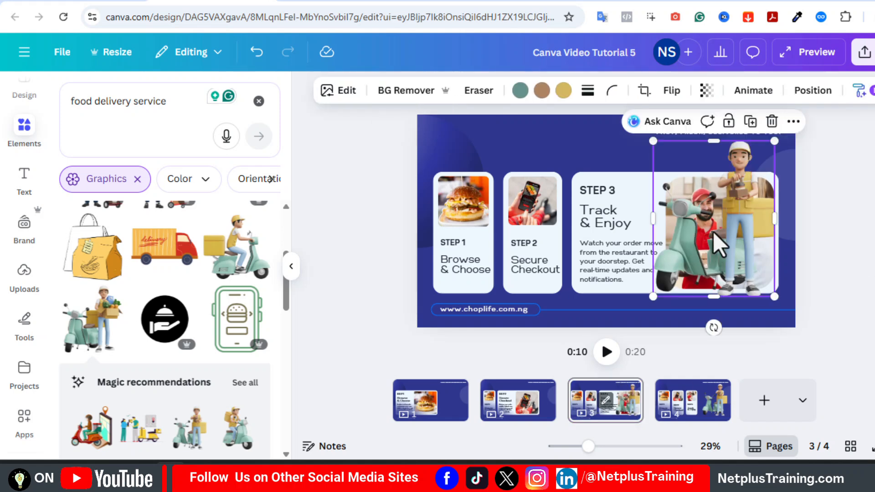
Move the scooter courier graphic on page 3 almost entirely off the page, past its right edge.
{"action": "left_click_drag", "start_coordinate": [718, 244], "coordinate": [819, 236]}
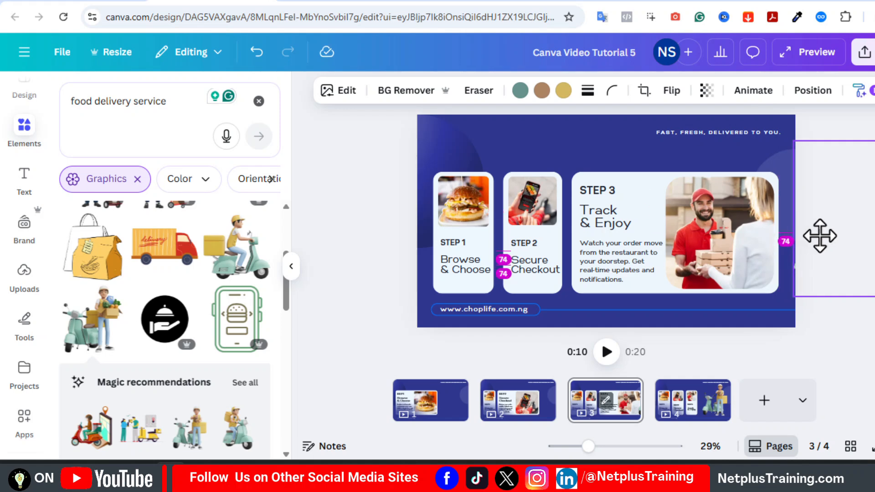
{"action": "left_click_drag", "start_coordinate": [819, 235], "coordinate": [820, 235]}
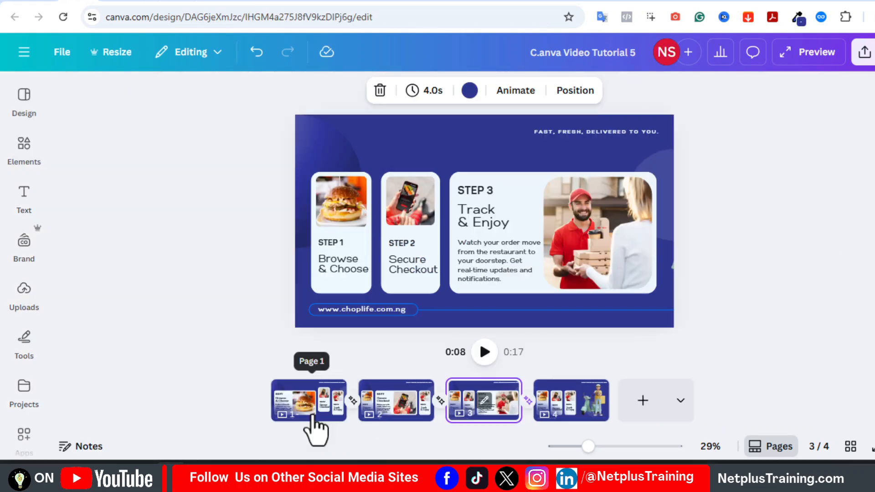
Compare the card arrangements on pages 1 to 4 of the "C.anva Video Tutorial 5" design.
{"action": "left_click", "coordinate": [310, 412]}
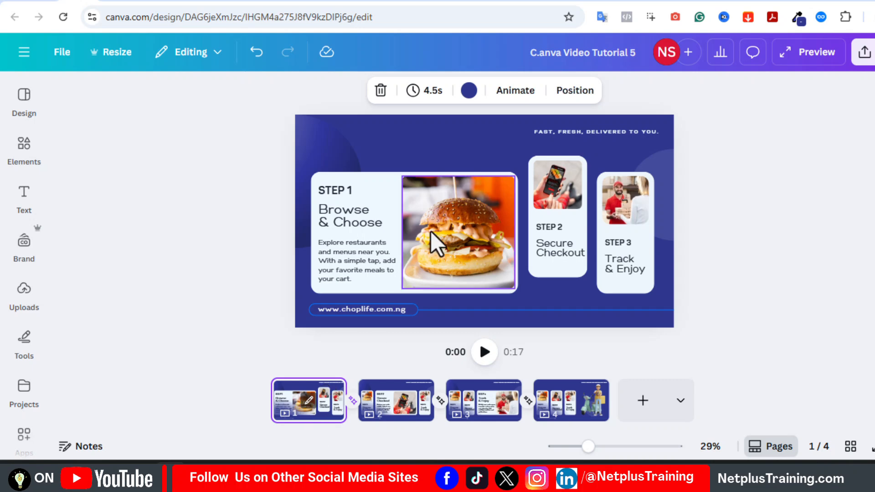
{"action": "left_click", "coordinate": [387, 401]}
{"action": "key", "text": "Right"}
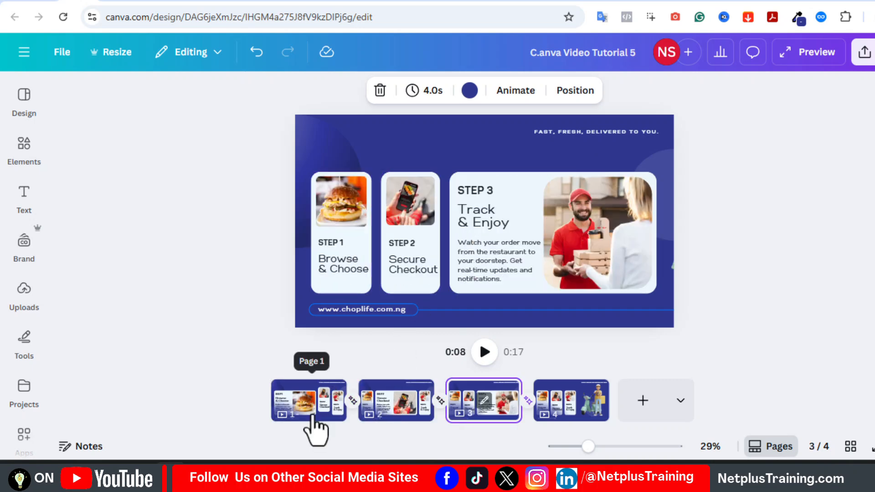
{"action": "left_click", "coordinate": [312, 412]}
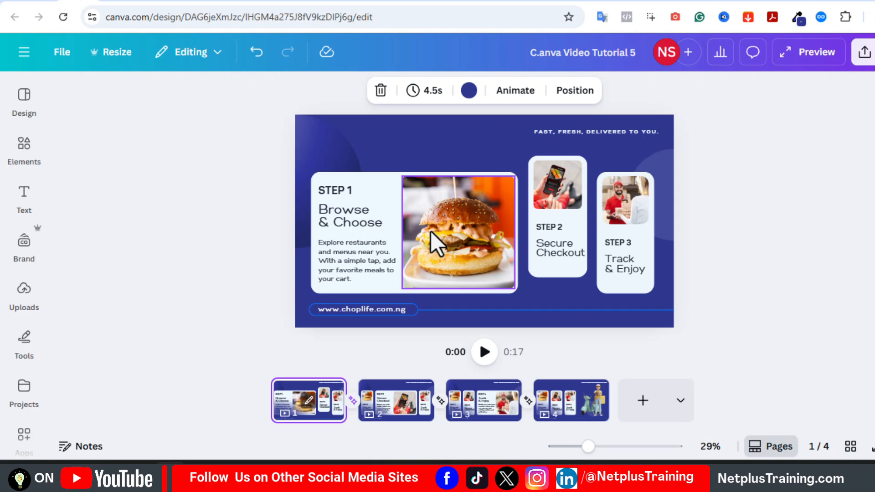
{"action": "left_click", "coordinate": [394, 403]}
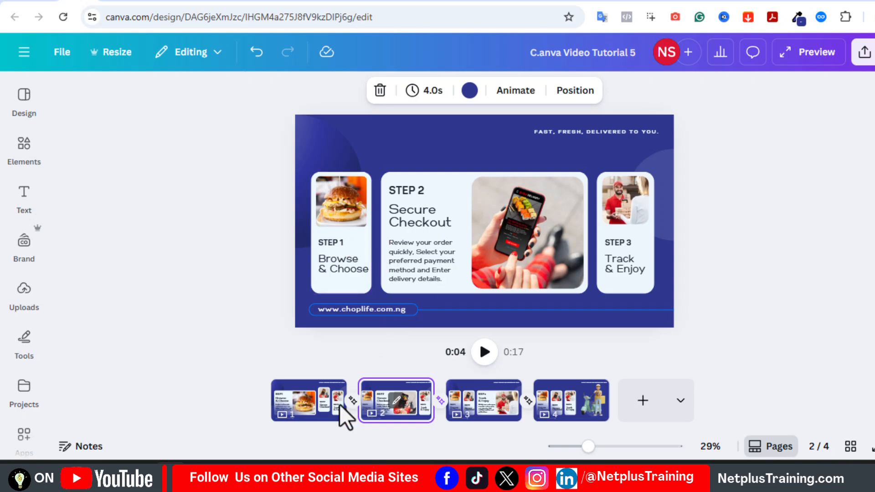
{"action": "left_click", "coordinate": [314, 412]}
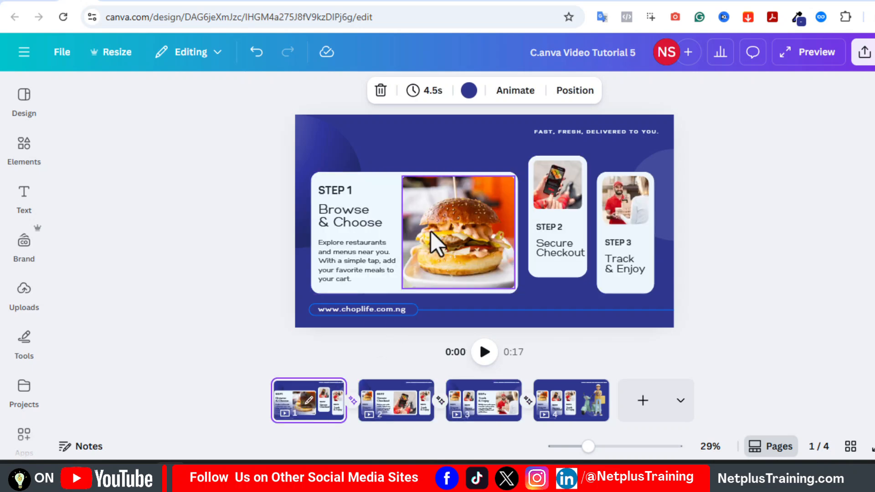
{"action": "left_click", "coordinate": [388, 403]}
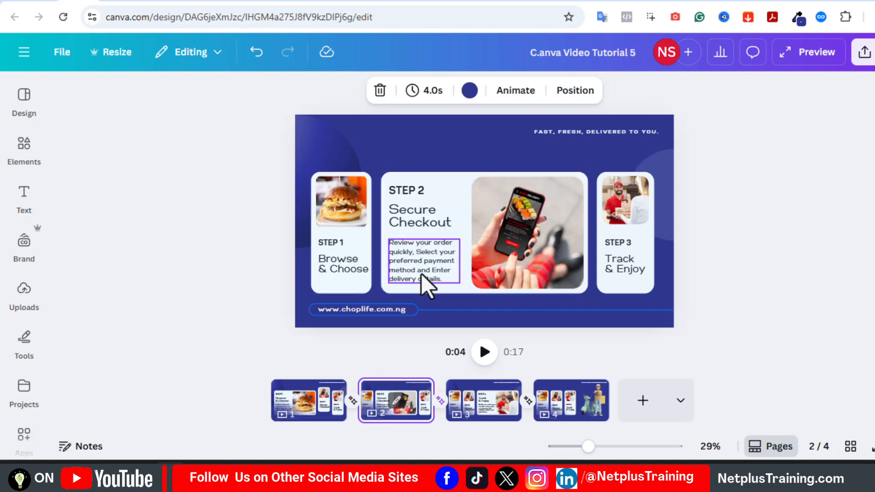
{"action": "left_click", "coordinate": [475, 406]}
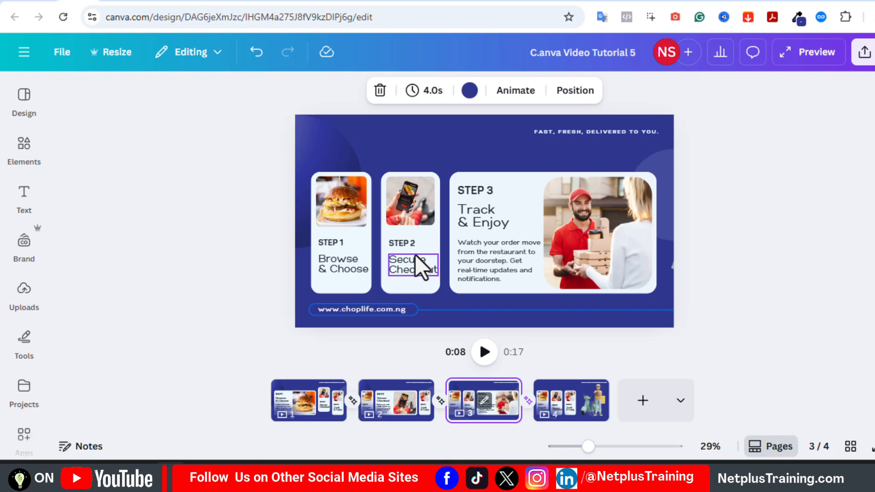
{"action": "left_click", "coordinate": [570, 410]}
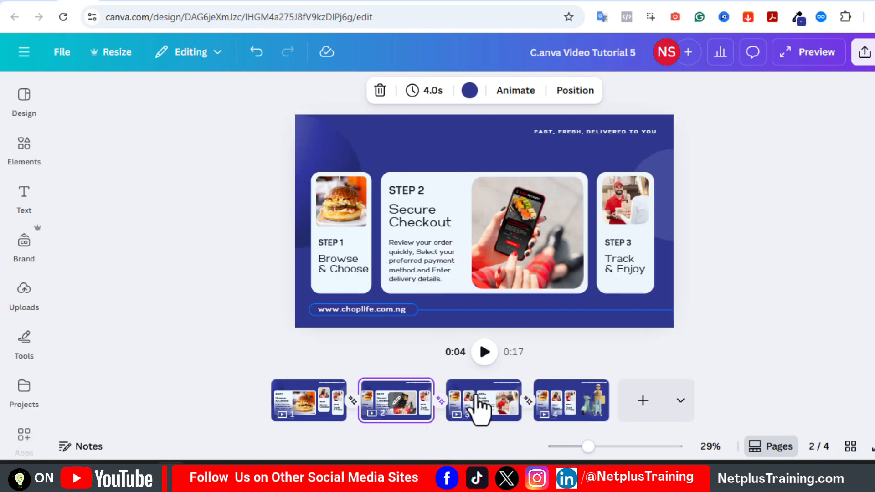
{"action": "left_click", "coordinate": [476, 410]}
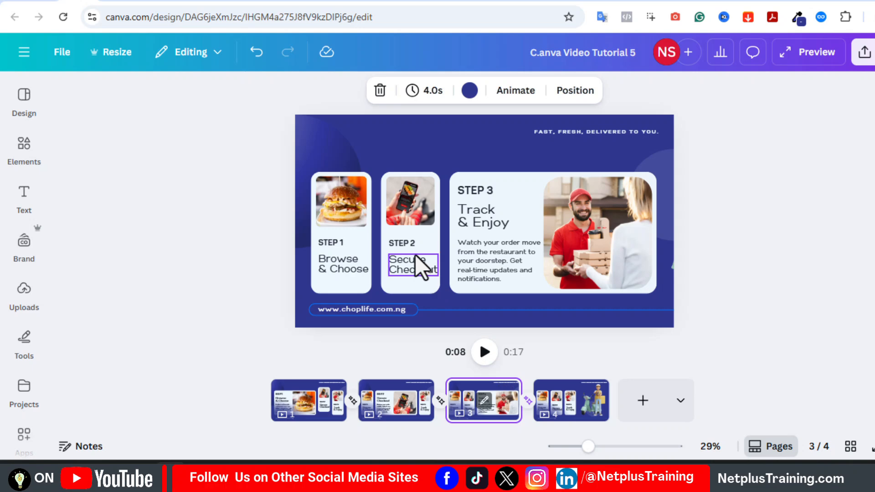
{"action": "left_click", "coordinate": [570, 413]}
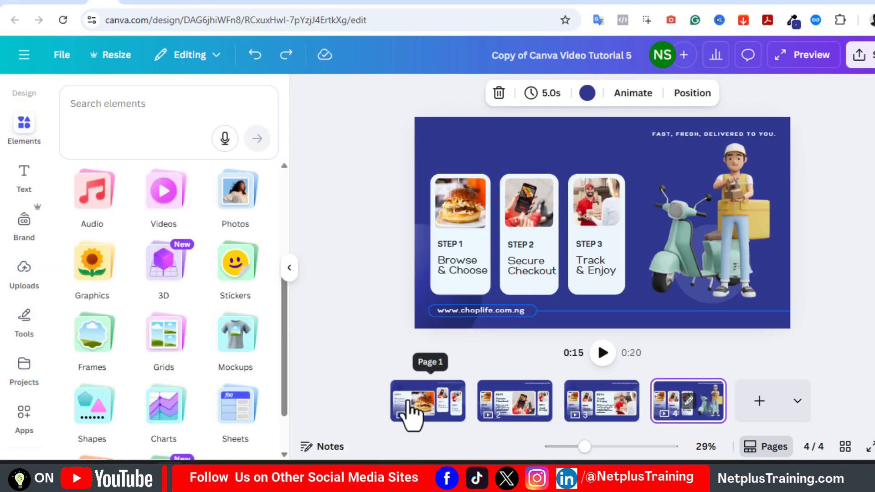
Duplicate page 1 of the "Copy of Canva Video Tutorial 5" design.
{"action": "left_click", "coordinate": [439, 407]}
{"action": "left_click", "coordinate": [449, 393]}
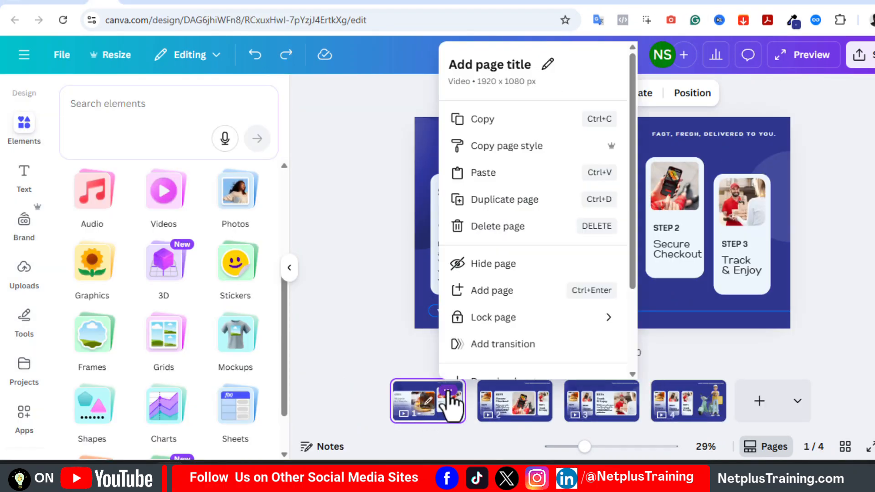
{"action": "left_click", "coordinate": [508, 201]}
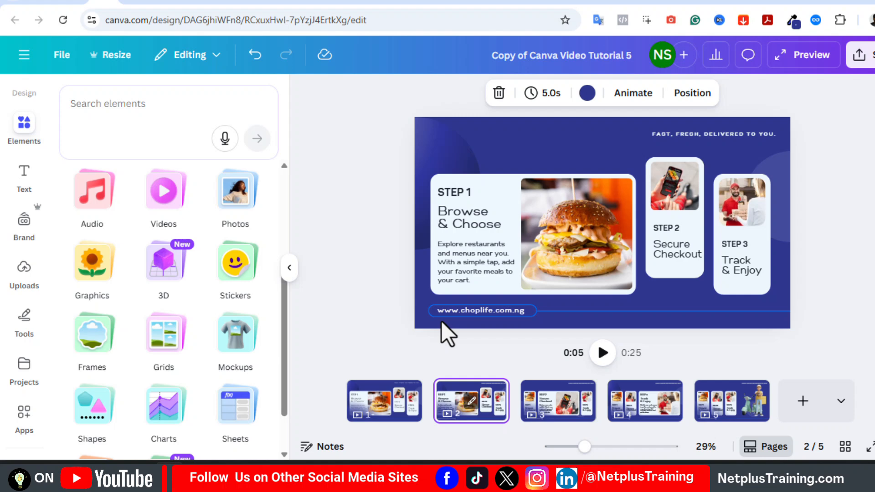
Copy the complete small Step 1 card from page 3, including its image and text, and return to the page overview.
{"action": "left_click", "coordinate": [382, 407]}
{"action": "double_click", "coordinate": [559, 407]}
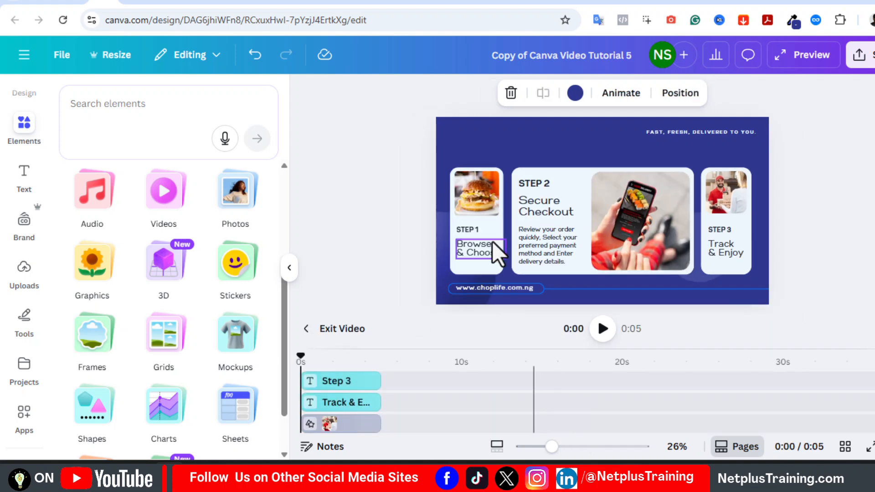
{"action": "left_click_drag", "start_coordinate": [455, 148], "coordinate": [413, 299]}
{"action": "left_click", "coordinate": [305, 336]}
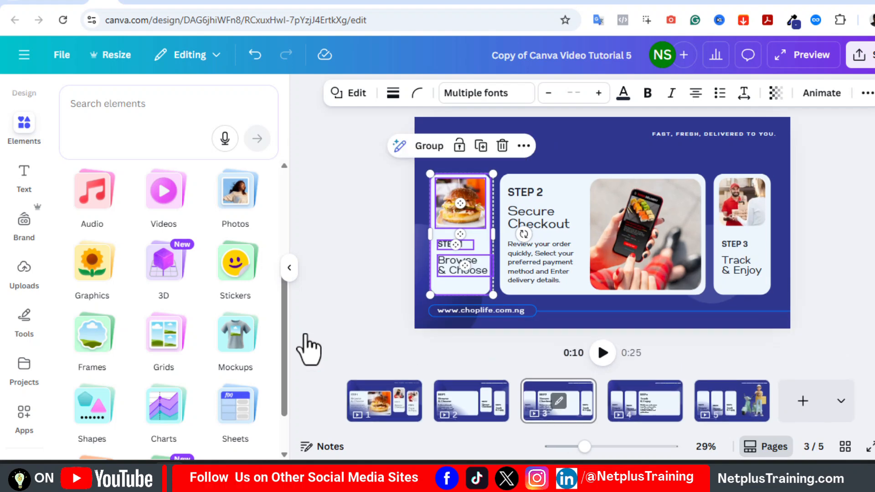
Replace the large Step 1 card on page 1 with the copied small card, placed beside the small Step 2 card.
{"action": "left_click", "coordinate": [376, 406]}
{"action": "left_click", "coordinate": [494, 230]}
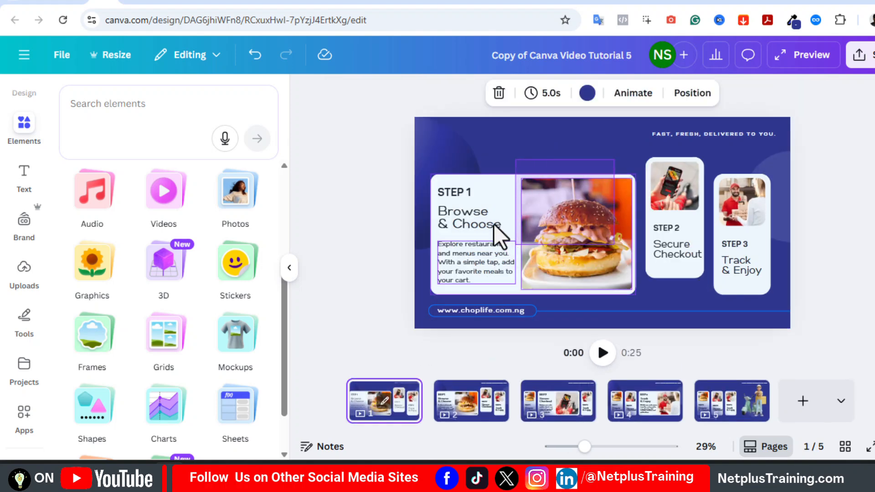
{"action": "key", "text": "Delete"}
{"action": "key", "text": "ctrl+z"}
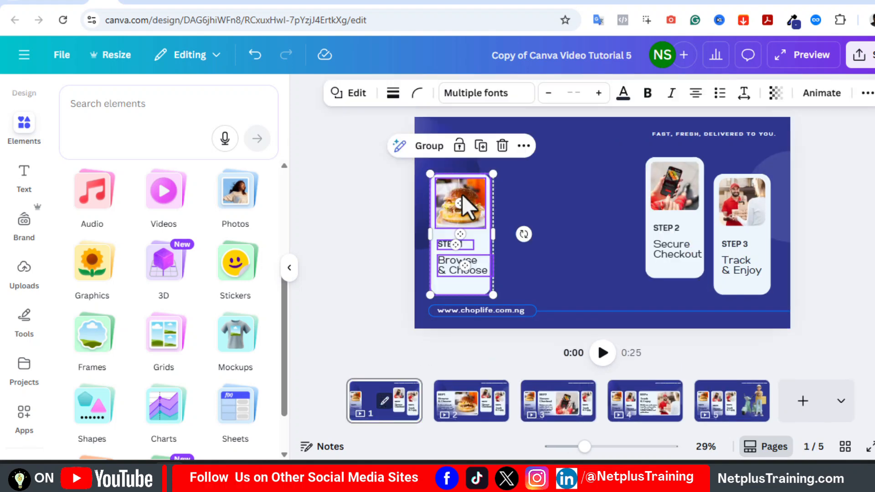
{"action": "left_click_drag", "start_coordinate": [453, 222], "coordinate": [597, 218]}
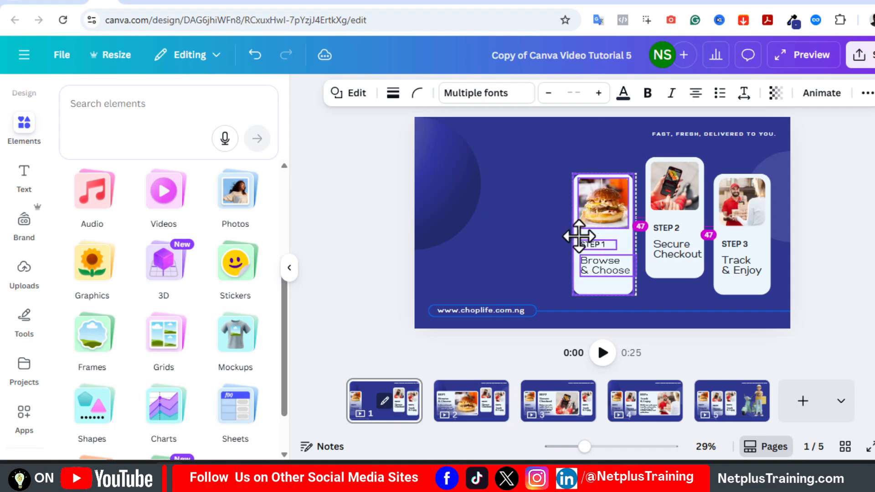
{"action": "left_click", "coordinate": [389, 420]}
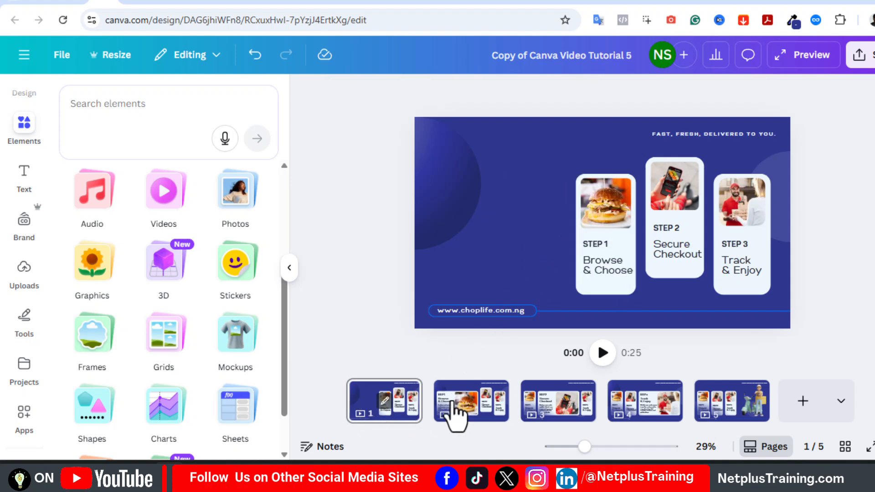
Check the card arrangement and the courier graphic across pages 2 to 5.
{"action": "left_click", "coordinate": [465, 403]}
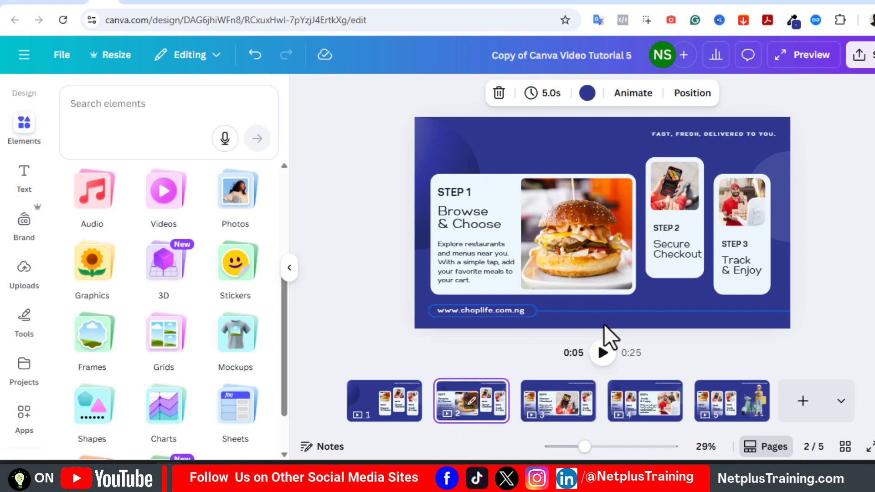
{"action": "left_click", "coordinate": [569, 403]}
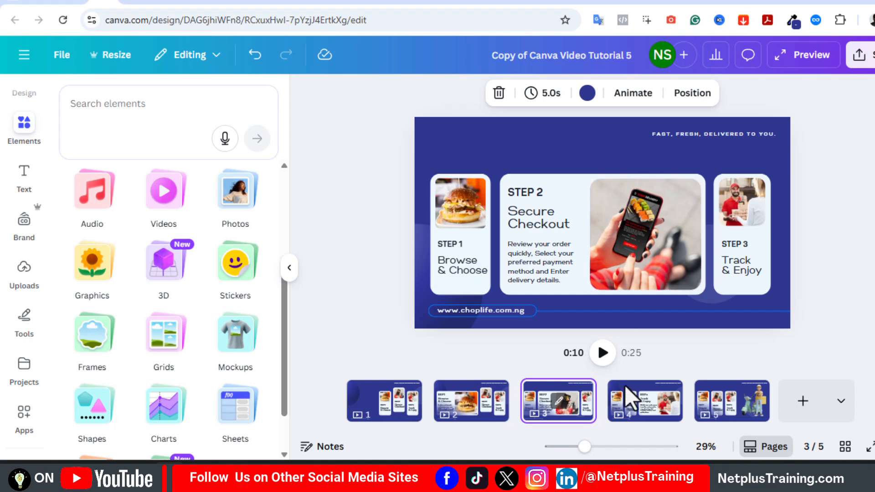
{"action": "left_click", "coordinate": [643, 404]}
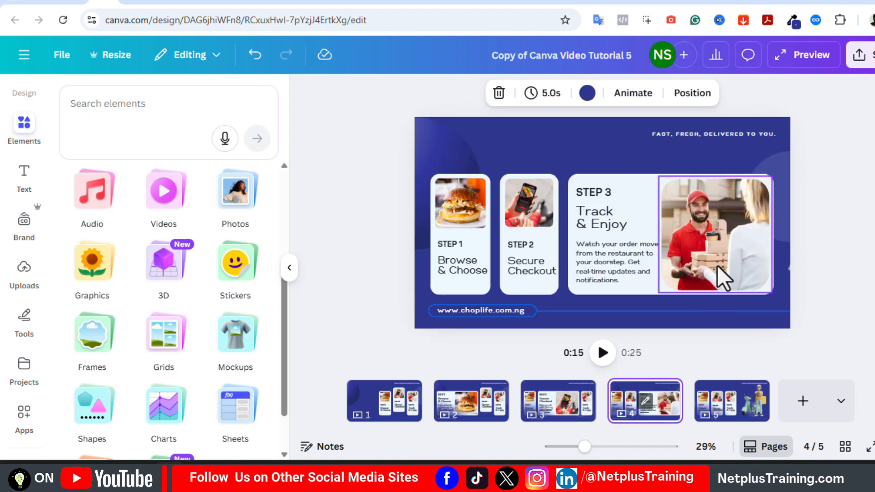
{"action": "left_click", "coordinate": [395, 403]}
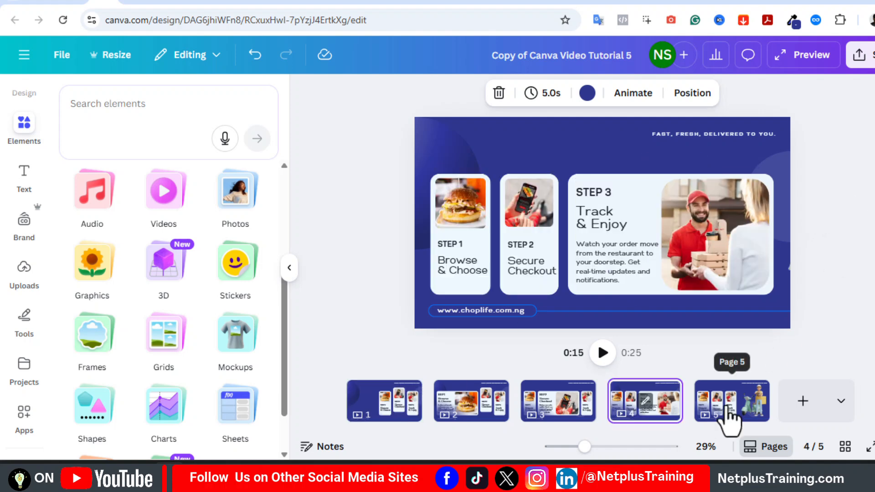
{"action": "left_click", "coordinate": [726, 414]}
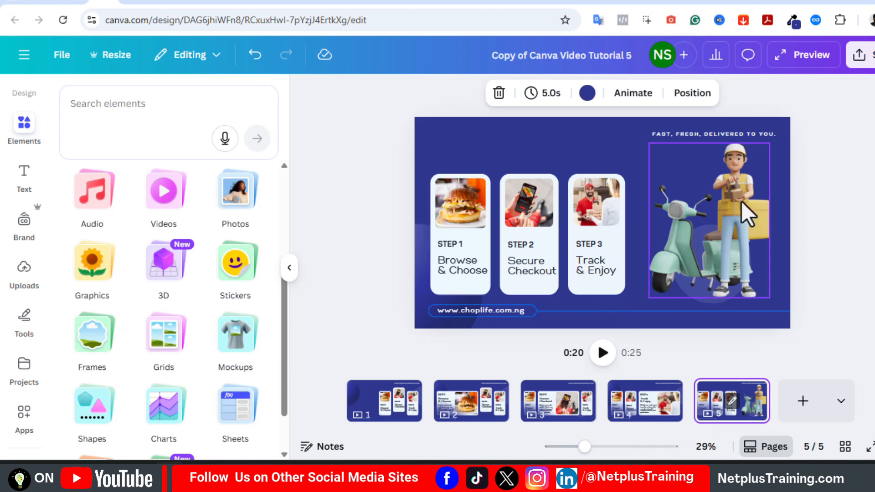
{"action": "left_click", "coordinate": [850, 226]}
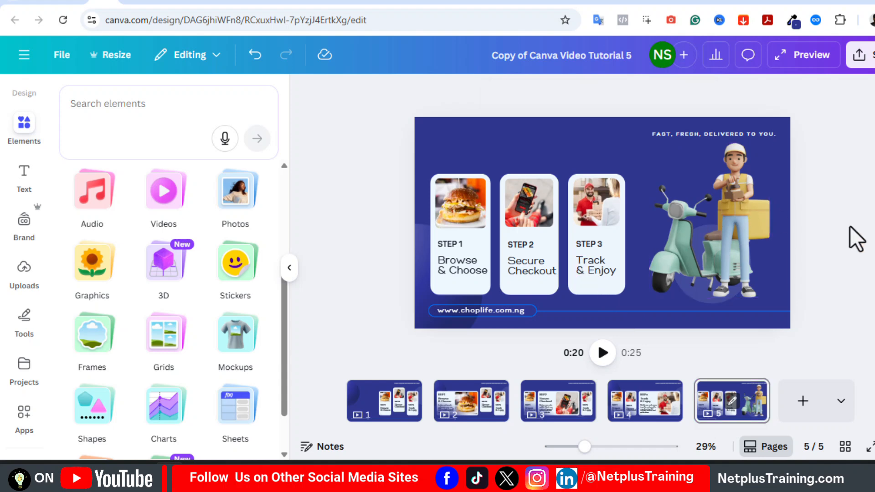
Group the elements of the small Step 1, Step 2 and Step 3 cards on page 1 into one group per card.
{"action": "left_click", "coordinate": [396, 400]}
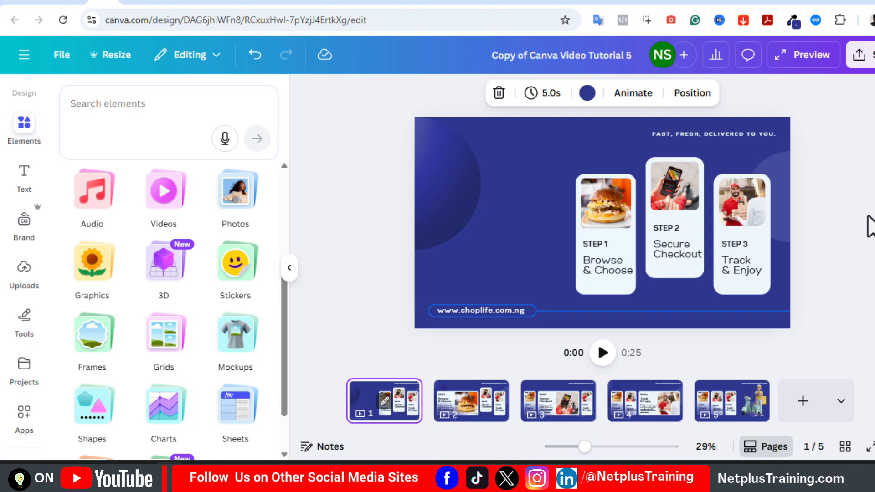
{"action": "left_click_drag", "start_coordinate": [570, 171], "coordinate": [614, 297]}
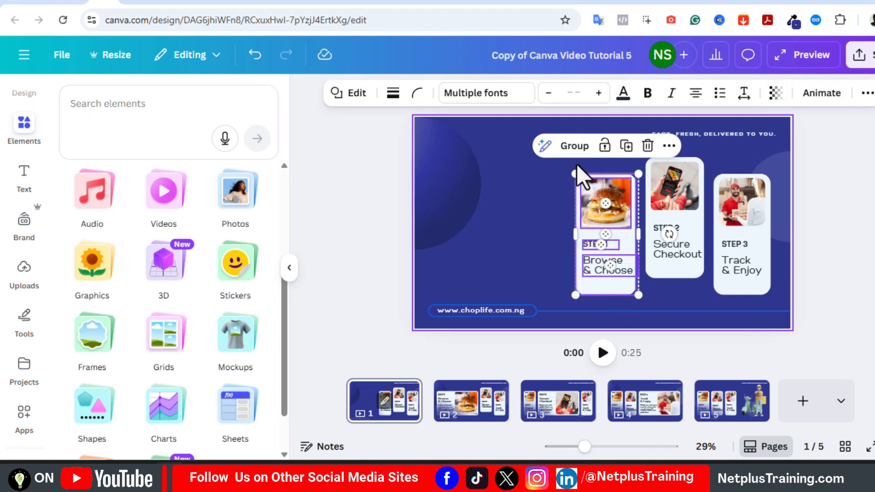
{"action": "left_click", "coordinate": [575, 146]}
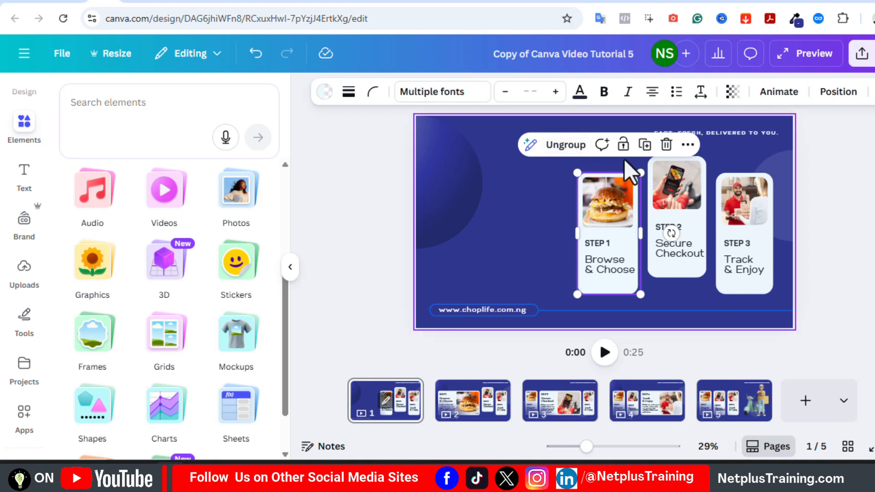
{"action": "left_click_drag", "start_coordinate": [693, 289], "coordinate": [656, 156]}
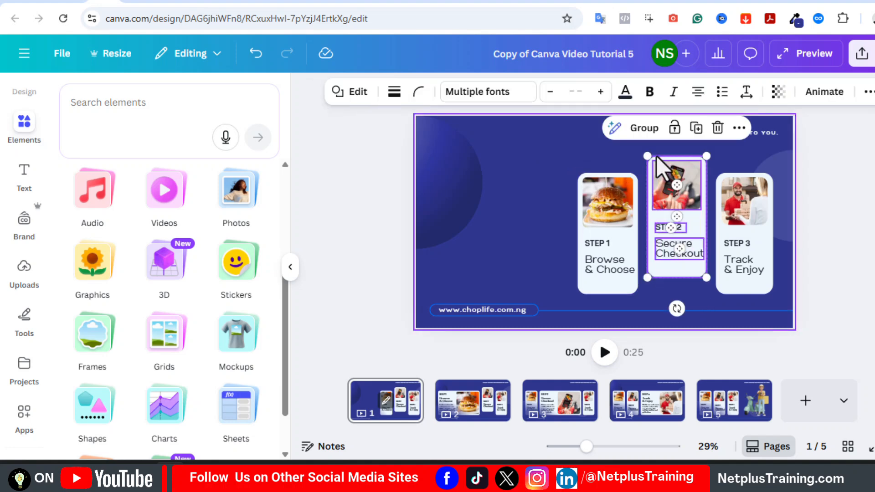
{"action": "left_click", "coordinate": [649, 131]}
{"action": "left_click", "coordinate": [761, 302]}
{"action": "left_click_drag", "start_coordinate": [760, 302], "coordinate": [722, 167]}
{"action": "left_click", "coordinate": [712, 146]}
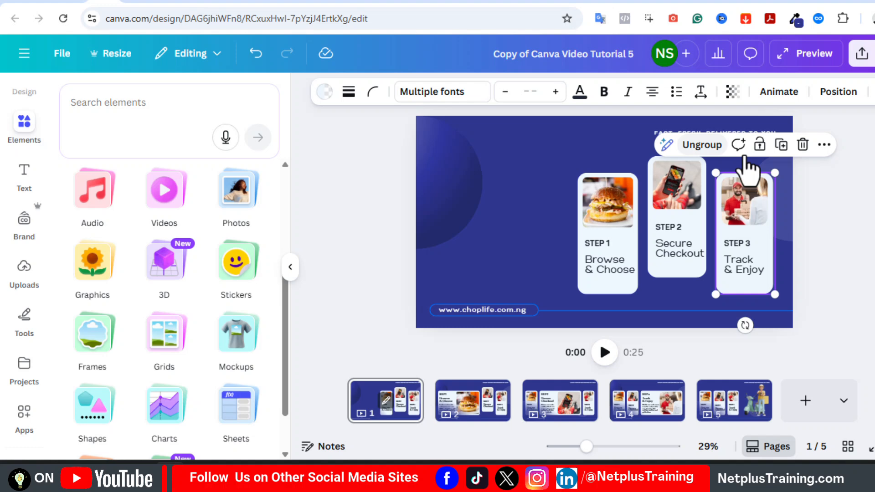
{"action": "left_click", "coordinate": [852, 196]}
Add a black phone frame with a bottom navigation bar from the Devices frames to page 1, over the Step 1 card.
{"action": "left_click", "coordinate": [98, 336]}
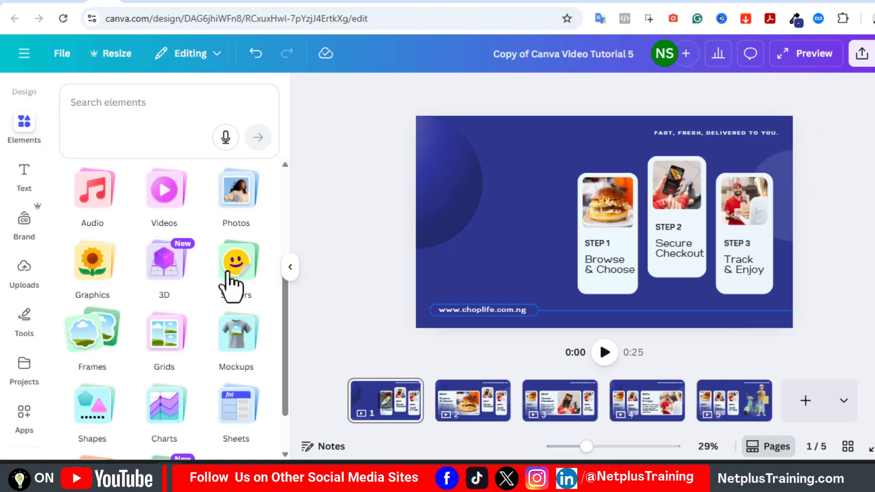
{"action": "scroll", "coordinate": [283, 264], "scroll_direction": "down", "scroll_amount": 4}
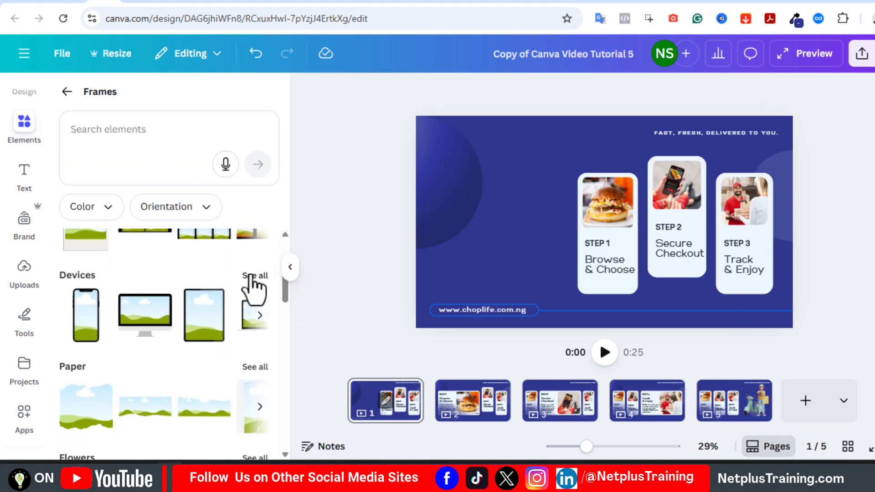
{"action": "left_click", "coordinate": [250, 276]}
{"action": "scroll", "coordinate": [285, 313], "scroll_direction": "down", "scroll_amount": 10}
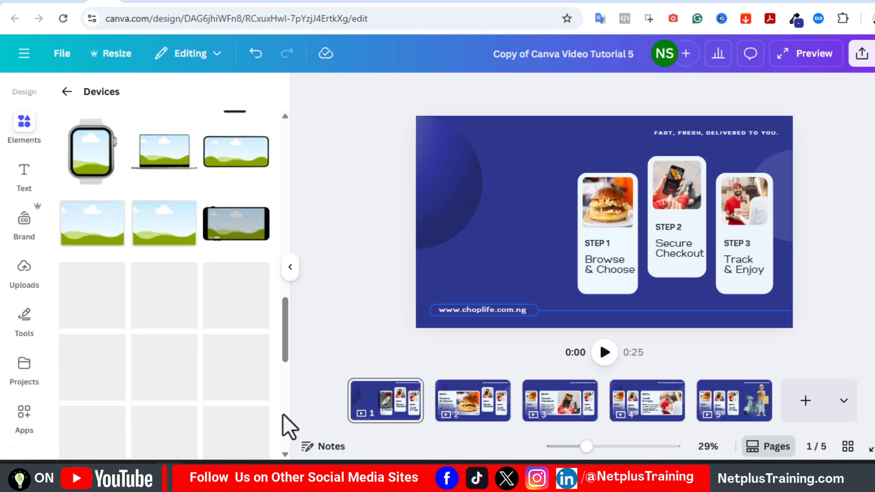
{"action": "left_click_drag", "start_coordinate": [250, 328], "coordinate": [326, 385]}
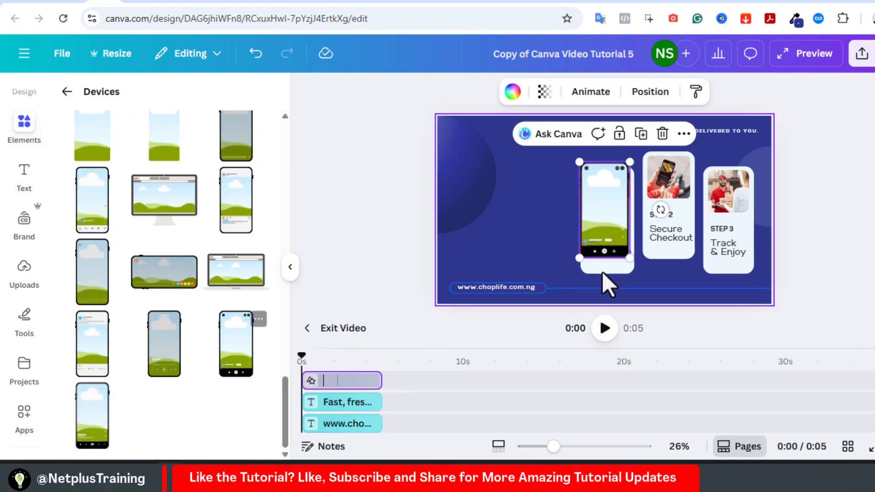
Enlarge the phone frame to cover the Step 1 card, and place duplicates of it over the Step 2 and Step 3 cards.
{"action": "left_click_drag", "start_coordinate": [629, 258], "coordinate": [636, 274]}
{"action": "left_click_drag", "start_coordinate": [607, 248], "coordinate": [616, 232]}
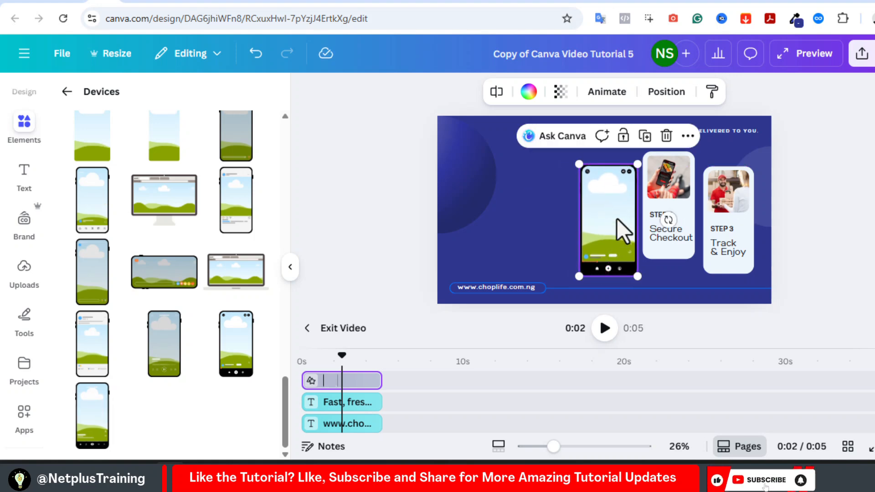
{"action": "left_click", "coordinate": [645, 136]}
{"action": "left_click_drag", "start_coordinate": [670, 224], "coordinate": [664, 199]}
{"action": "left_click", "coordinate": [615, 228]}
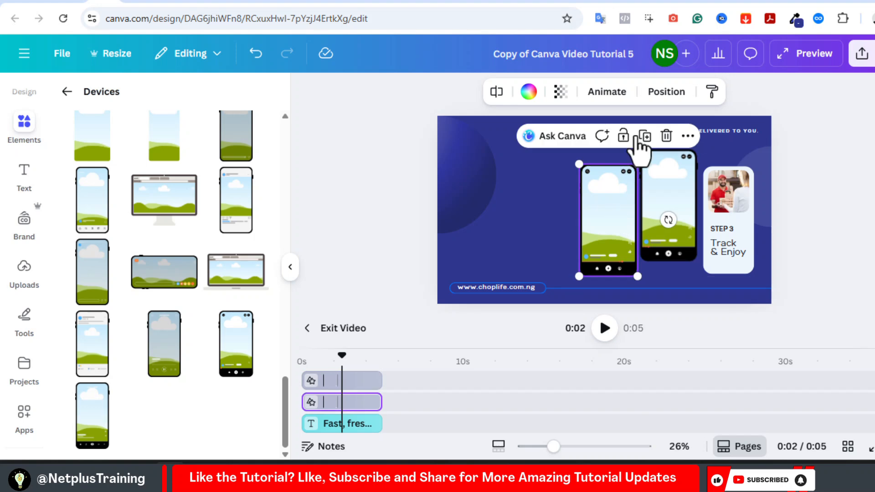
{"action": "left_click", "coordinate": [644, 136]}
{"action": "left_click_drag", "start_coordinate": [611, 209], "coordinate": [739, 195]}
{"action": "left_click", "coordinate": [855, 114]}
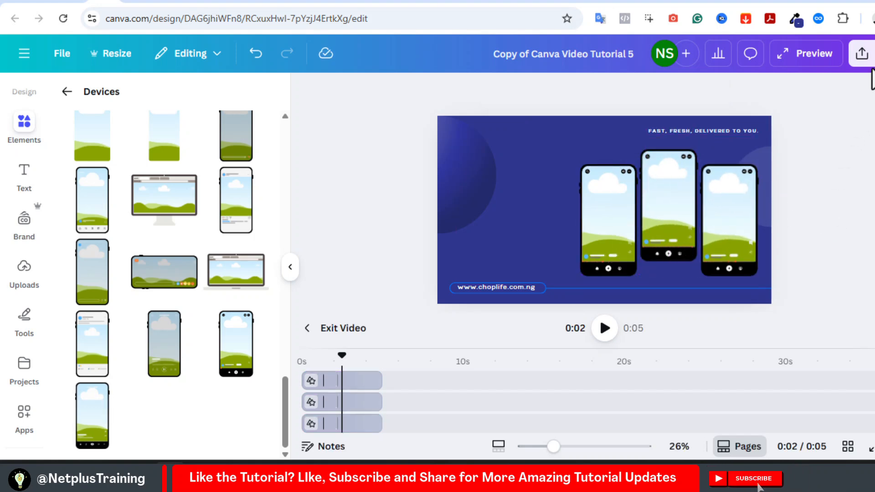
Group the middle phone frame with the Step 2 card beneath it and move the group to the front of the layer order.
{"action": "left_click", "coordinate": [611, 209]}
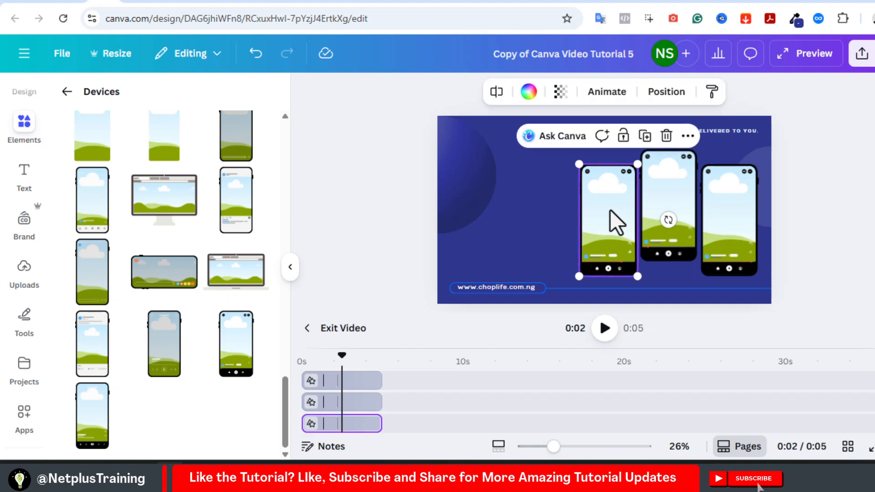
{"action": "left_click", "coordinate": [672, 95]}
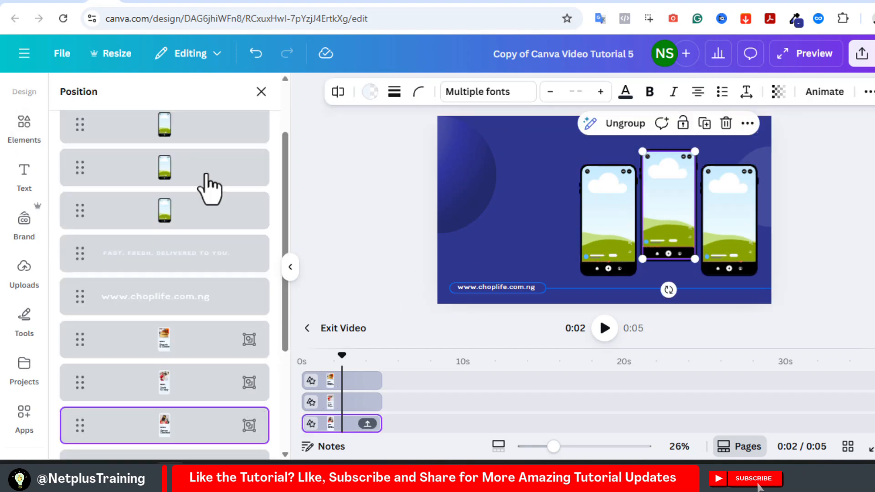
{"action": "left_click", "coordinate": [182, 130]}
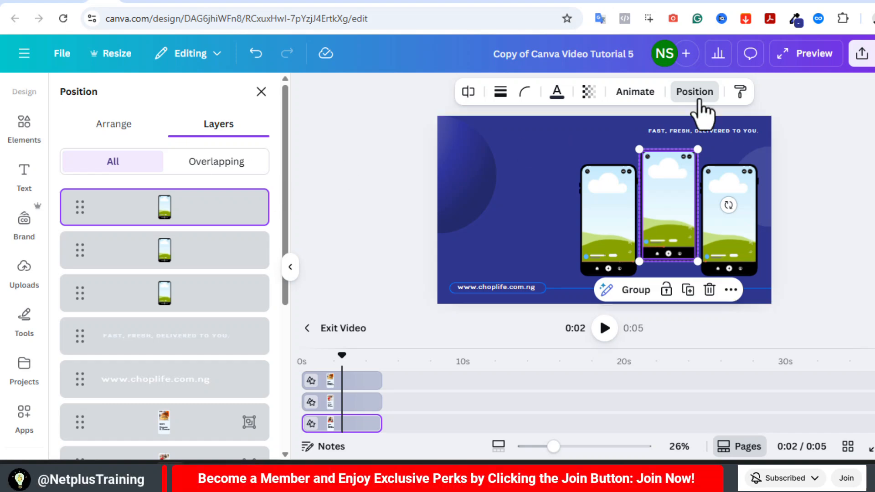
{"action": "left_click", "coordinate": [636, 290]}
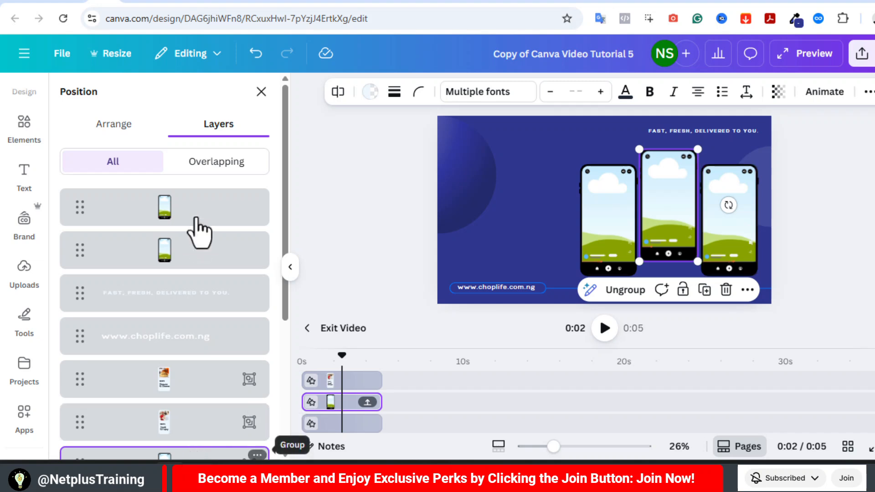
{"action": "left_click_drag", "start_coordinate": [196, 219], "coordinate": [195, 186]}
Group the phone frame over the Step 3 card with that card and move the group up, just behind the Step 2 group.
{"action": "left_click", "coordinate": [210, 211]}
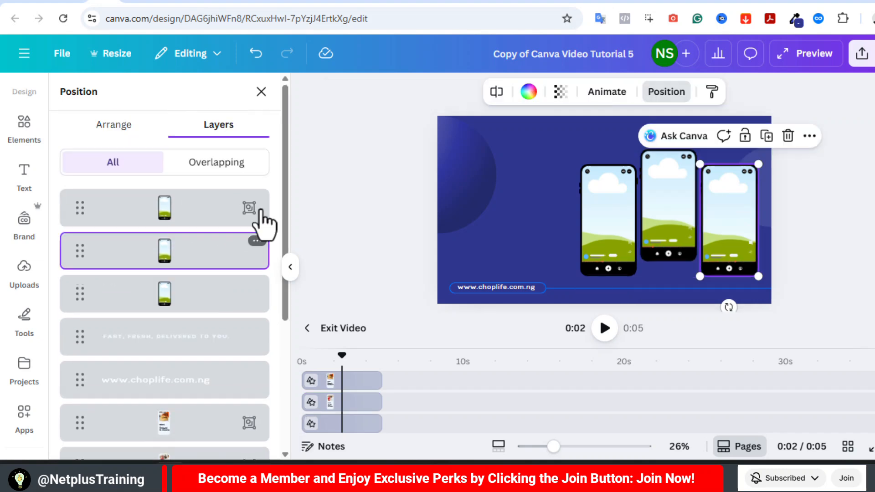
{"action": "scroll", "coordinate": [273, 227], "scroll_direction": "down", "scroll_amount": 1}
{"action": "left_click", "coordinate": [199, 449]}
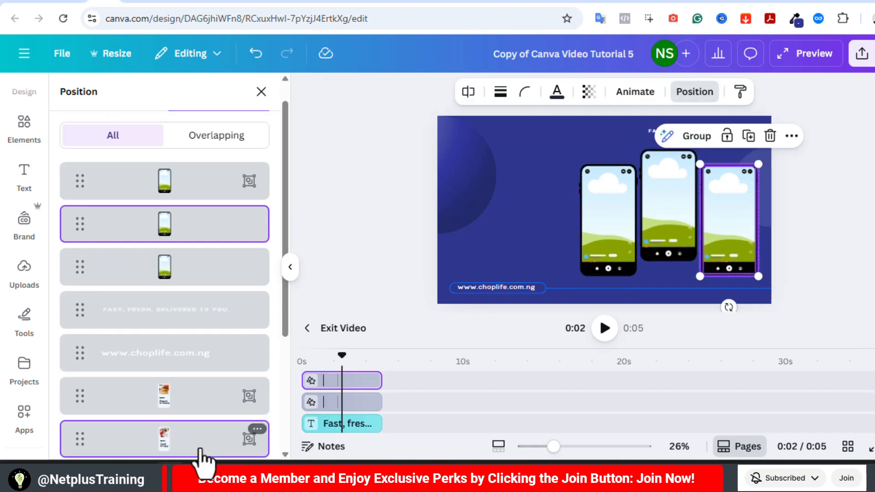
{"action": "left_click", "coordinate": [699, 136]}
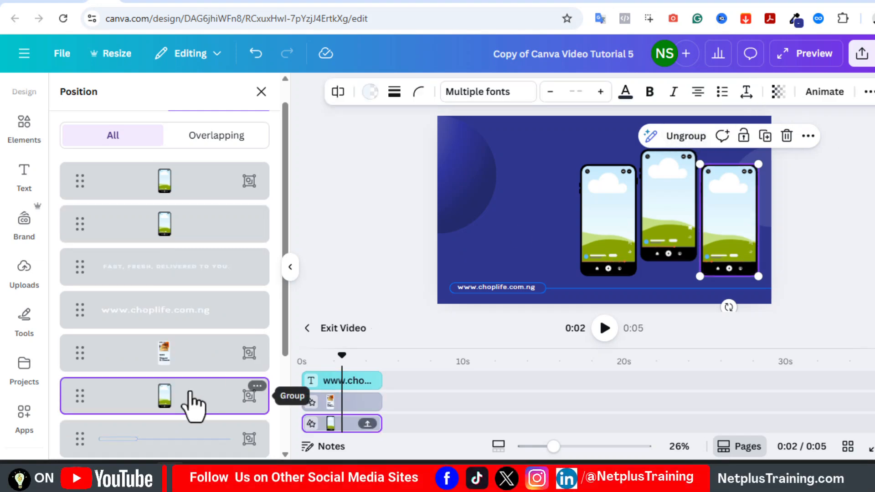
{"action": "left_click_drag", "start_coordinate": [190, 395], "coordinate": [189, 251]}
Group the remaining phone frame with the Step 1 card, move the group up behind the Step 3 group, and check all three groups.
{"action": "left_click", "coordinate": [177, 228]}
{"action": "left_click", "coordinate": [235, 388], "text": "ctrl"}
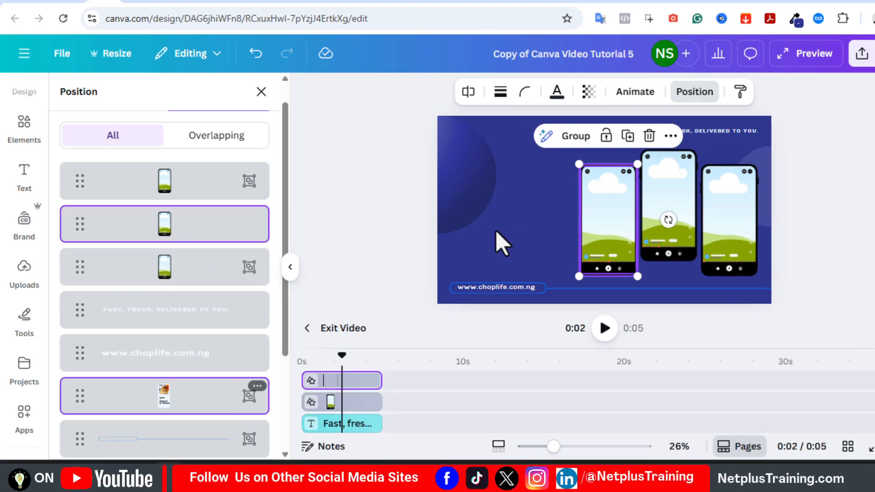
{"action": "left_click", "coordinate": [575, 135]}
{"action": "left_click_drag", "start_coordinate": [195, 351], "coordinate": [195, 262]}
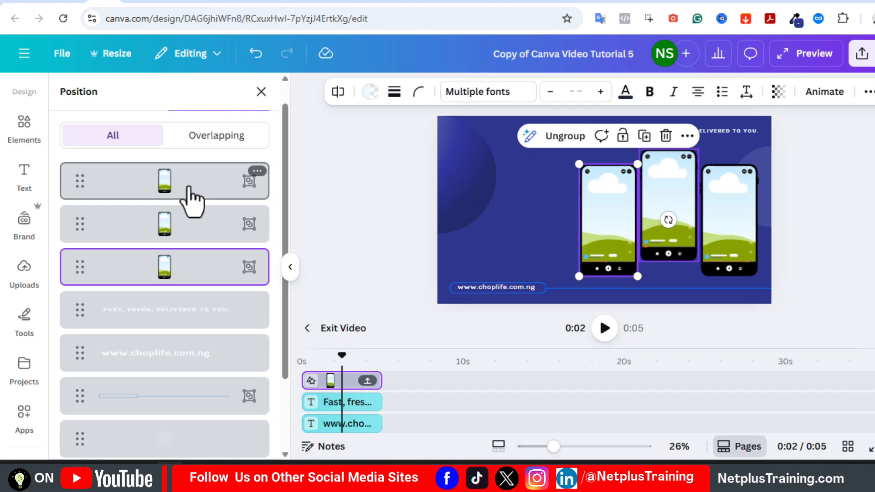
{"action": "left_click", "coordinate": [188, 186]}
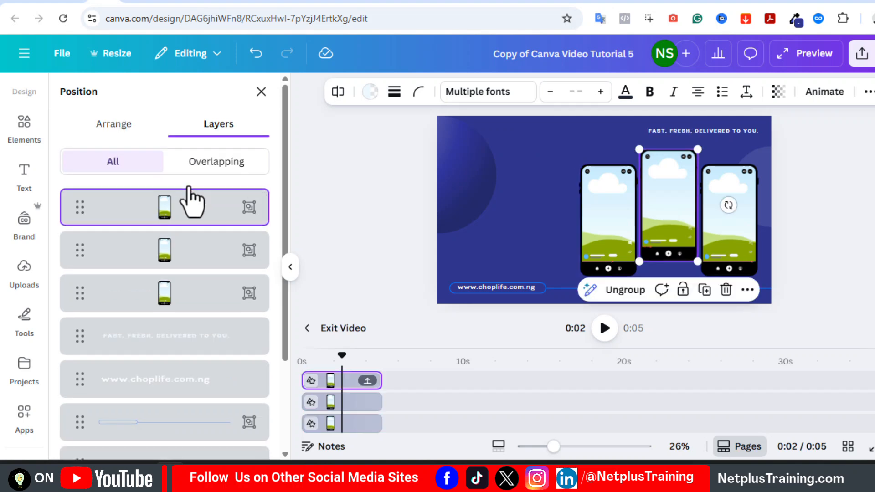
{"action": "left_click", "coordinate": [186, 258]}
{"action": "left_click", "coordinate": [189, 302]}
Fill the three phone frames with the recently used burger, hand-held phone and red-capped courier photos, in Step 1 to Step 3 order.
{"action": "left_click", "coordinate": [24, 130]}
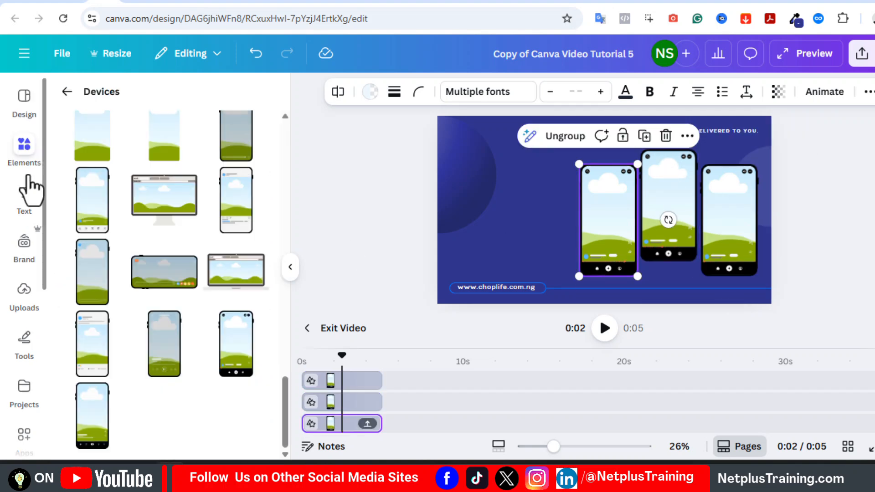
{"action": "scroll", "coordinate": [45, 346], "scroll_direction": "down", "scroll_amount": 4}
{"action": "left_click", "coordinate": [26, 387]}
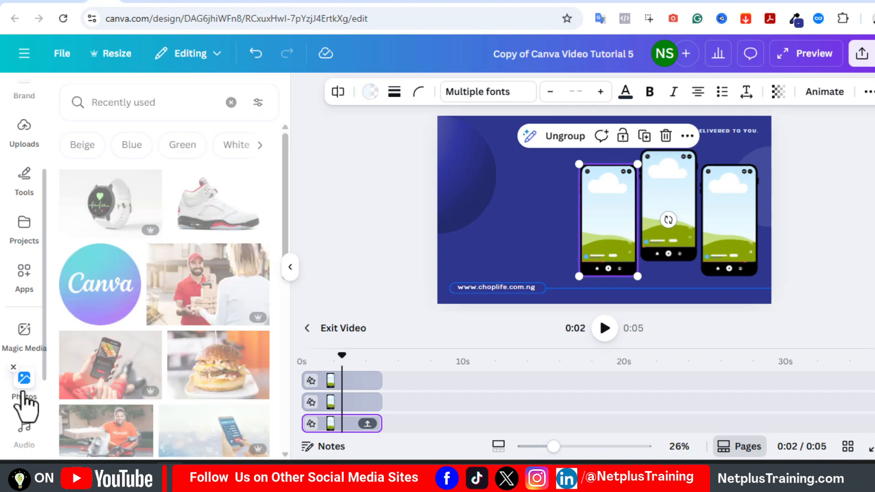
{"action": "left_click_drag", "start_coordinate": [283, 263], "coordinate": [285, 292]}
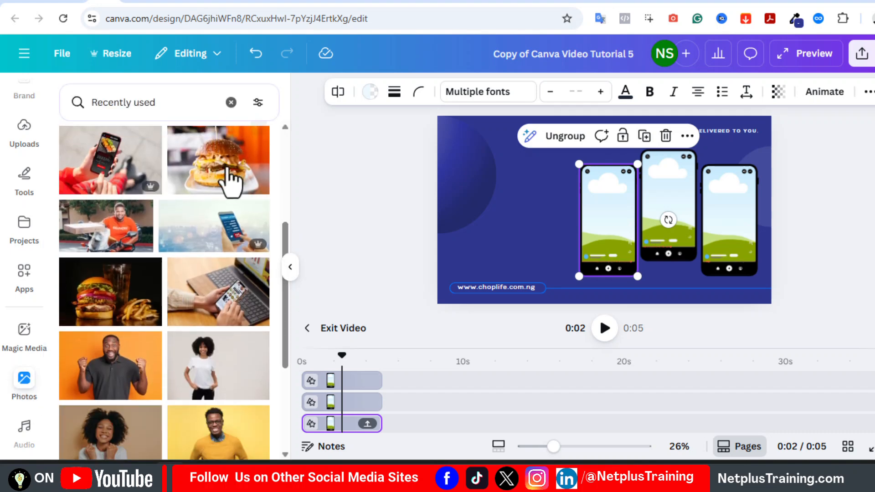
{"action": "left_click_drag", "start_coordinate": [221, 173], "coordinate": [609, 214]}
{"action": "left_click_drag", "start_coordinate": [102, 190], "coordinate": [665, 200]}
{"action": "scroll", "coordinate": [228, 247], "scroll_direction": "up", "scroll_amount": 2}
{"action": "left_click_drag", "start_coordinate": [199, 196], "coordinate": [737, 206]}
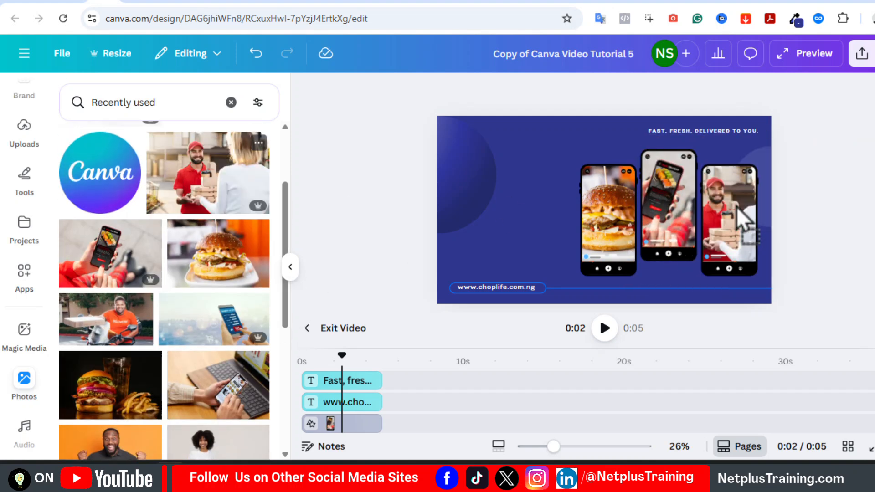
Return to the page overview and duplicate page 1 as page 2.
{"action": "left_click", "coordinate": [305, 329]}
{"action": "left_click", "coordinate": [406, 391]}
{"action": "left_click", "coordinate": [476, 201]}
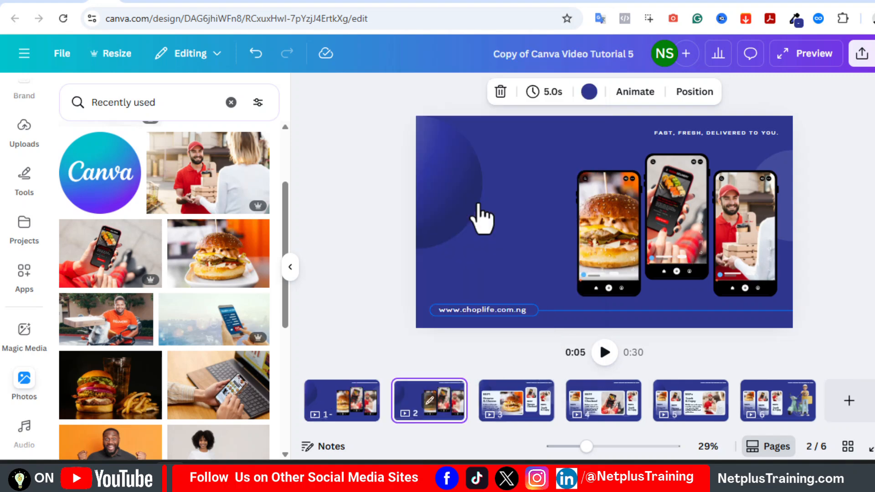
On page 2, ungroup the burger phone, set its frame's transparency to 2, and regroup the frame with the Step 1 card elements.
{"action": "left_click", "coordinate": [429, 401]}
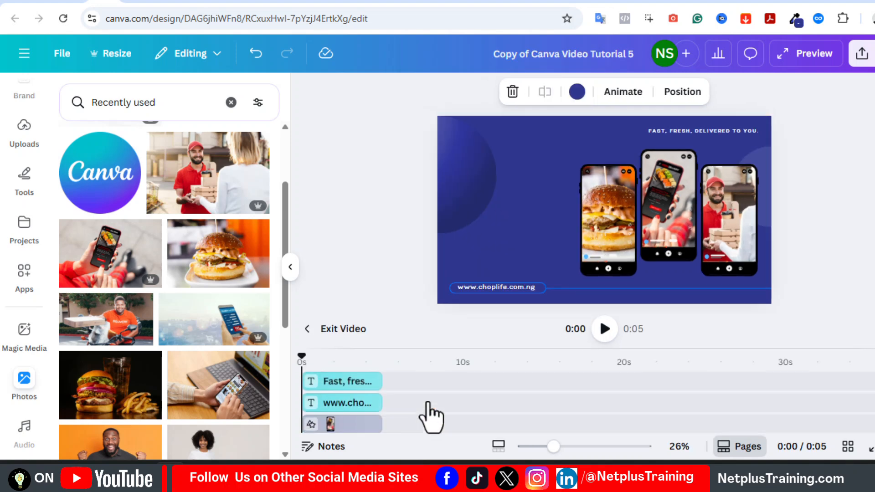
{"action": "left_click", "coordinate": [606, 210]}
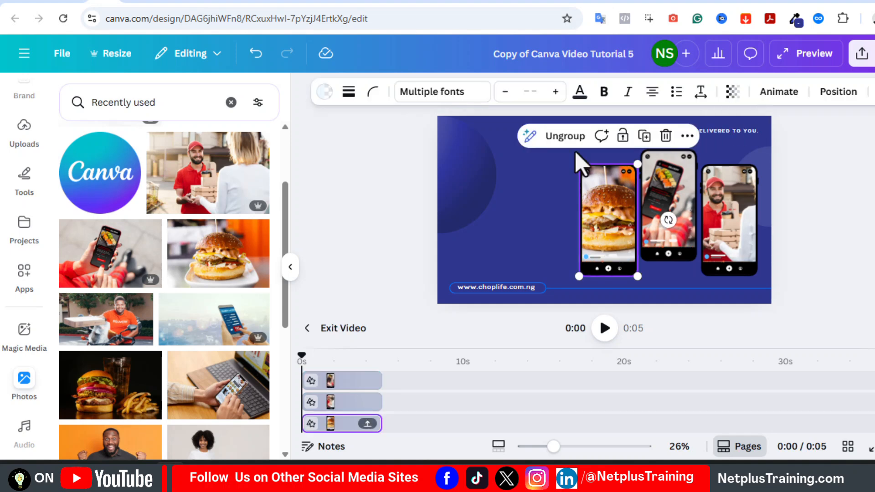
{"action": "left_click", "coordinate": [565, 135]}
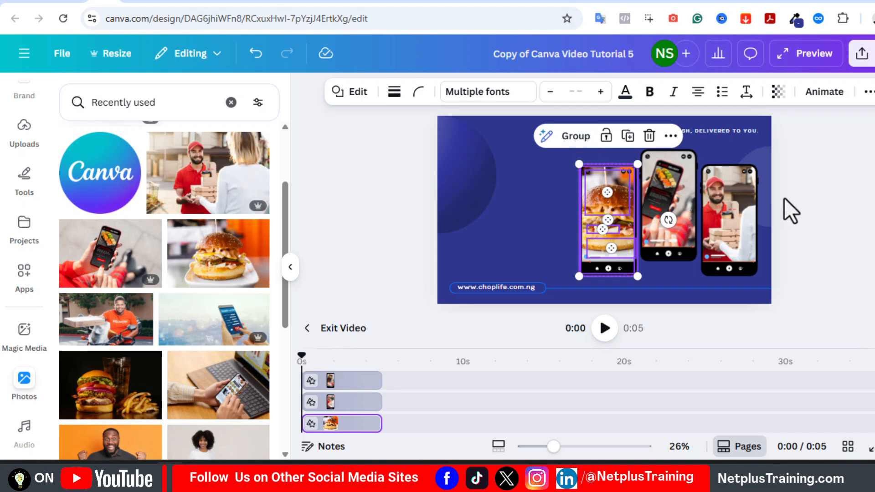
{"action": "left_click", "coordinate": [777, 92]}
{"action": "left_click_drag", "start_coordinate": [283, 202], "coordinate": [288, 276]}
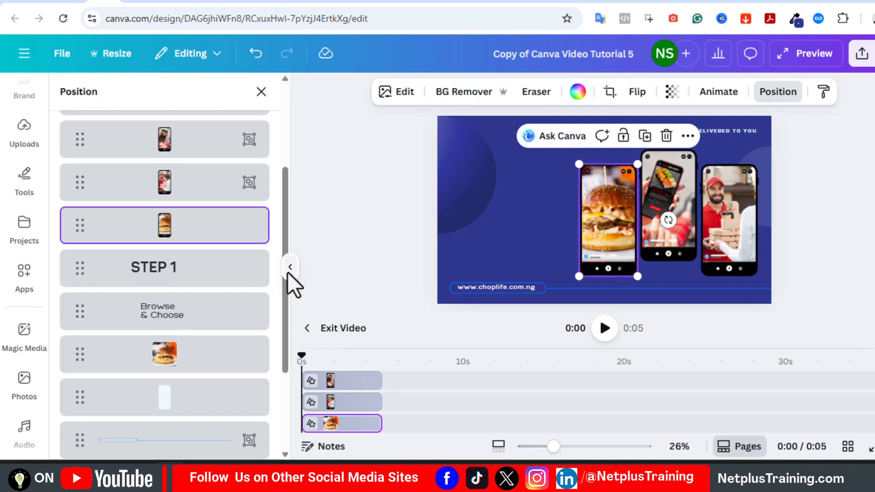
{"action": "left_click", "coordinate": [673, 95]}
{"action": "left_click_drag", "start_coordinate": [704, 154], "coordinate": [606, 157]}
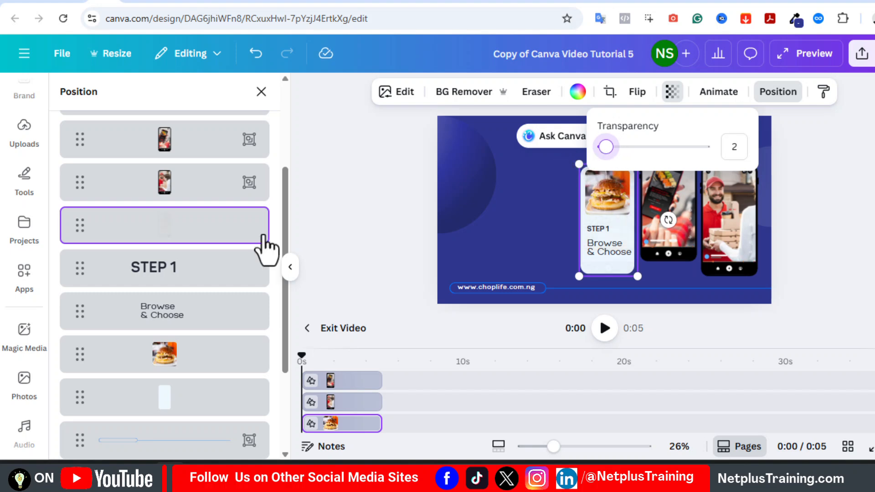
{"action": "left_click", "coordinate": [214, 394], "text": "shift"}
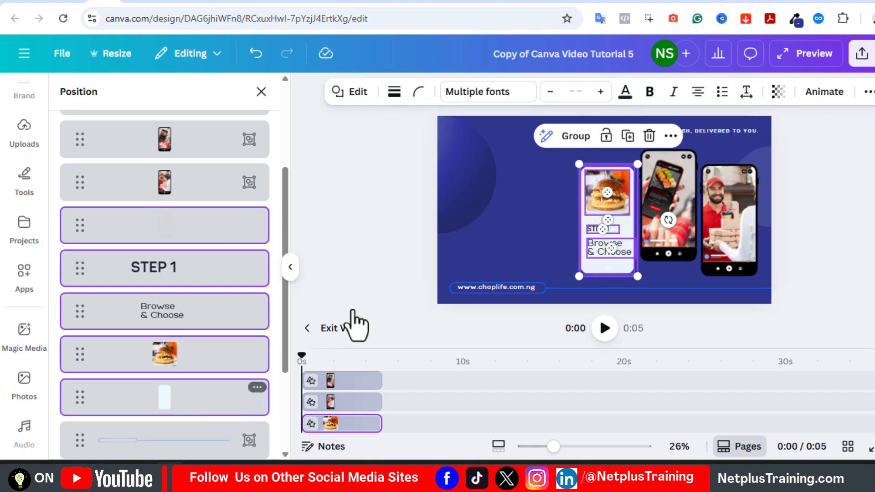
{"action": "left_click", "coordinate": [567, 136]}
Ungroup the courier phone, make its frame almost fully transparent, and regroup the frame with the Step 3 card elements.
{"action": "left_click", "coordinate": [176, 222]}
{"action": "left_click", "coordinate": [696, 137]}
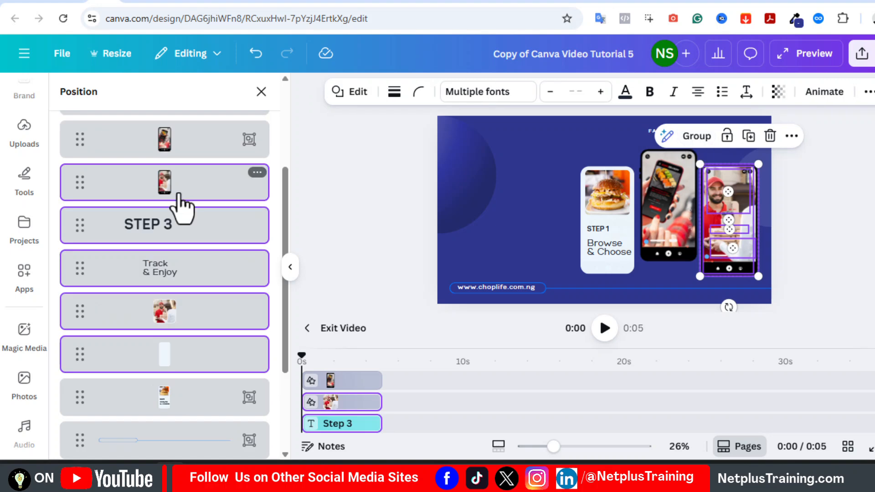
{"action": "left_click", "coordinate": [178, 191]}
{"action": "left_click", "coordinate": [672, 92]}
{"action": "left_click_drag", "start_coordinate": [707, 146], "coordinate": [606, 146]}
{"action": "left_click", "coordinate": [210, 349], "text": "shift"}
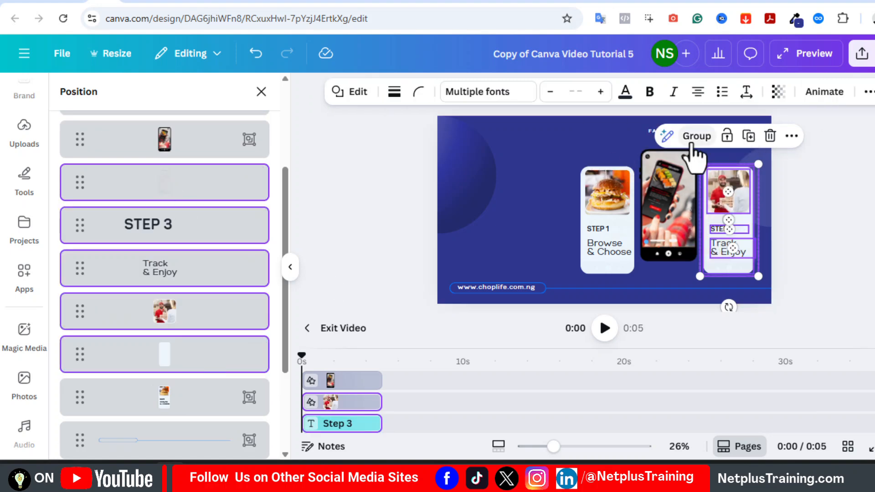
{"action": "left_click", "coordinate": [692, 139]}
Ungroup the middle phone, make its frame almost fully transparent, and regroup the frame with the Step 2 card elements.
{"action": "left_click", "coordinate": [176, 293]}
{"action": "left_click", "coordinate": [627, 291]}
{"action": "left_click", "coordinate": [167, 295]}
{"action": "left_click", "coordinate": [672, 91]}
{"action": "left_click_drag", "start_coordinate": [707, 146], "coordinate": [608, 147]}
{"action": "scroll", "coordinate": [195, 365], "scroll_direction": "down", "scroll_amount": 3}
{"action": "left_click", "coordinate": [195, 356], "text": "shift"}
{"action": "left_click", "coordinate": [635, 289]}
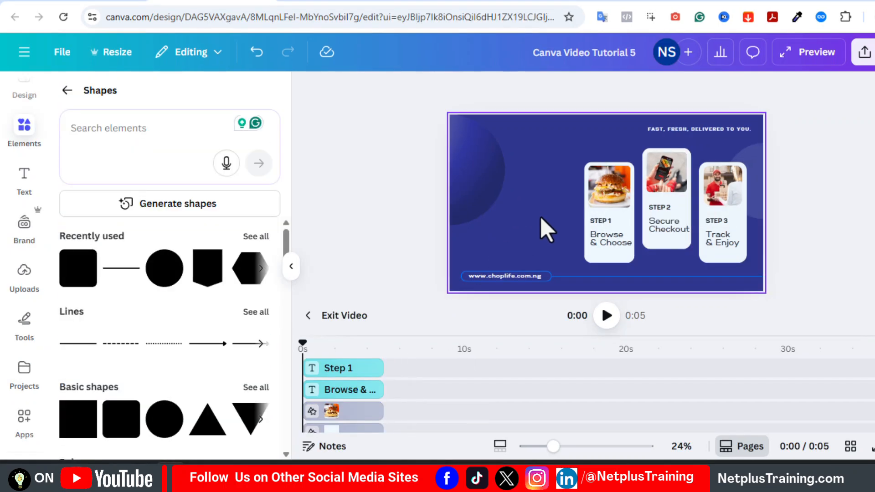
Add a large rounded white card beside the Step 1 card and head it "HOW TO ORDER ON" on two lines.
{"action": "left_click_drag", "start_coordinate": [93, 281], "coordinate": [502, 182]}
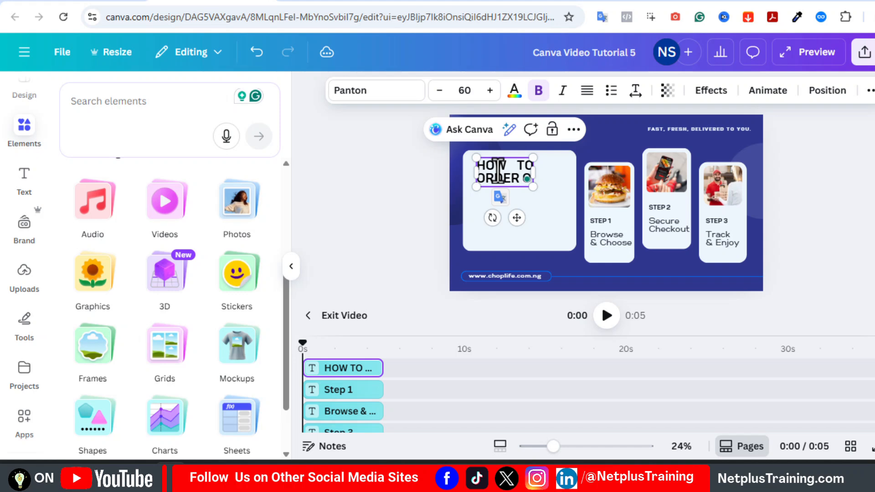
{"action": "type", "text": "ON"}
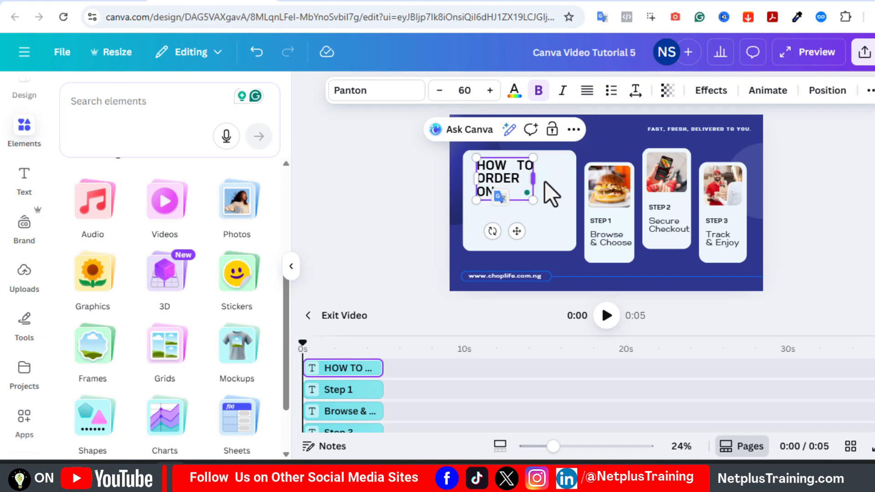
{"action": "left_click_drag", "start_coordinate": [551, 194], "coordinate": [552, 190]}
Search the graphics for "delivery logo" and place the red delivery scooter, scaled small, below the heading on the large card.
{"action": "left_click", "coordinate": [24, 127]}
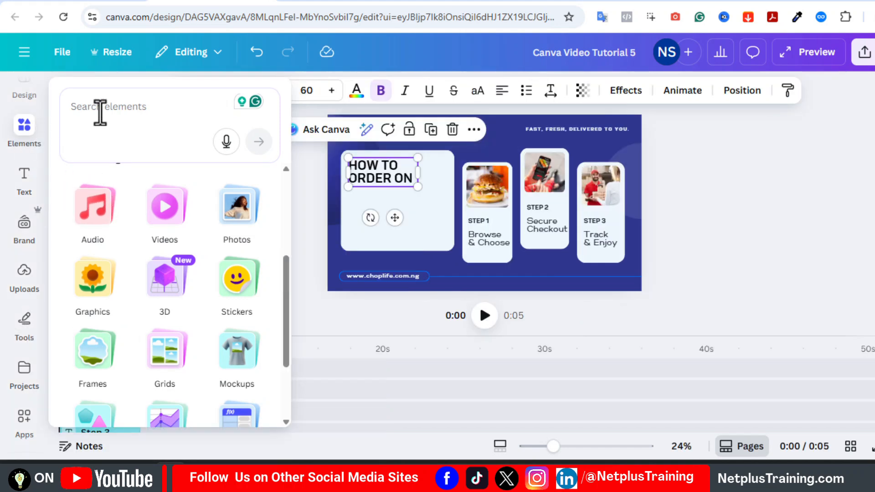
{"action": "left_click", "coordinate": [100, 110]}
{"action": "type", "text": "D"}
{"action": "type", "text": "e"}
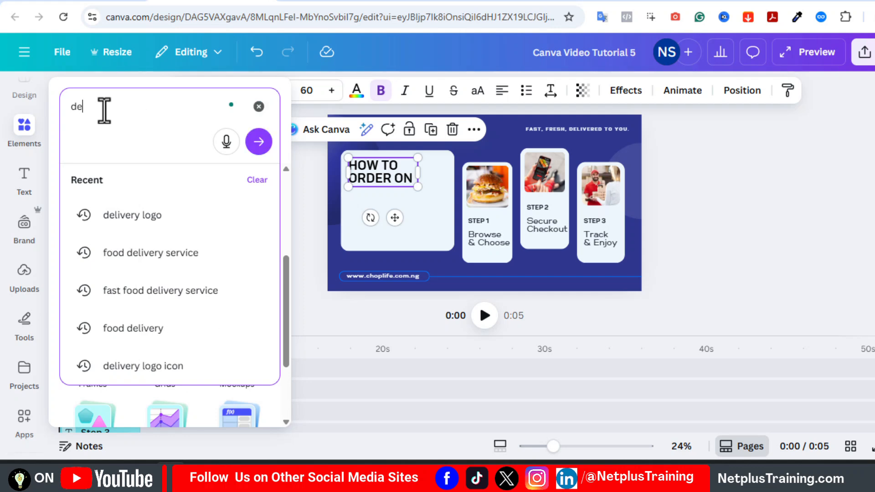
{"action": "type", "text": "livery logo"}
{"action": "key", "text": "Return"}
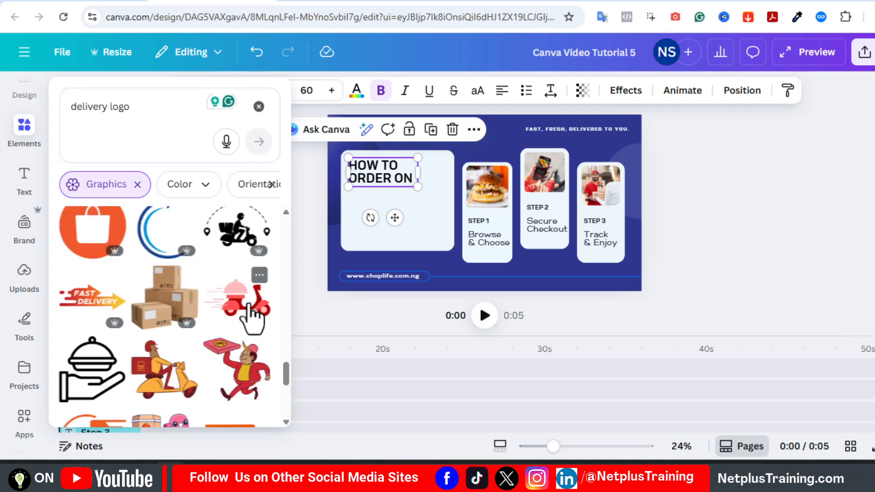
{"action": "left_click_drag", "start_coordinate": [252, 315], "coordinate": [396, 218]}
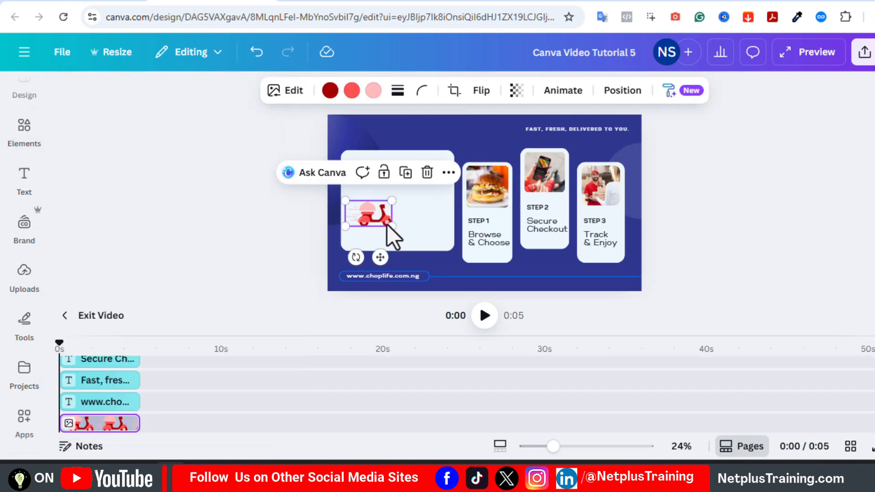
Duplicate the card heading beside the scooter, change the copy to "Choplife App" and give it the step cards' wide font.
{"action": "left_click", "coordinate": [410, 180]}
{"action": "left_click", "coordinate": [433, 137]}
{"action": "double_click", "coordinate": [420, 208]}
{"action": "type", "text": "Choplife App"}
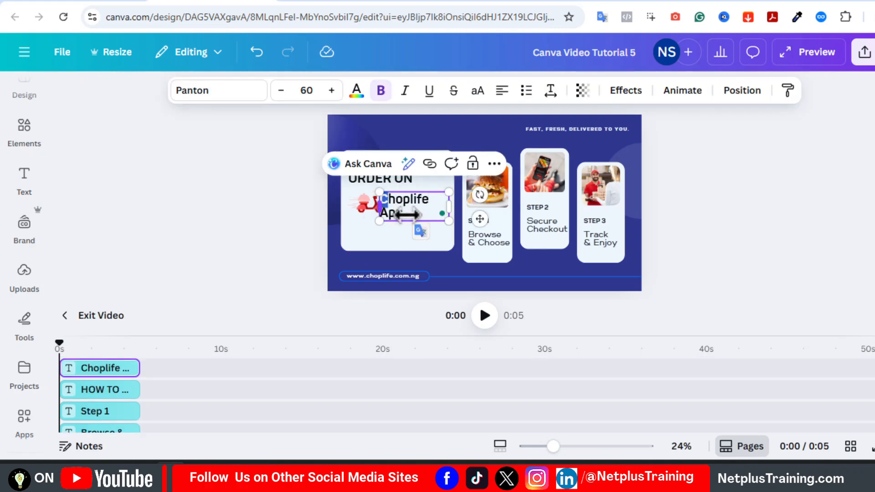
{"action": "key", "text": "ctrl+a"}
{"action": "left_click", "coordinate": [226, 91]}
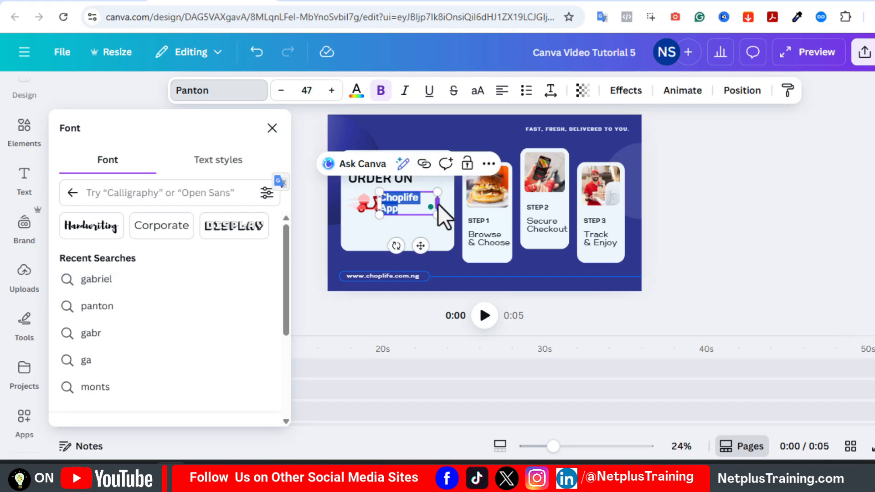
{"action": "left_click", "coordinate": [72, 193]}
Search the elements for "arrow", filter to animated results, and place a small black arrow below the scooter on the large card.
{"action": "left_click", "coordinate": [119, 104]}
{"action": "type", "text": "arrow"}
{"action": "key", "text": "Return"}
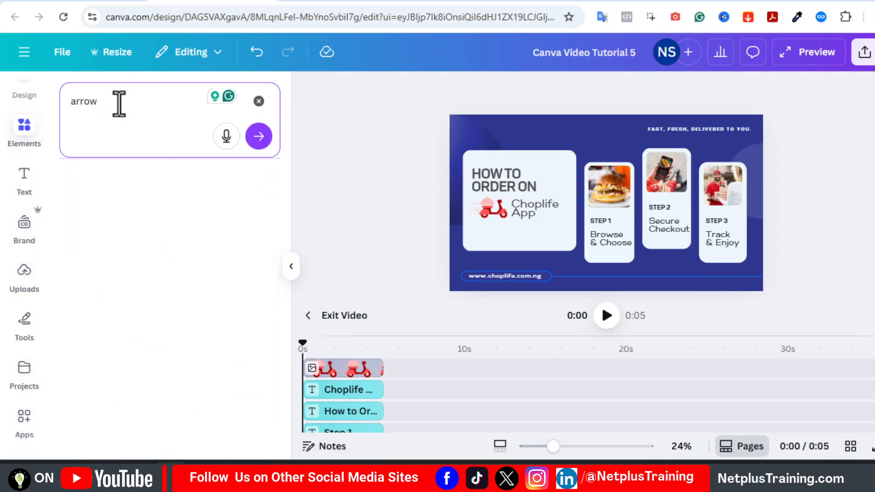
{"action": "left_click", "coordinate": [182, 179]}
{"action": "left_click", "coordinate": [272, 179]}
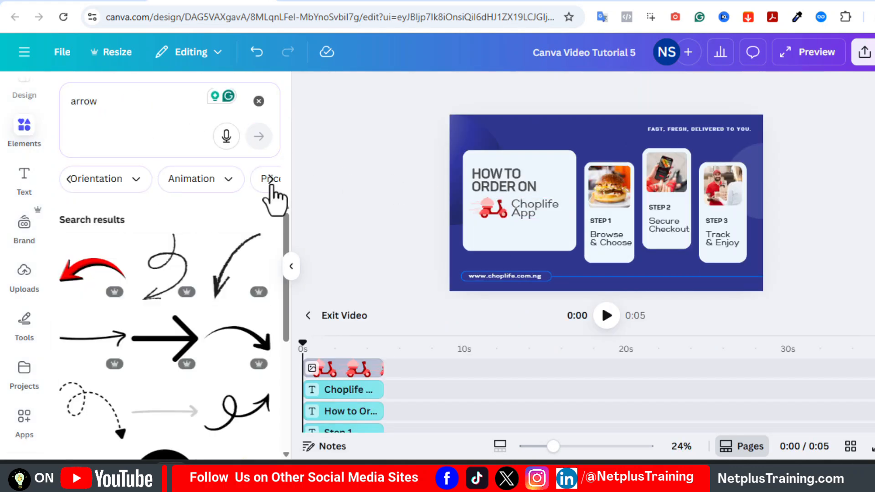
{"action": "left_click", "coordinate": [224, 179]}
{"action": "left_click", "coordinate": [75, 238]}
{"action": "left_click", "coordinate": [492, 263]}
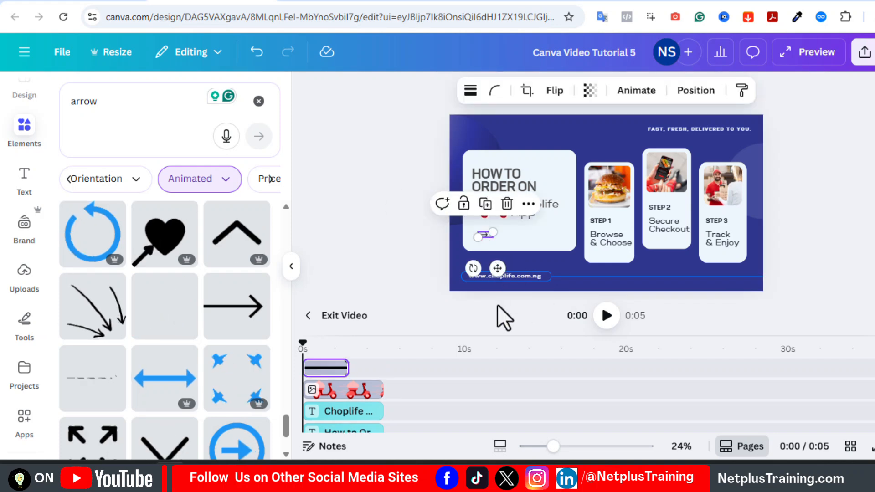
{"action": "left_click", "coordinate": [359, 350]}
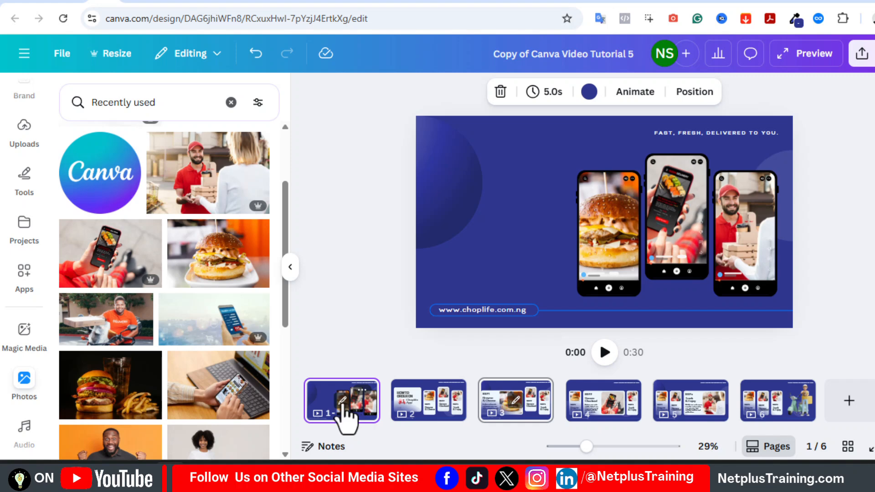
Open page 1 of the copied design for editing and move the burger and courier phones inward, partly behind the middle phone.
{"action": "left_click", "coordinate": [344, 409]}
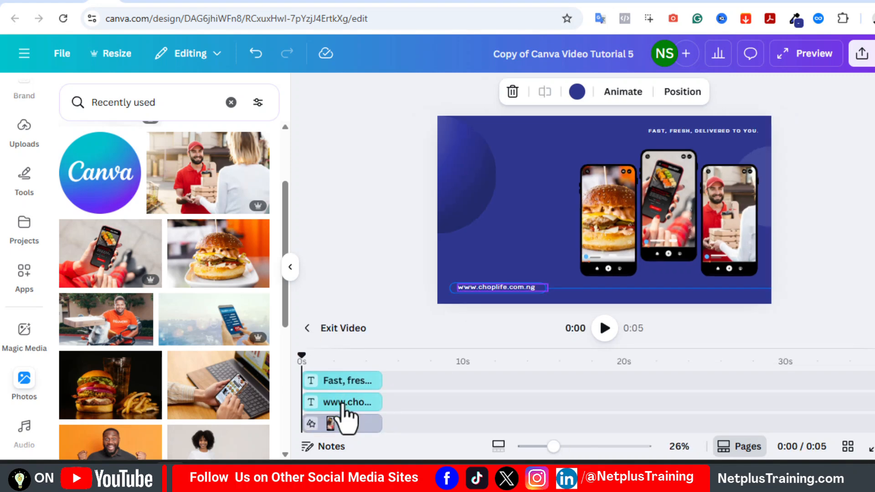
{"action": "left_click", "coordinate": [614, 223]}
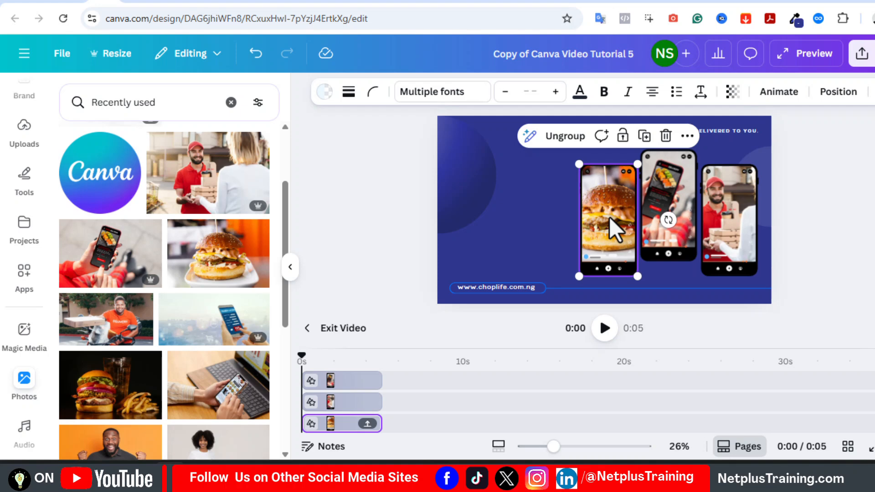
{"action": "left_click_drag", "start_coordinate": [602, 218], "coordinate": [628, 218]}
{"action": "left_click", "coordinate": [720, 210]}
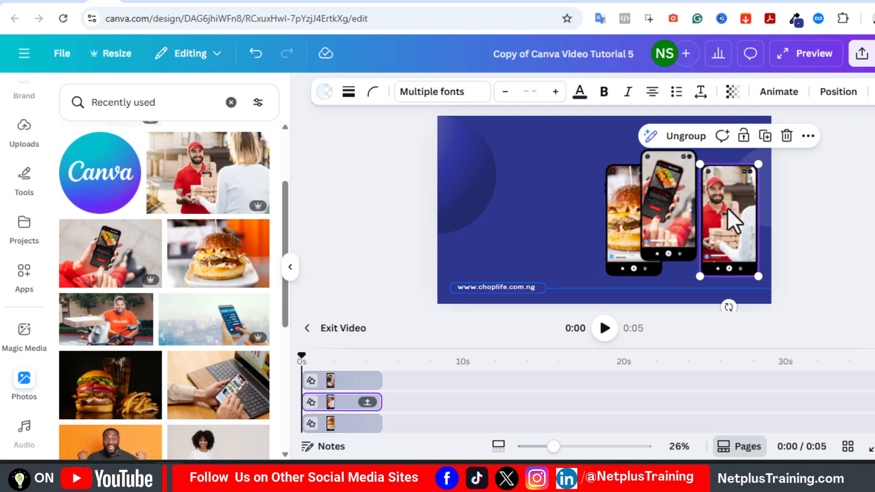
{"action": "left_click_drag", "start_coordinate": [729, 209], "coordinate": [697, 209]}
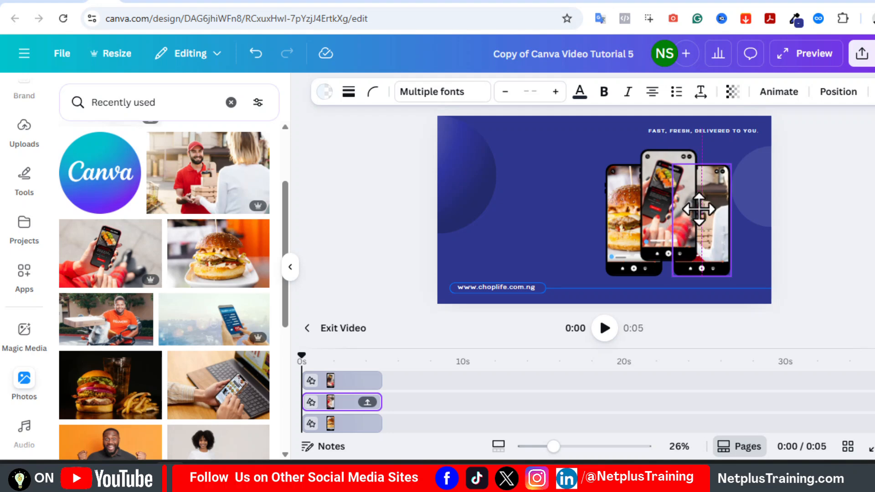
{"action": "left_click_drag", "start_coordinate": [698, 209], "coordinate": [697, 209]}
Enlarge the middle phone, lower it to centre it over the outer phones, and shift all three phones slightly toward the page's right edge.
{"action": "left_click", "coordinate": [663, 209]}
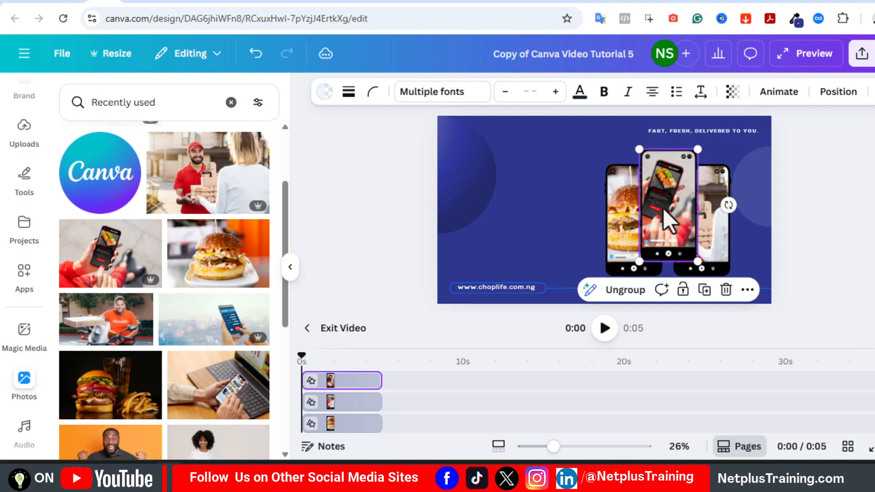
{"action": "left_click_drag", "start_coordinate": [700, 264], "coordinate": [701, 268]}
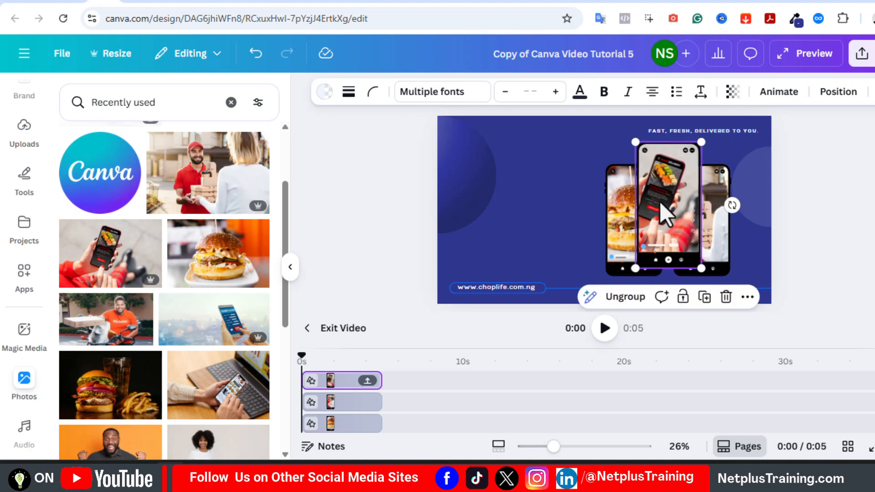
{"action": "left_click_drag", "start_coordinate": [660, 201], "coordinate": [660, 213]}
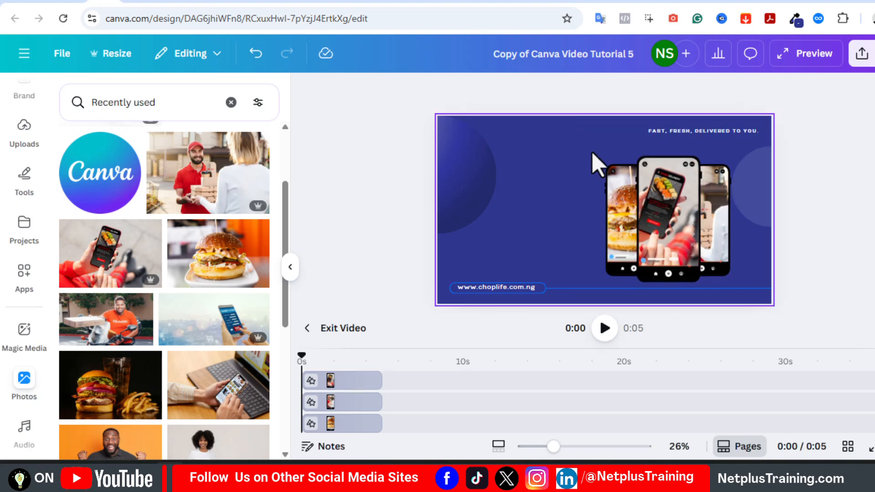
{"action": "left_click_drag", "start_coordinate": [591, 151], "coordinate": [701, 224]}
{"action": "left_click", "coordinate": [494, 215]}
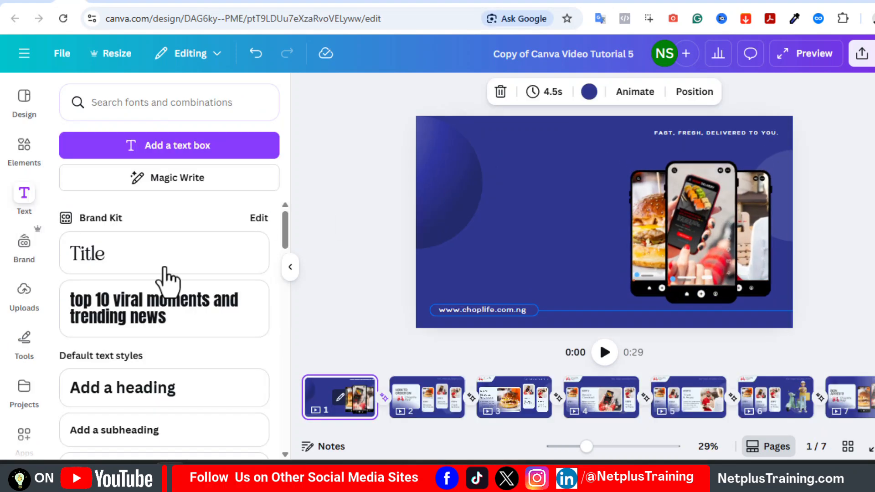
Add the heading "GET THE FASTEST FOOD DELIVERY" beside the phones in bold uppercase Montserrat at about size 76.
{"action": "left_click", "coordinate": [94, 262]}
{"action": "left_click_drag", "start_coordinate": [611, 256], "coordinate": [573, 192]}
{"action": "left_click", "coordinate": [336, 96]}
{"action": "left_click", "coordinate": [137, 156]}
{"action": "type", "text": "mont"}
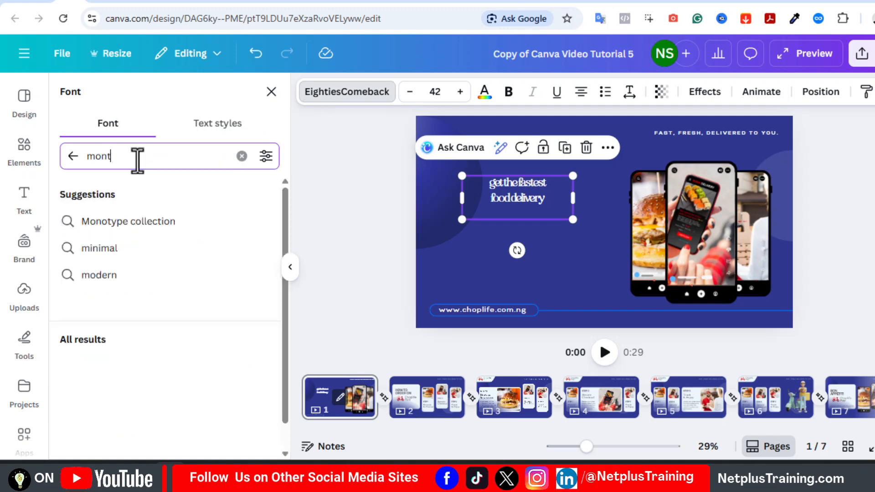
{"action": "type", "text": "se"}
{"action": "left_click", "coordinate": [153, 234]}
{"action": "left_click", "coordinate": [855, 92]}
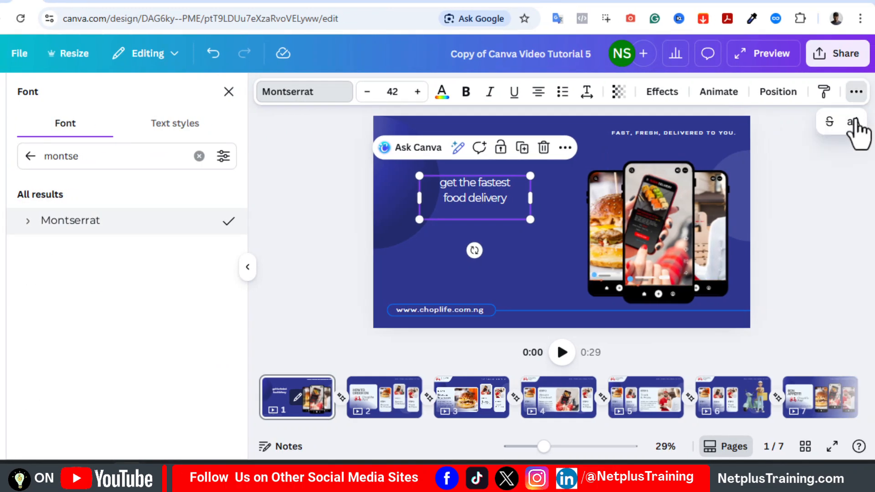
{"action": "left_click", "coordinate": [852, 121]}
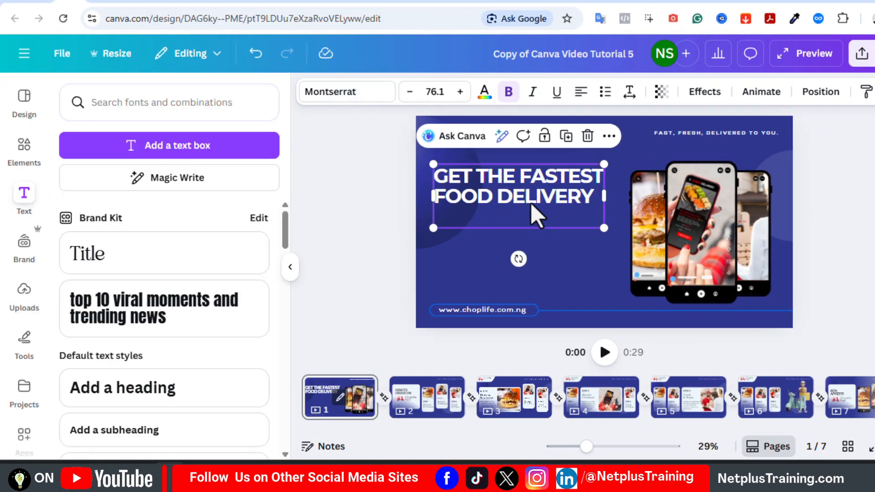
Duplicate the heading below itself as "DOWNLOAD OUR APP AND GET FREE DELIVERY.", reduce it to about size 24.5 and colour it yellow.
{"action": "left_click", "coordinate": [567, 135]}
{"action": "left_click_drag", "start_coordinate": [557, 195], "coordinate": [546, 228]}
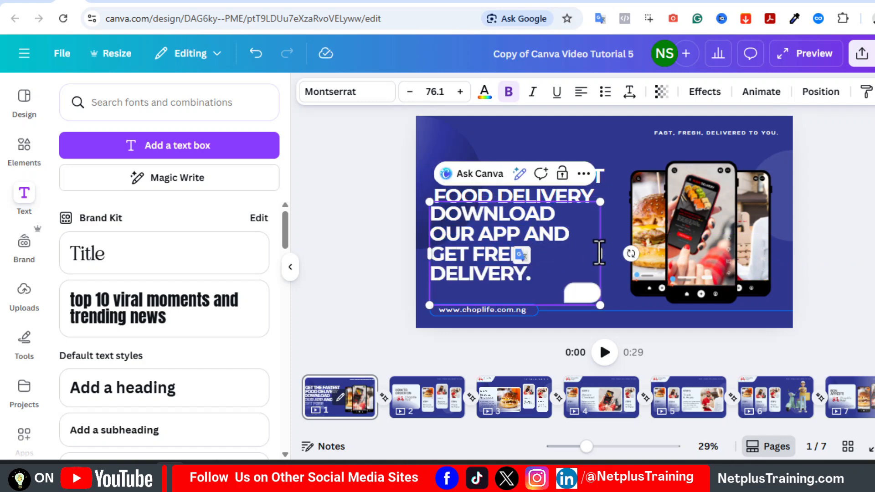
{"action": "left_click", "coordinate": [435, 92]}
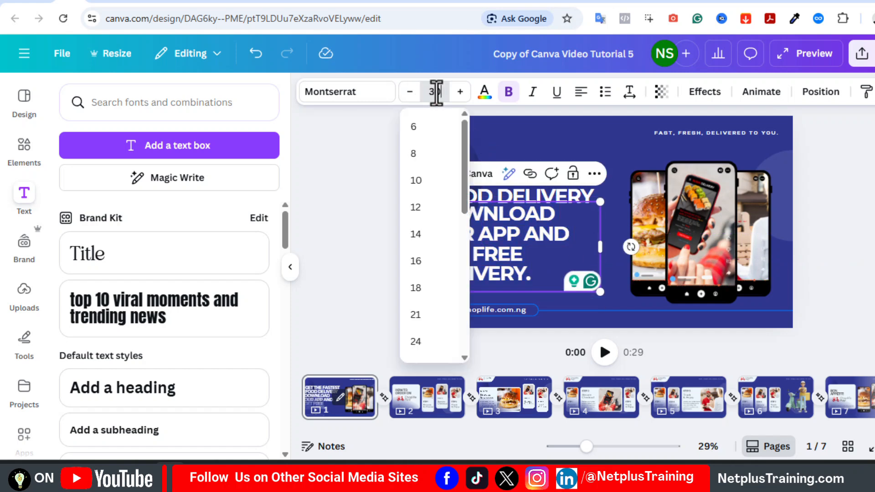
{"action": "type", "text": "30"}
{"action": "key", "text": "Return"}
{"action": "left_click_drag", "start_coordinate": [526, 257], "coordinate": [530, 269]}
{"action": "left_click", "coordinate": [485, 92]}
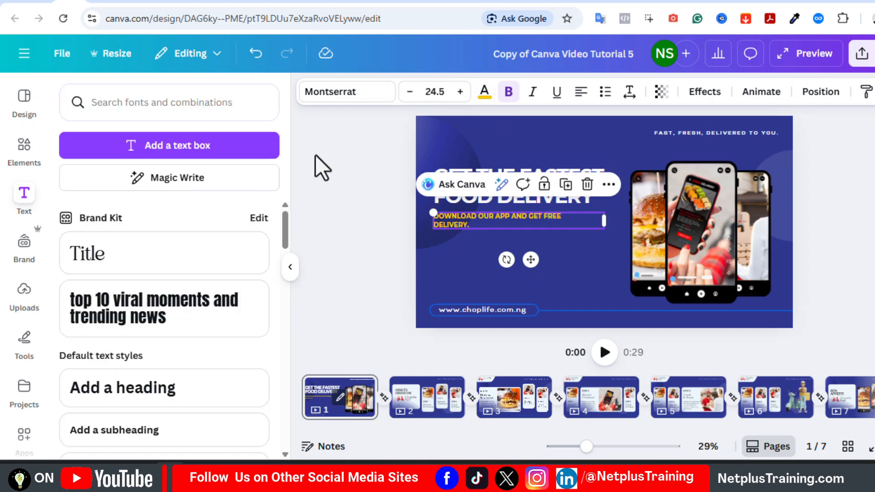
Add a square shape below the yellow line, resize it into a short button-like bar and fill it with the Brand Kit orange.
{"action": "left_click", "coordinate": [26, 157]}
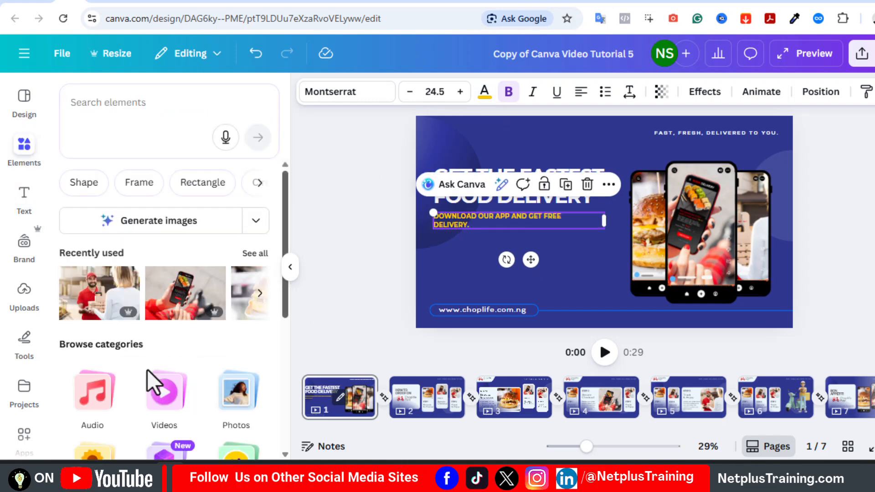
{"action": "scroll", "coordinate": [137, 364], "scroll_direction": "down", "scroll_amount": 3}
{"action": "left_click", "coordinate": [86, 428]}
{"action": "left_click_drag", "start_coordinate": [82, 437], "coordinate": [573, 246]}
{"action": "left_click_drag", "start_coordinate": [521, 276], "coordinate": [518, 238]}
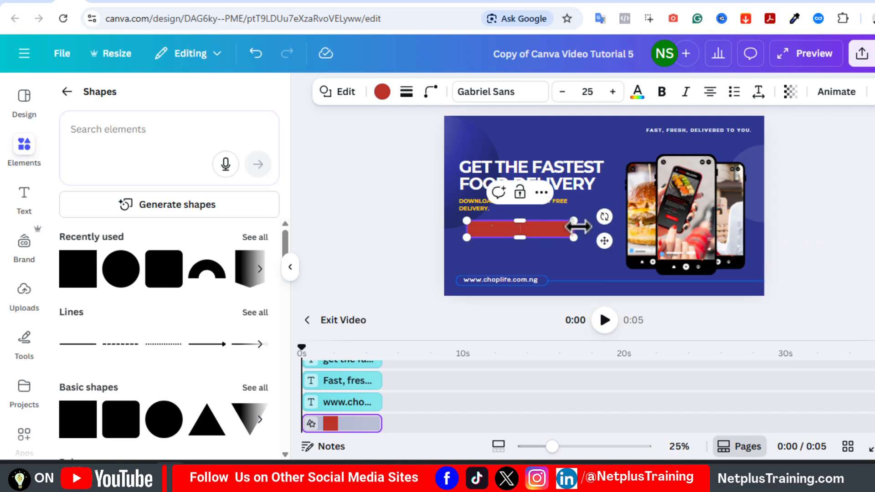
{"action": "left_click_drag", "start_coordinate": [575, 226], "coordinate": [558, 229]}
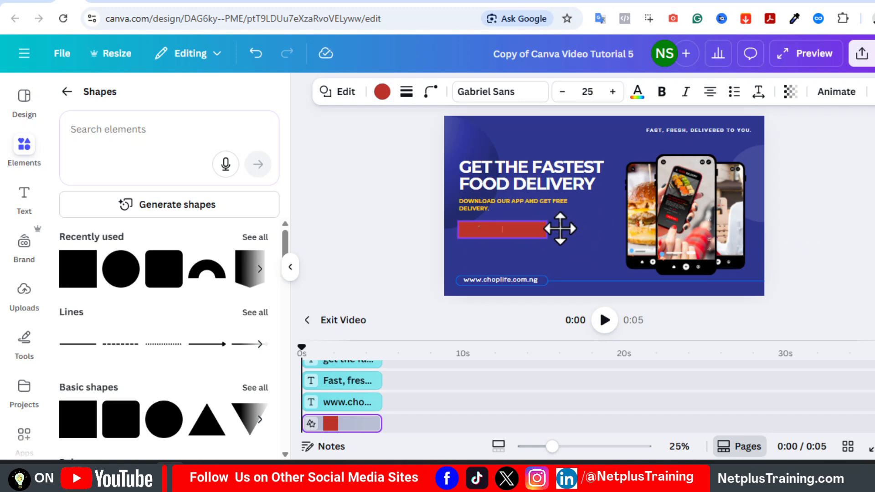
{"action": "left_click", "coordinate": [382, 93]}
{"action": "left_click", "coordinate": [172, 344]}
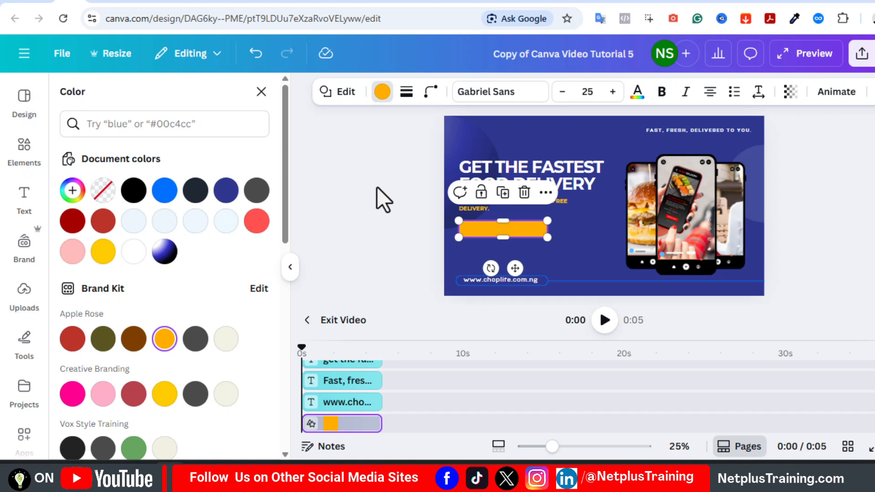
Duplicate the yellow line onto the orange bar, change the copy to "DOWNLOAD NOW" and colour it white.
{"action": "left_click", "coordinate": [474, 209]}
{"action": "left_click", "coordinate": [580, 172]}
{"action": "left_click_drag", "start_coordinate": [547, 244], "coordinate": [544, 258]}
{"action": "double_click", "coordinate": [500, 221]}
{"action": "type", "text": "download..."}
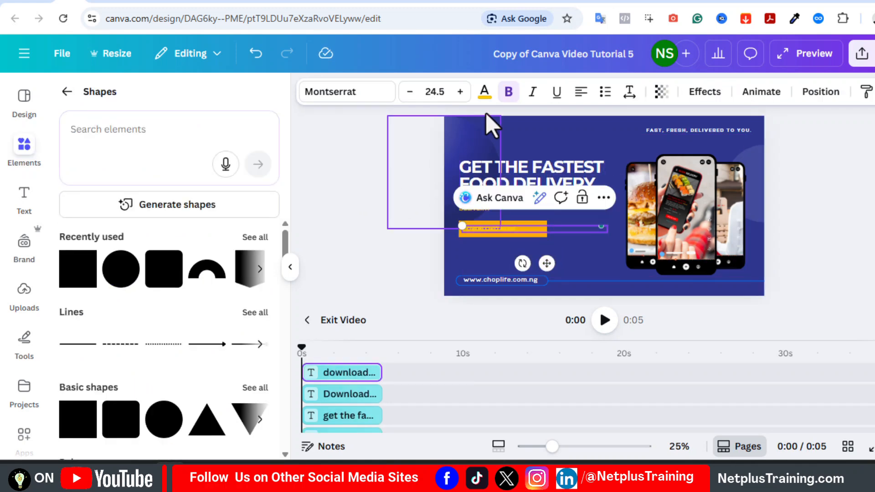
{"action": "left_click", "coordinate": [485, 91]}
Search the graphics for "phone icon" and place a tiny white round phone icon between the orange button and the website address.
{"action": "scroll", "coordinate": [255, 319], "scroll_direction": "down", "scroll_amount": 6}
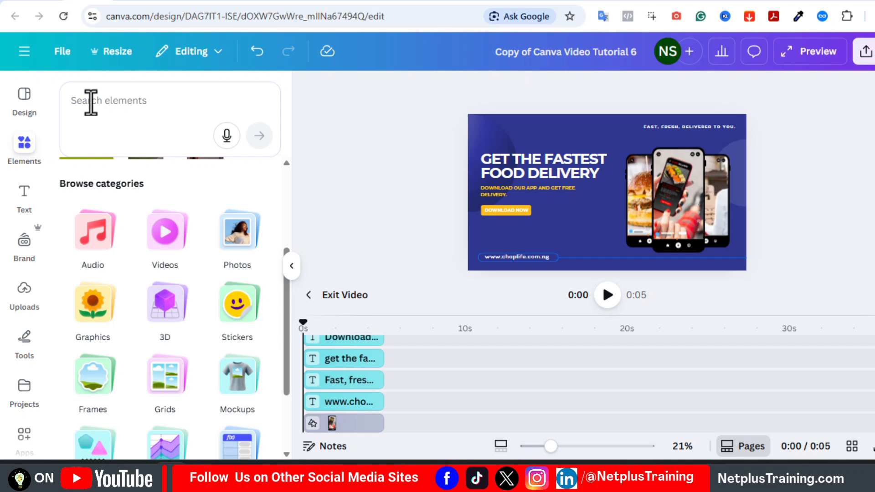
{"action": "left_click", "coordinate": [91, 102]}
{"action": "type", "text": "phone icon"}
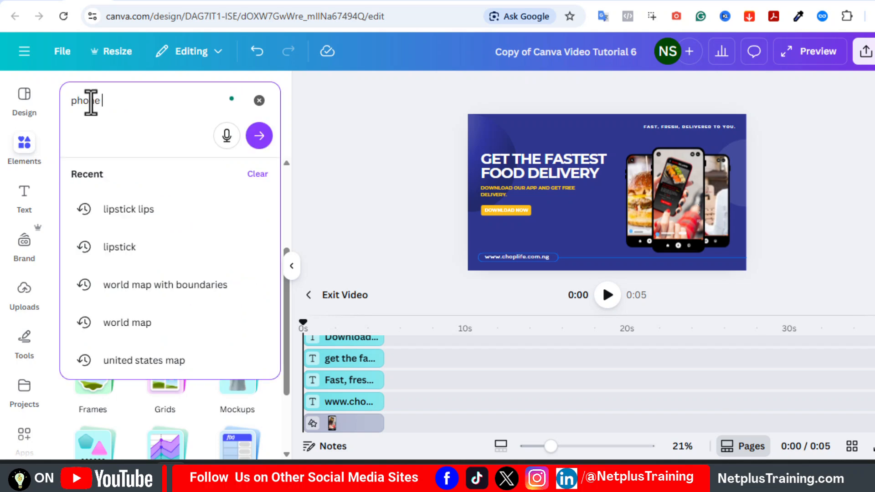
{"action": "key", "text": "Return"}
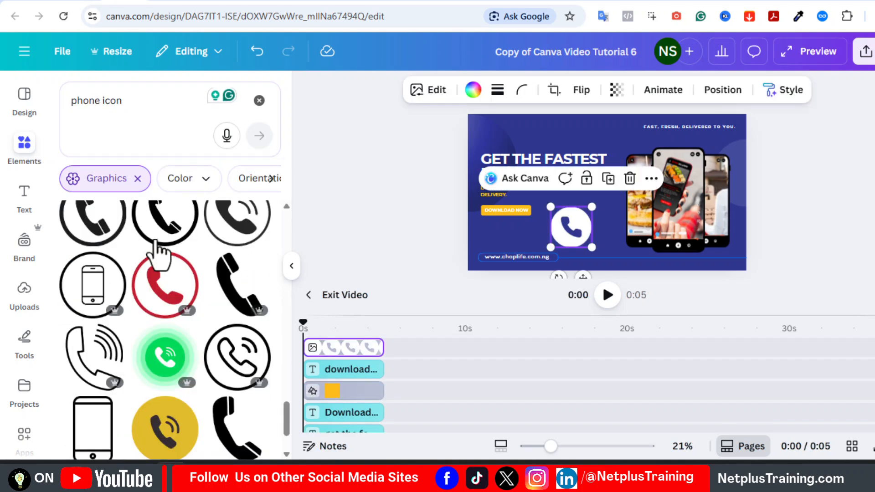
{"action": "left_click_drag", "start_coordinate": [591, 249], "coordinate": [561, 216]}
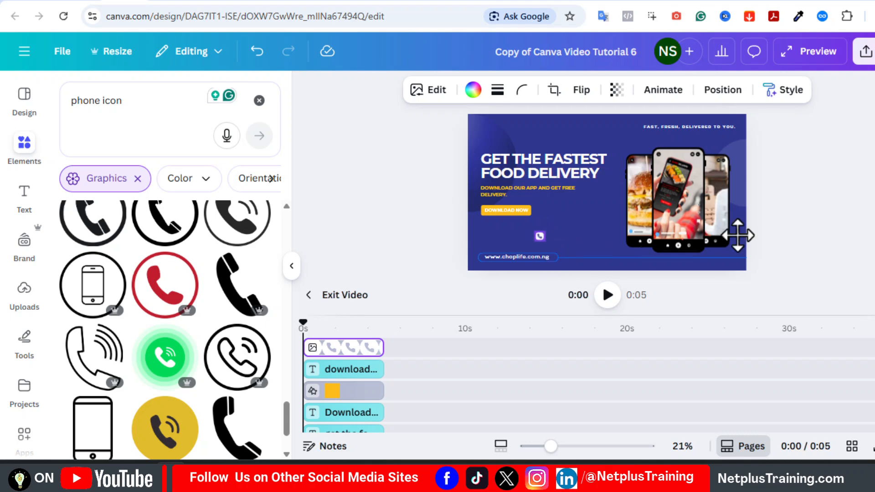
{"action": "left_click", "coordinate": [775, 232]}
Search the graphics for "website icon" and place a white round globe icon, scaled tiny, level with the phone icon.
{"action": "left_click", "coordinate": [66, 101]}
{"action": "type", "text": "website icon"}
{"action": "key", "text": "Return"}
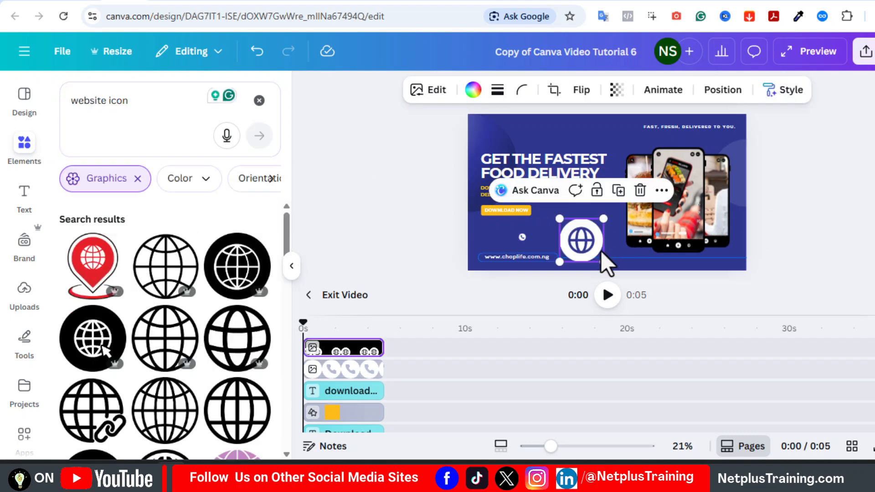
{"action": "left_click_drag", "start_coordinate": [602, 255], "coordinate": [573, 233]}
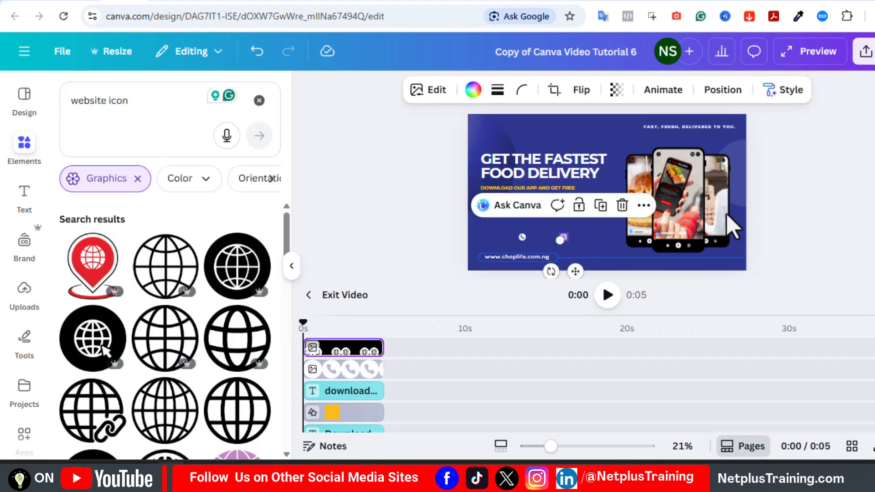
{"action": "left_click", "coordinate": [432, 203]}
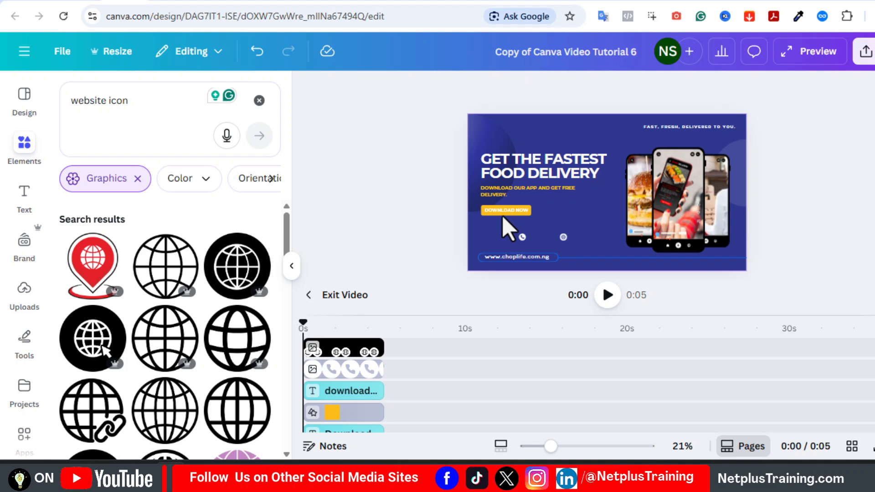
Duplicate the button text, change the copy to "Learn More" without uppercase formatting, and move it level with the phone icon.
{"action": "left_click", "coordinate": [514, 213]}
{"action": "left_click", "coordinate": [555, 181]}
{"action": "left_click_drag", "start_coordinate": [515, 215], "coordinate": [498, 227]}
{"action": "triple_click", "coordinate": [498, 226]}
{"action": "type", "text": "Learn More"}
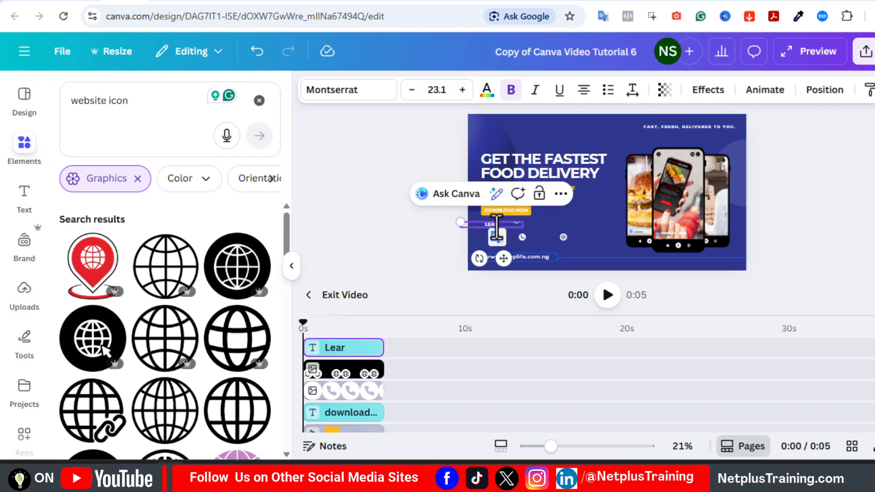
{"action": "left_click", "coordinate": [872, 90]}
{"action": "left_click", "coordinate": [873, 120]}
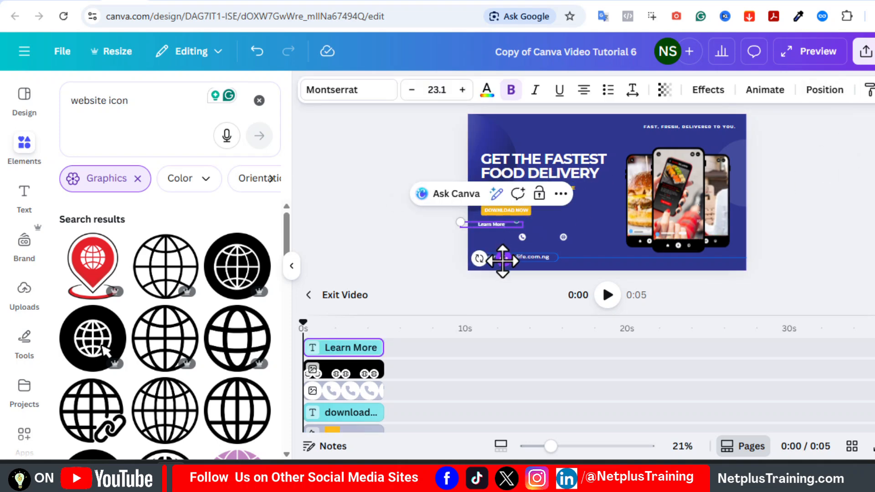
{"action": "left_click_drag", "start_coordinate": [502, 257], "coordinate": [556, 271]}
{"action": "left_click", "coordinate": [547, 208]}
{"action": "left_click", "coordinate": [592, 207]}
{"action": "left_click", "coordinate": [542, 237]}
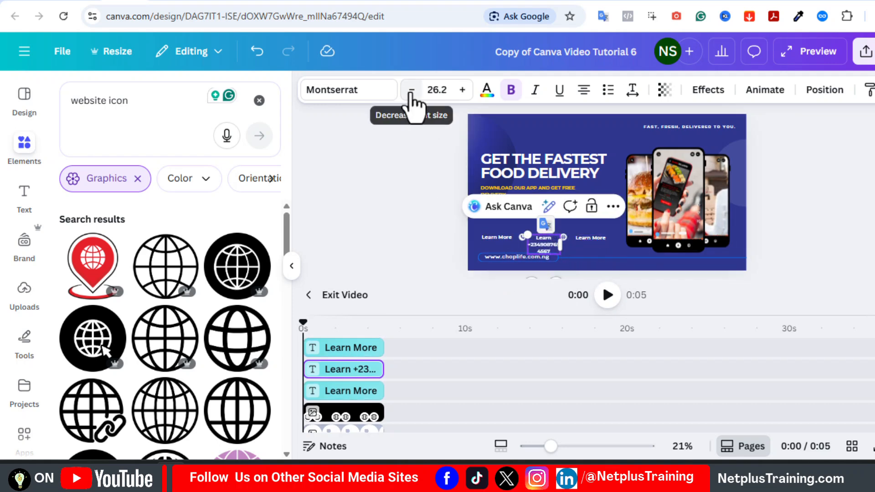
{"action": "left_click", "coordinate": [411, 90]}
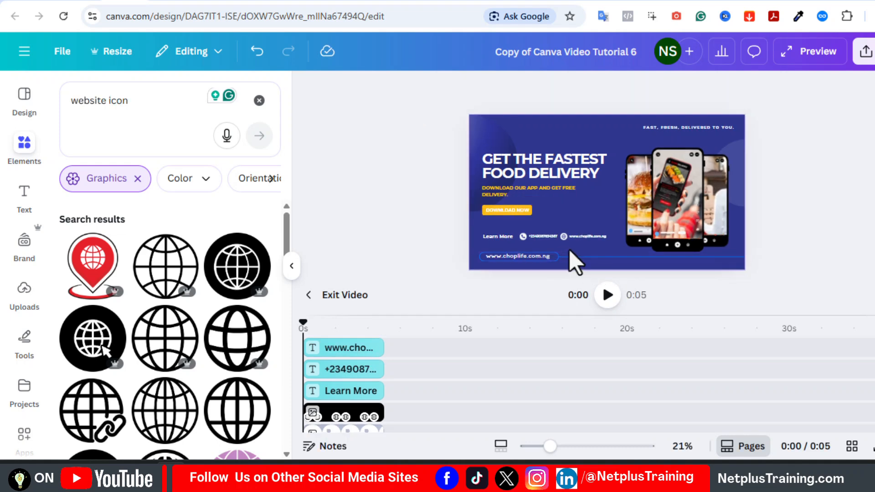
{"action": "left_click_drag", "start_coordinate": [569, 250], "coordinate": [477, 264]}
{"action": "key", "text": "Delete"}
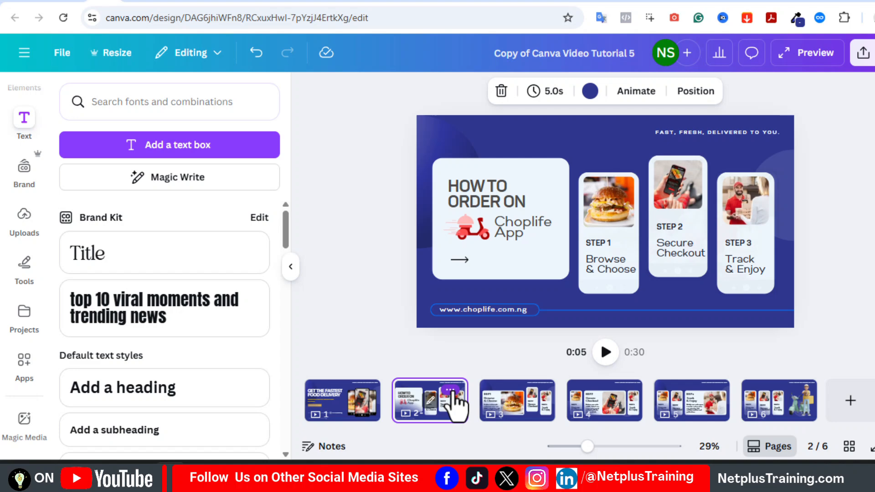
Duplicate the page 2 "How to order on" slide and move the copy to the end as page 7.
{"action": "left_click", "coordinate": [451, 391]}
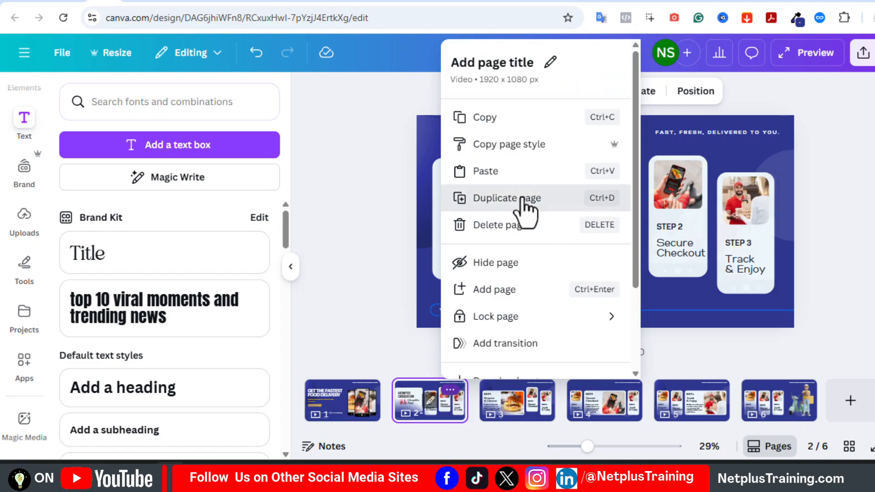
{"action": "left_click", "coordinate": [507, 198]}
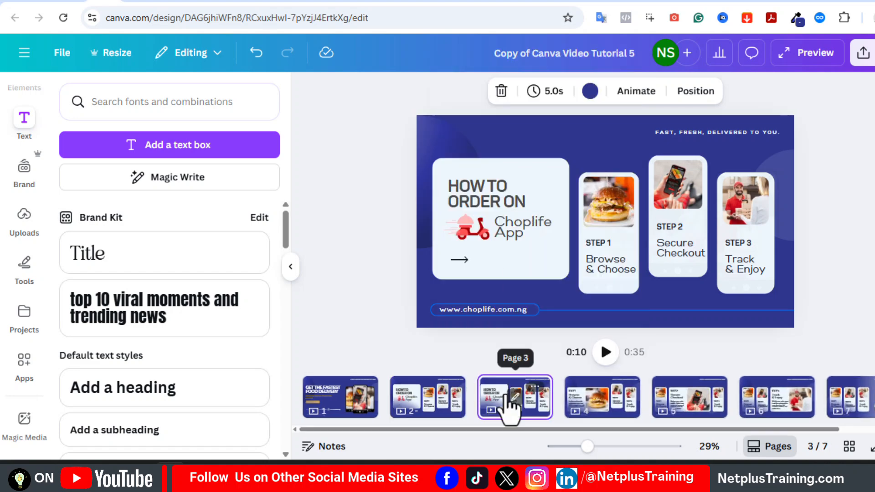
{"action": "left_click_drag", "start_coordinate": [509, 405], "coordinate": [826, 388]}
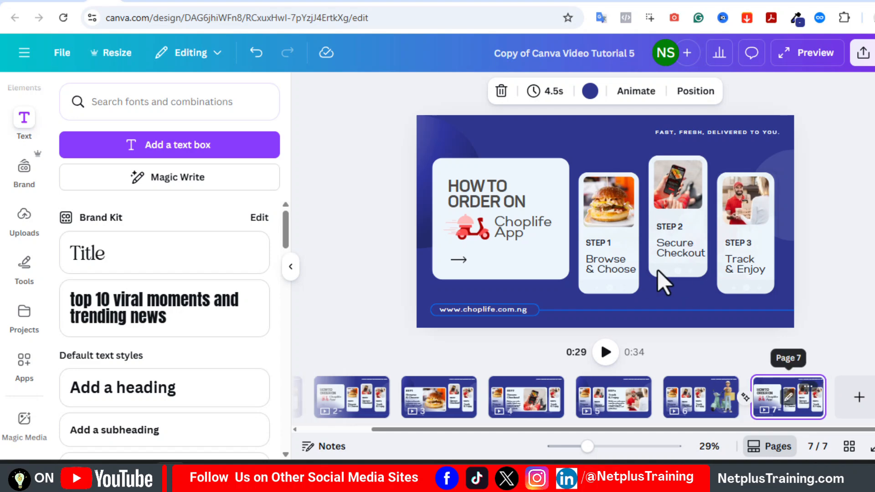
On page 7, ungroup the Step 1 card, set its hidden burger phone mockup's transparency to 100, and regroup all its layers.
{"action": "left_click", "coordinate": [631, 281]}
{"action": "left_click", "coordinate": [788, 397]}
{"action": "left_click", "coordinate": [868, 93]}
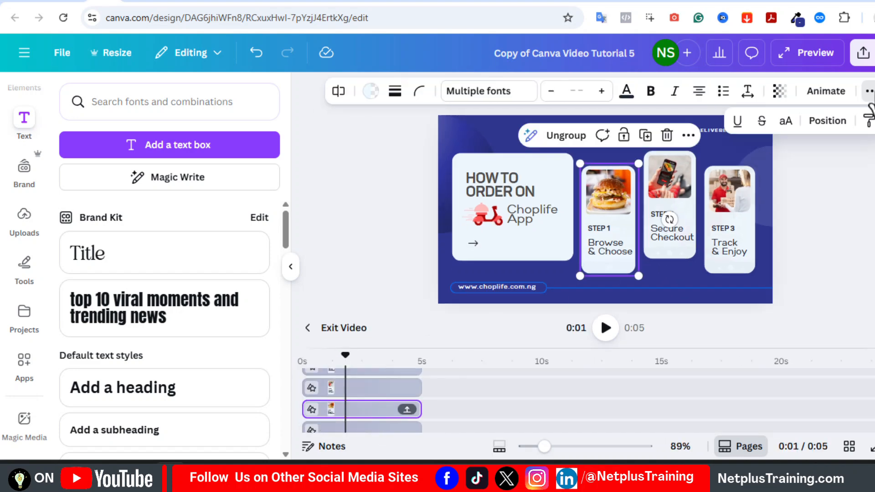
{"action": "left_click", "coordinate": [827, 120]}
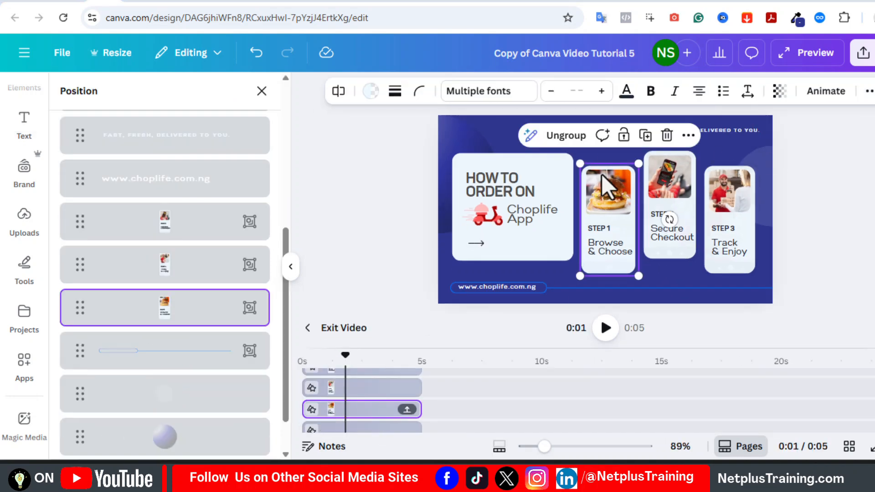
{"action": "left_click", "coordinate": [569, 139]}
{"action": "left_click", "coordinate": [161, 321]}
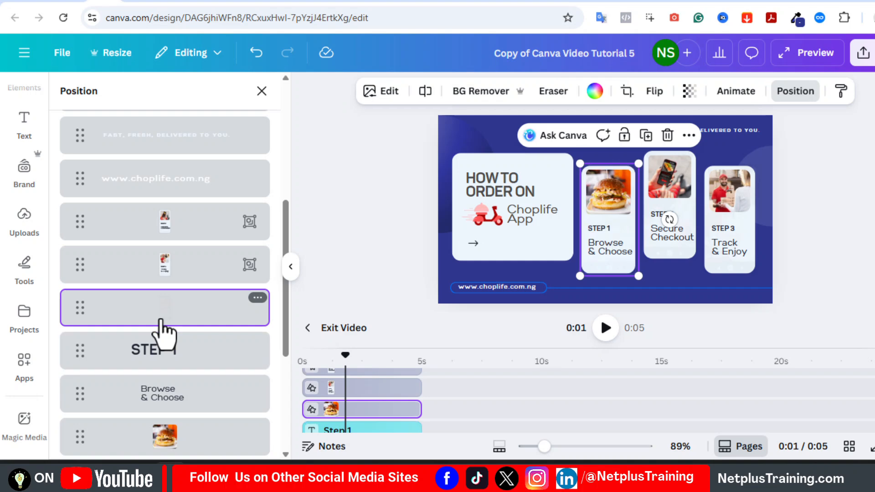
{"action": "left_click", "coordinate": [689, 90]}
{"action": "left_click_drag", "start_coordinate": [664, 147], "coordinate": [767, 158]}
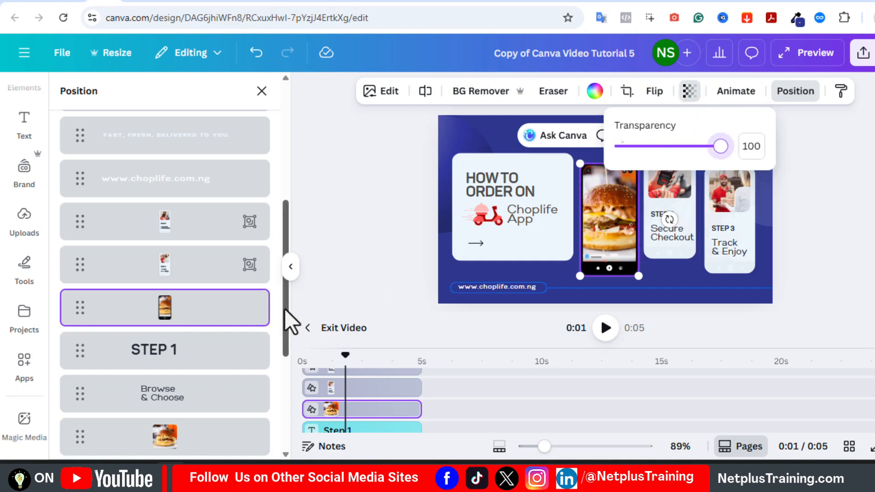
{"action": "left_click_drag", "start_coordinate": [285, 311], "coordinate": [286, 334]}
{"action": "left_click", "coordinate": [205, 421], "text": "shift"}
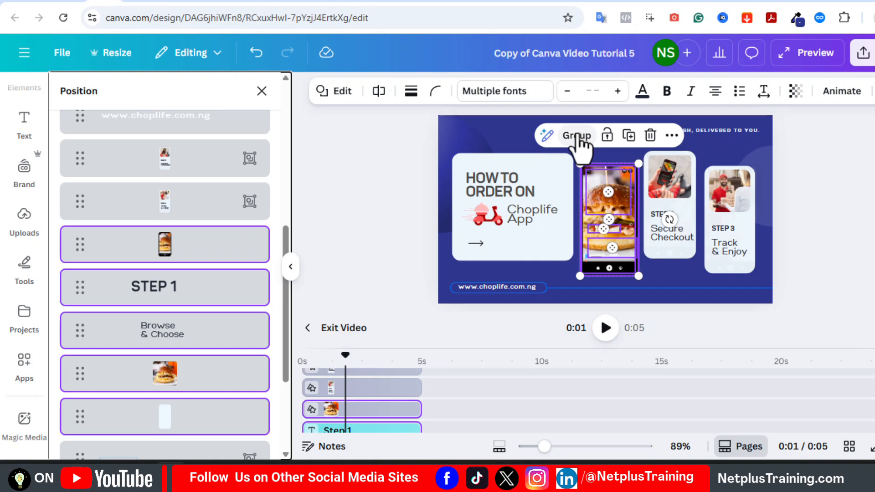
{"action": "left_click", "coordinate": [577, 136]}
Ungroup the Step 3 card, set its hidden delivery phone mockup's transparency to 100, and regroup its layers.
{"action": "left_click", "coordinate": [240, 210]}
{"action": "left_click", "coordinate": [684, 135]}
{"action": "left_click", "coordinate": [228, 203]}
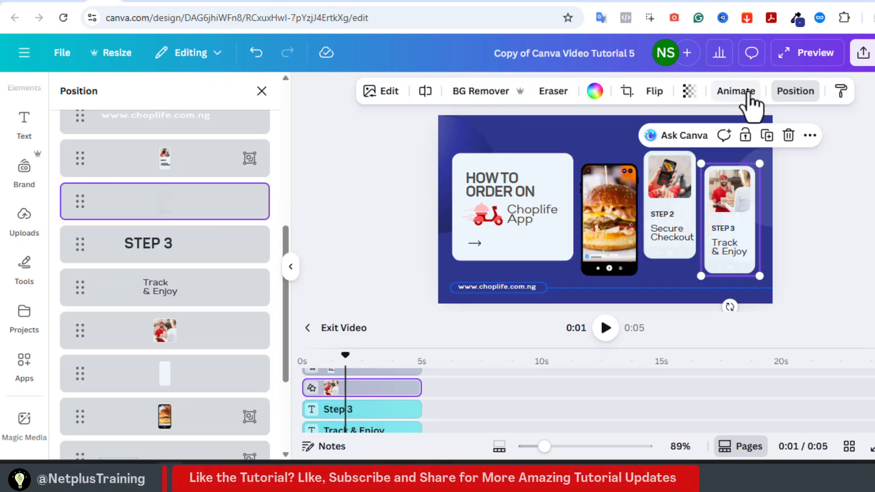
{"action": "left_click", "coordinate": [689, 91]}
{"action": "left_click_drag", "start_coordinate": [624, 148], "coordinate": [730, 149]}
{"action": "left_click", "coordinate": [196, 378], "text": "shift"}
{"action": "left_click", "coordinate": [696, 136]}
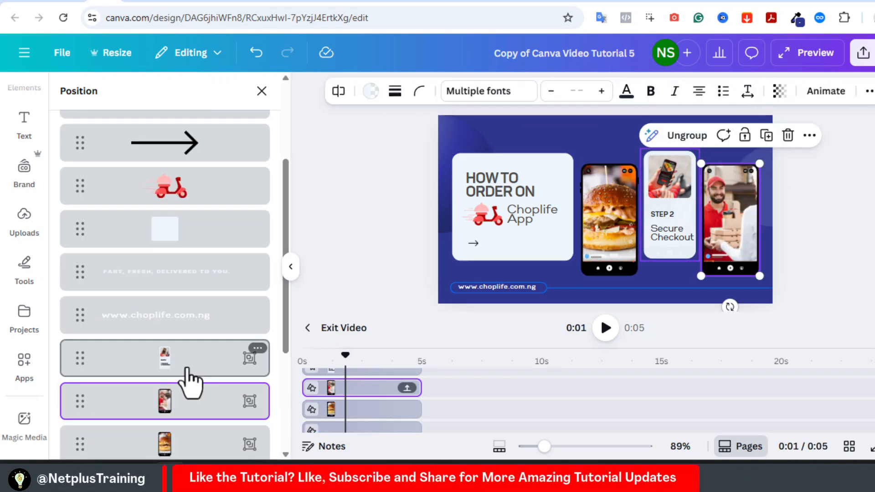
Ungroup the Step 2 card, set its hidden checkout phone mockup's transparency to 100, and regroup its layers.
{"action": "left_click", "coordinate": [188, 369]}
{"action": "left_click", "coordinate": [623, 289]}
{"action": "left_click", "coordinate": [689, 90]}
{"action": "left_click_drag", "start_coordinate": [623, 148], "coordinate": [729, 148]}
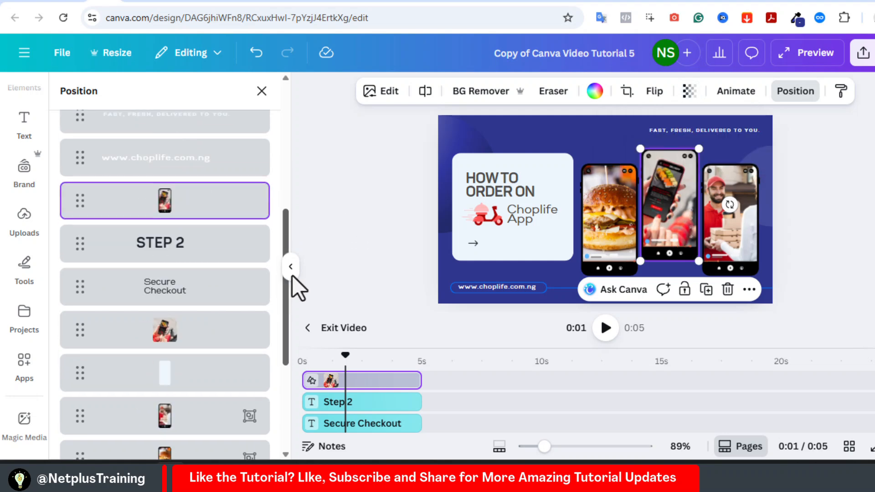
{"action": "left_click", "coordinate": [196, 373], "text": "shift"}
{"action": "left_click", "coordinate": [636, 290]}
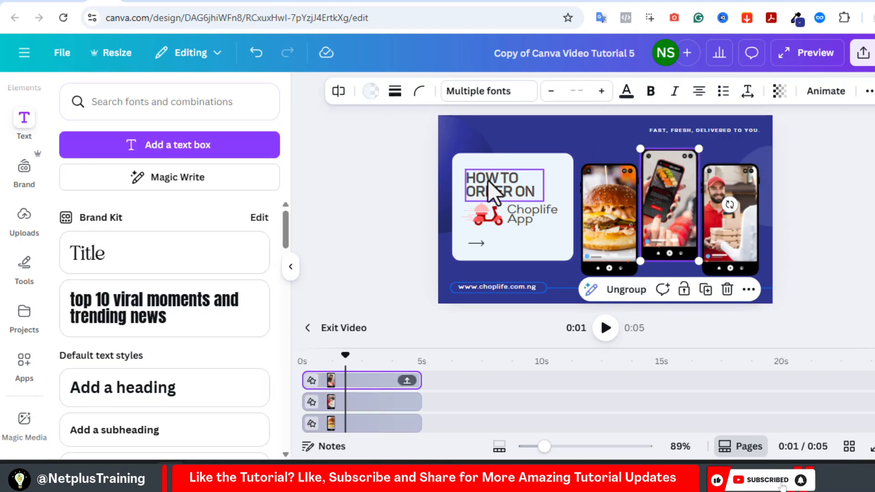
Change the page 7 headline to "BON APPÉTIT!" and delete the arrow on the same card.
{"action": "left_click", "coordinate": [488, 180]}
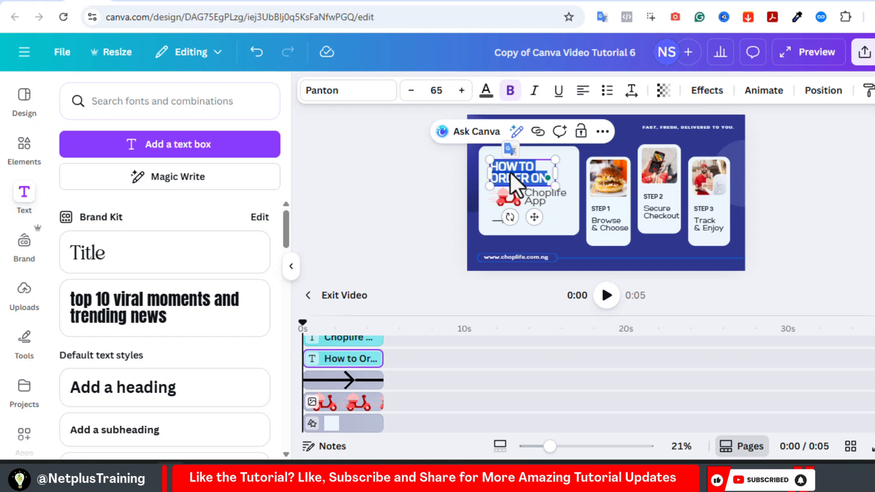
{"action": "type", "text": "BON APPÉTIT!"}
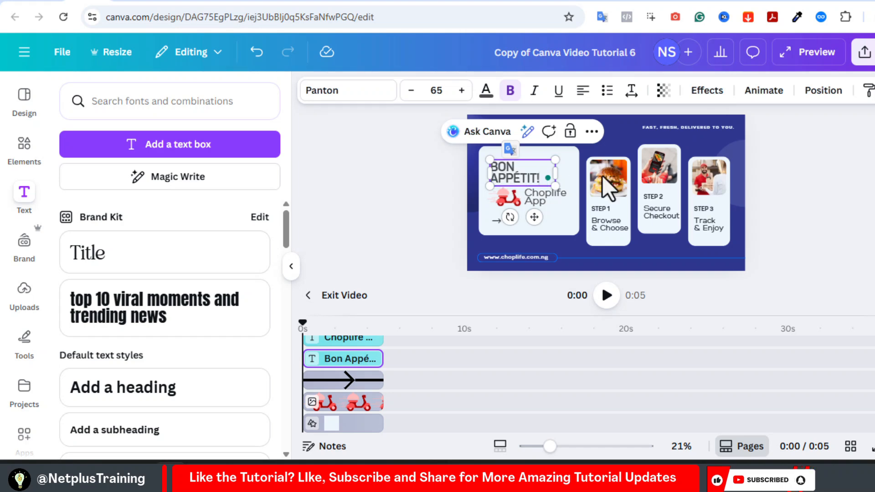
{"action": "left_click", "coordinate": [583, 224]}
{"action": "left_click", "coordinate": [500, 222]}
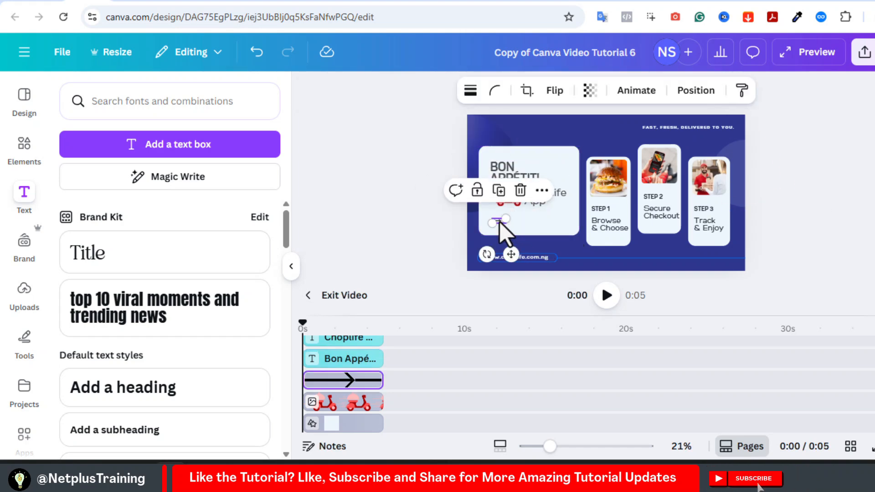
{"action": "key", "text": "Delete"}
Duplicate the Choplife App text, change the copy to "Happy Eating with ChopLife!" in small one-line text, and place it at the card's bottom.
{"action": "left_click", "coordinate": [544, 188]}
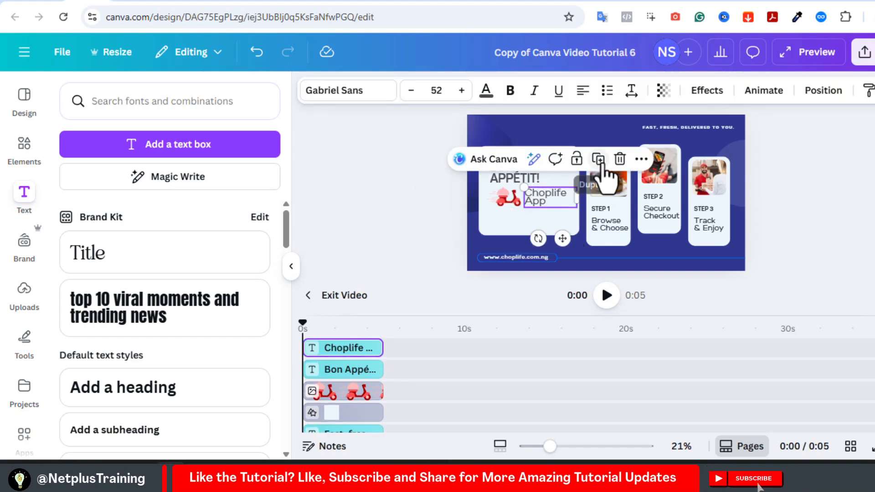
{"action": "left_click", "coordinate": [645, 158]}
{"action": "left_click_drag", "start_coordinate": [570, 201], "coordinate": [510, 230]}
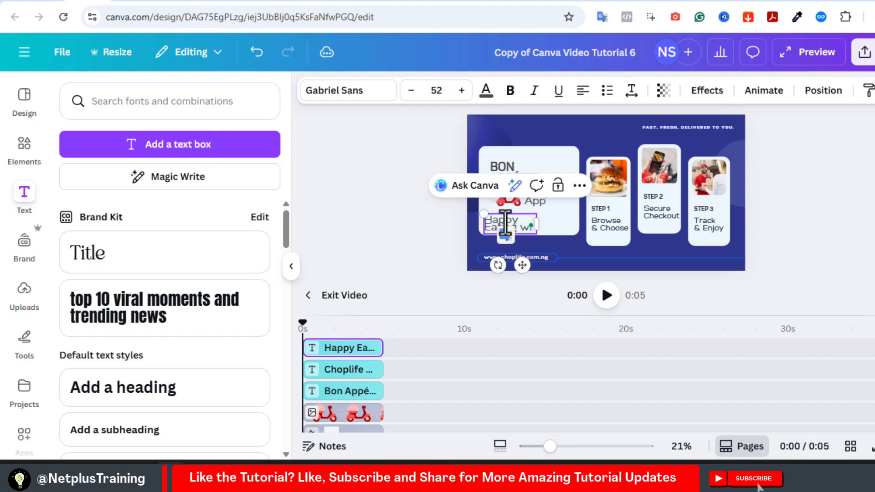
{"action": "left_click_drag", "start_coordinate": [538, 237], "coordinate": [567, 229]}
{"action": "left_click_drag", "start_coordinate": [455, 153], "coordinate": [769, 191]}
{"action": "left_click", "coordinate": [769, 191]}
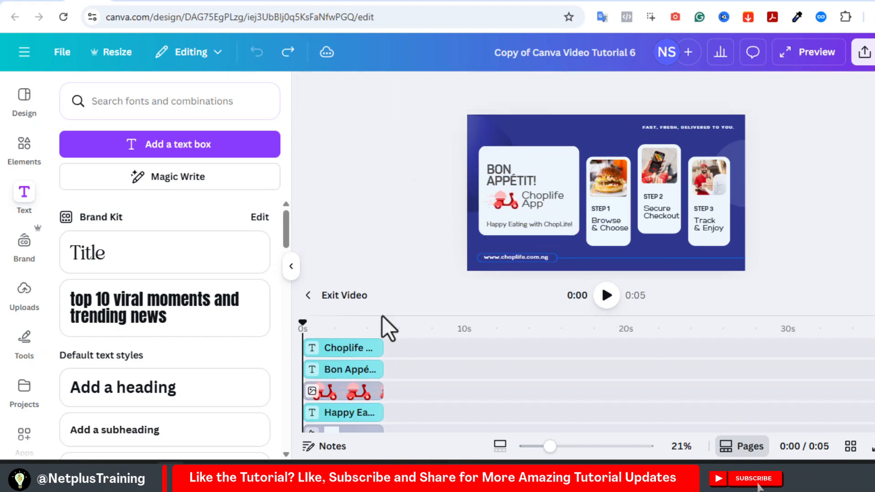
Open page 3 for editing and insert the downward-pointing banner shape from the Banners shapes.
{"action": "left_click", "coordinate": [310, 296]}
{"action": "left_click", "coordinate": [517, 410]}
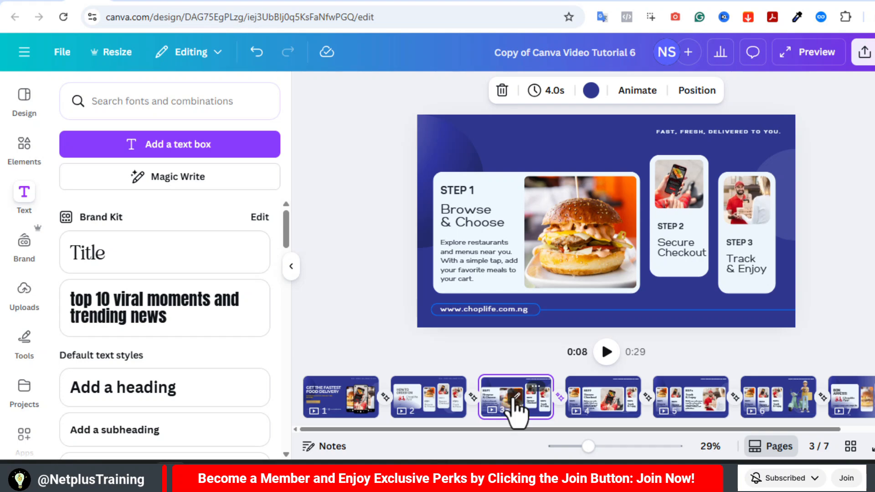
{"action": "left_click", "coordinate": [515, 399]}
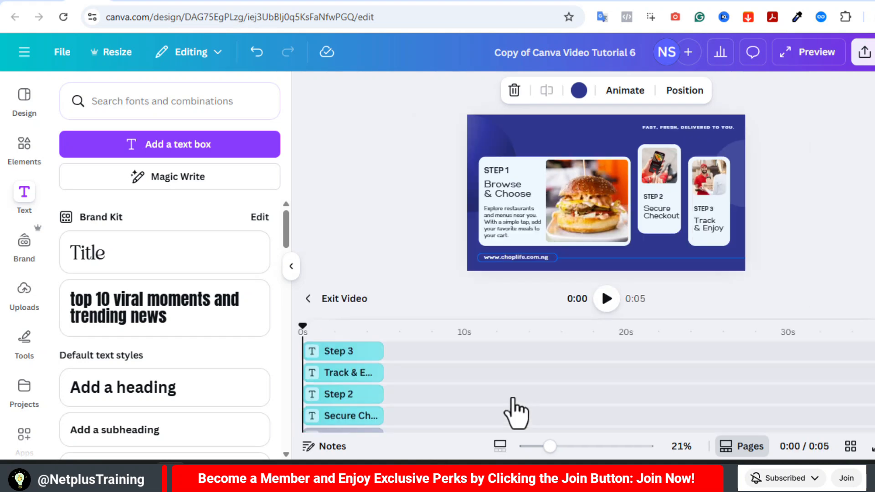
{"action": "left_click", "coordinate": [25, 155]}
{"action": "scroll", "coordinate": [182, 274], "scroll_direction": "down", "scroll_amount": 5}
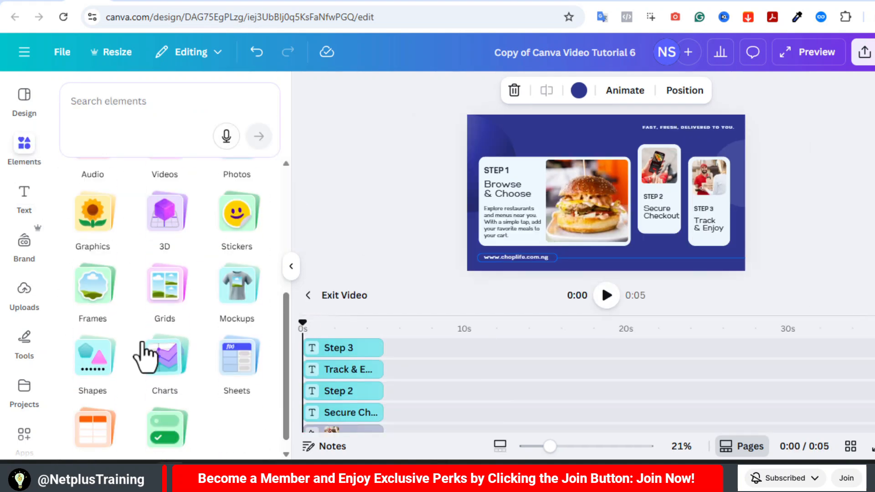
{"action": "left_click", "coordinate": [114, 358]}
{"action": "scroll", "coordinate": [287, 356], "scroll_direction": "down", "scroll_amount": 5}
{"action": "left_click", "coordinate": [255, 342]}
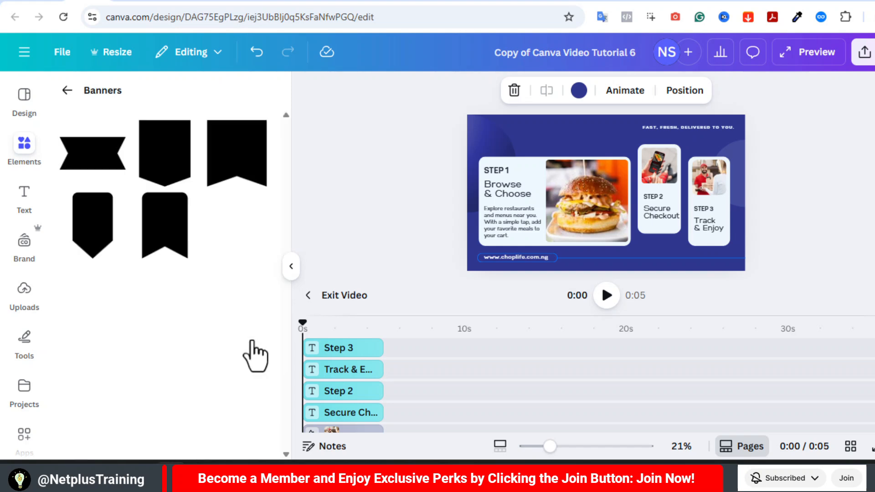
{"action": "left_click", "coordinate": [166, 178]}
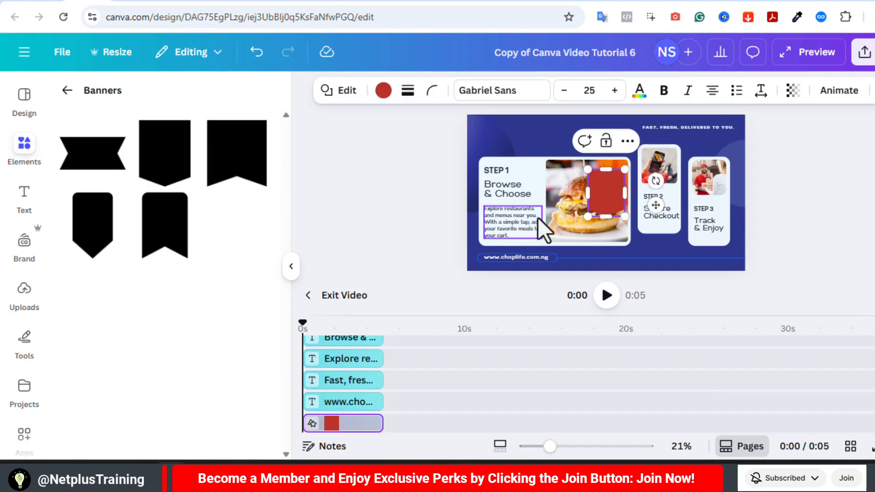
Lengthen the red banner, rotate it sideways so its point faces right, and stretch it across the page's upper-left corner.
{"action": "left_click_drag", "start_coordinate": [610, 213], "coordinate": [621, 254]}
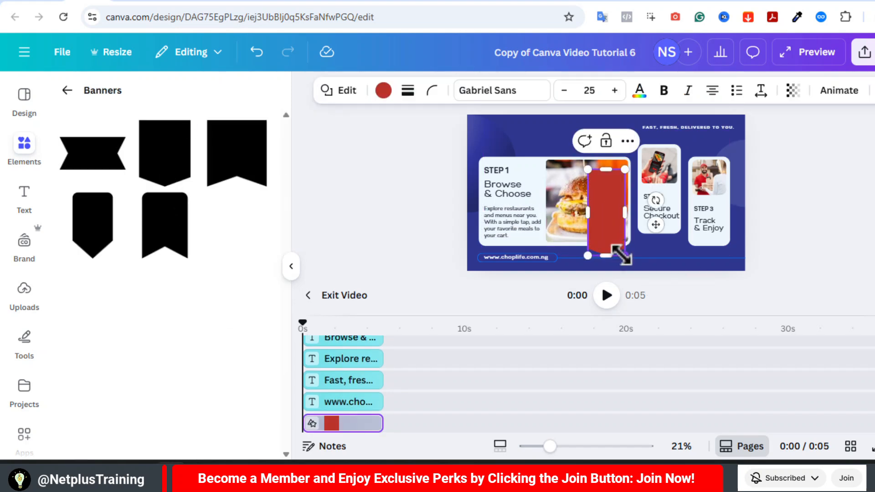
{"action": "left_click_drag", "start_coordinate": [657, 213], "coordinate": [669, 196]}
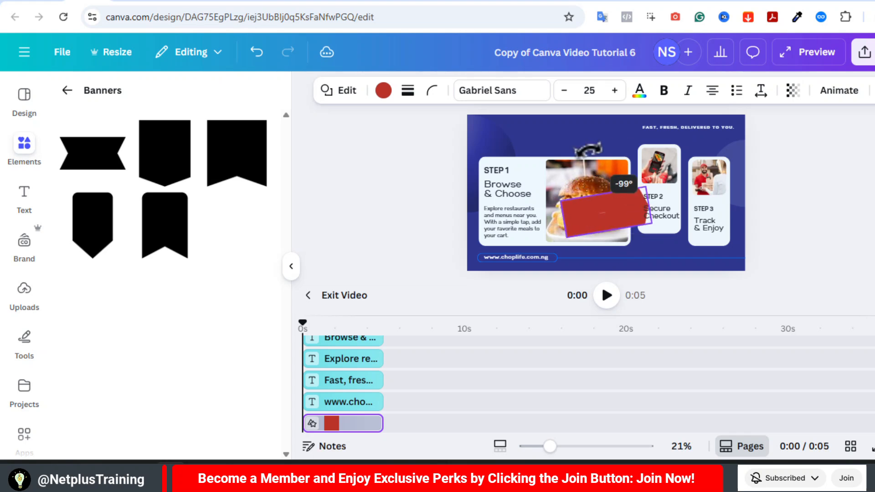
{"action": "left_click_drag", "start_coordinate": [611, 195], "coordinate": [565, 128]}
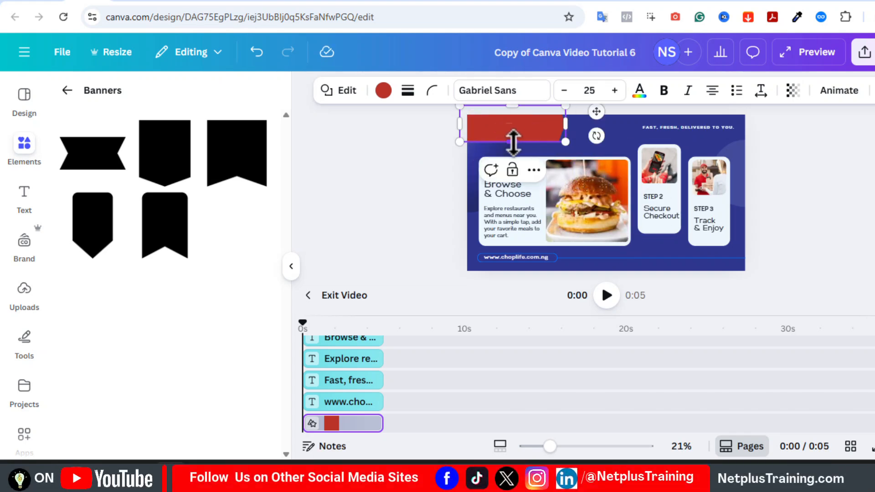
{"action": "left_click_drag", "start_coordinate": [459, 123], "coordinate": [431, 123]}
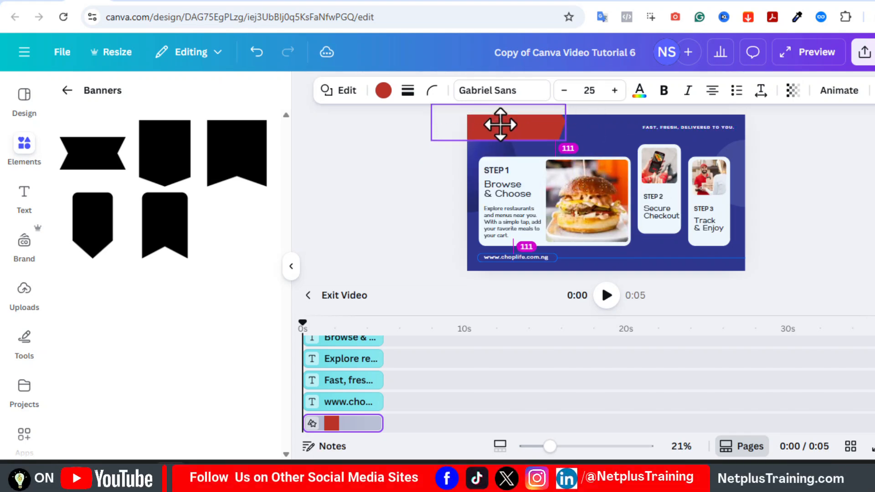
Recolour the corner banner to the pale blue-white of the cards and round its corners.
{"action": "left_click", "coordinate": [383, 91]}
{"action": "left_click", "coordinate": [165, 223]}
{"action": "left_click", "coordinate": [781, 182]}
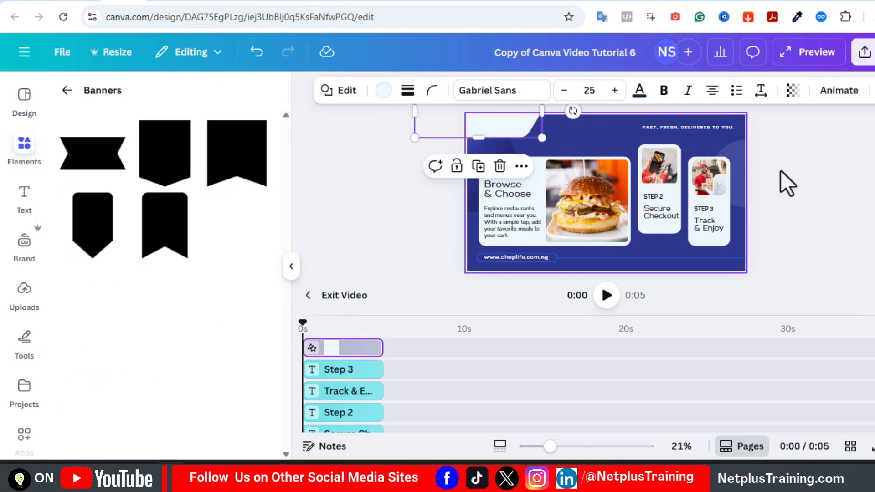
Copy the scooter logo and Choplife App text from page 2 onto page 3, and shrink them to fit inside the corner banner.
{"action": "left_click", "coordinate": [314, 297]}
{"action": "left_click", "coordinate": [434, 407]}
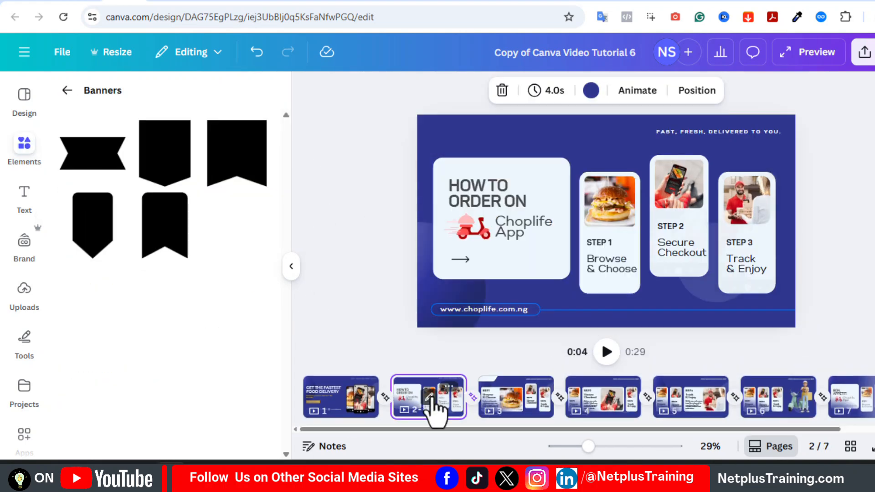
{"action": "left_click", "coordinate": [537, 208]}
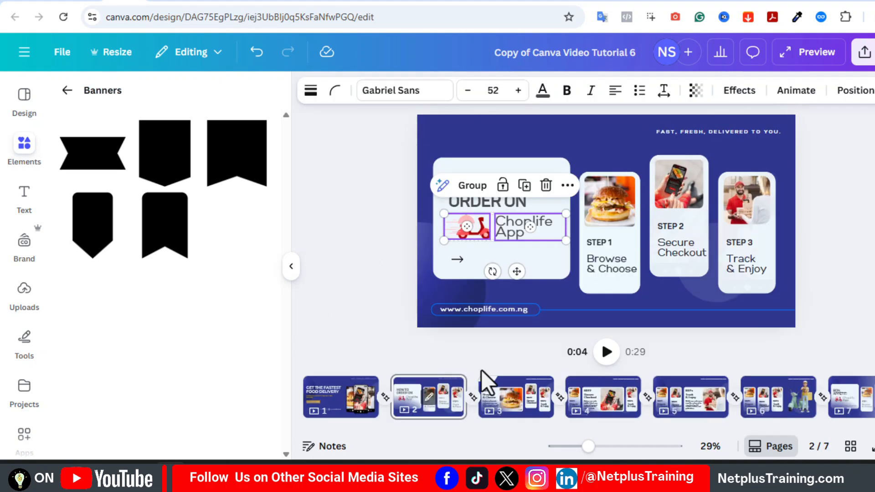
{"action": "double_click", "coordinate": [517, 416]}
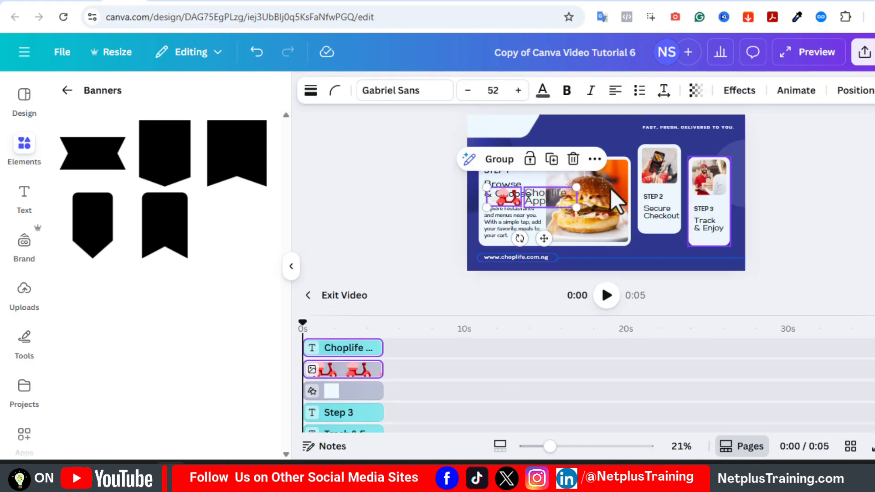
{"action": "left_click_drag", "start_coordinate": [560, 200], "coordinate": [550, 130]}
{"action": "left_click", "coordinate": [488, 127]}
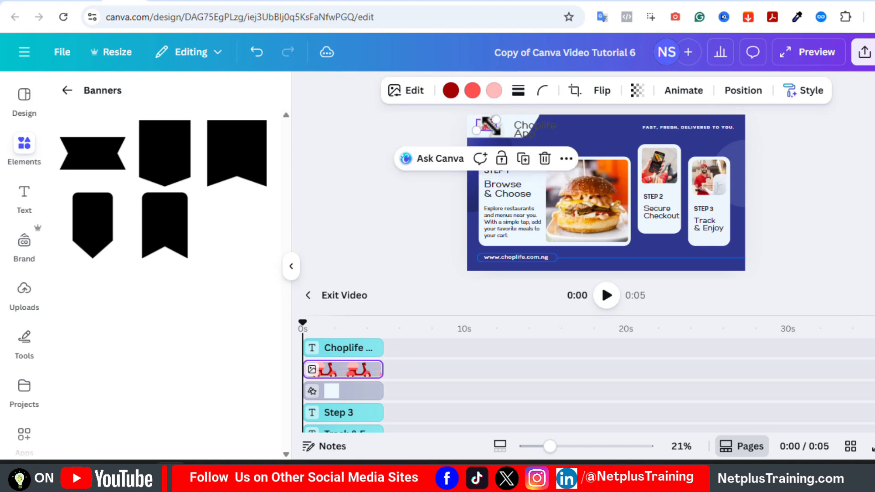
{"action": "left_click", "coordinate": [508, 126], "text": "shift"}
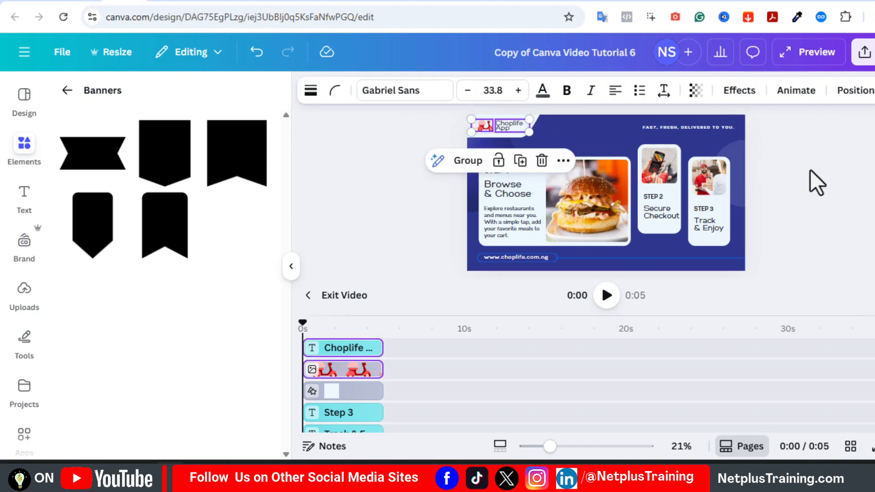
Copy the corner banner with its scooter logo and Choplife App text from page 3 onto pages 4, 5 and 6.
{"action": "left_click", "coordinate": [512, 111], "text": "shift"}
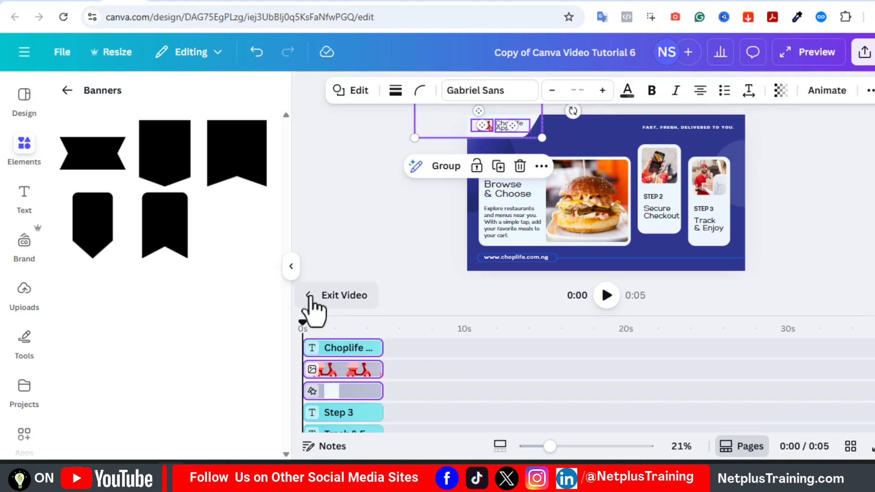
{"action": "left_click", "coordinate": [309, 297]}
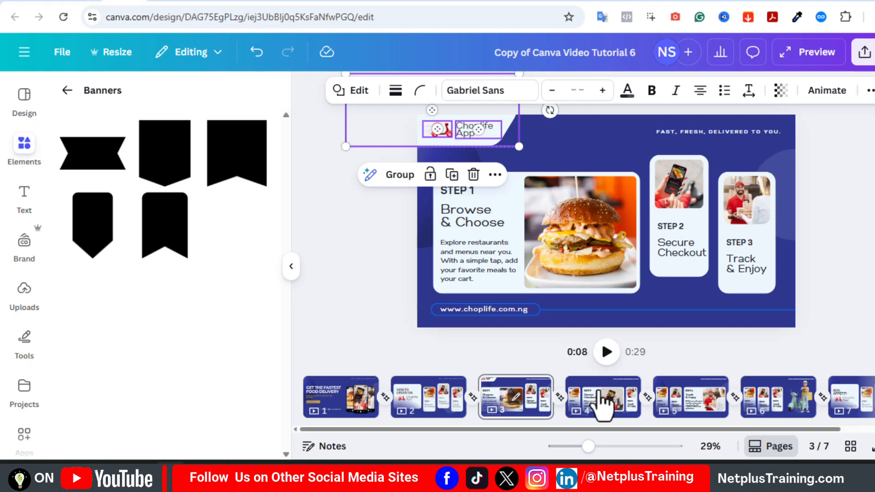
{"action": "left_click", "coordinate": [603, 405]}
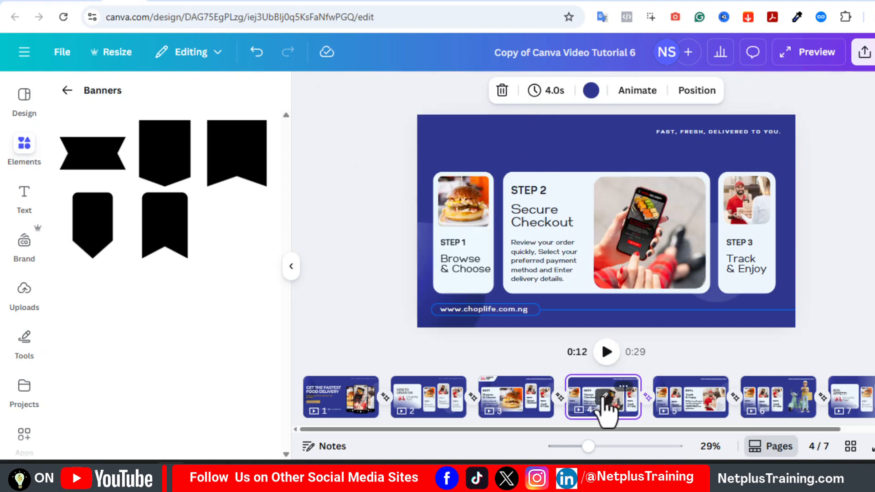
{"action": "left_click", "coordinate": [697, 413]}
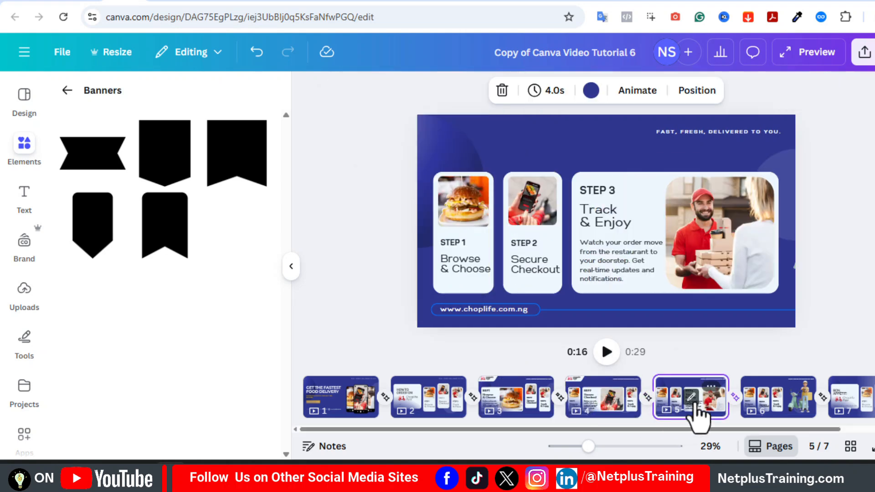
{"action": "left_click", "coordinate": [777, 412]}
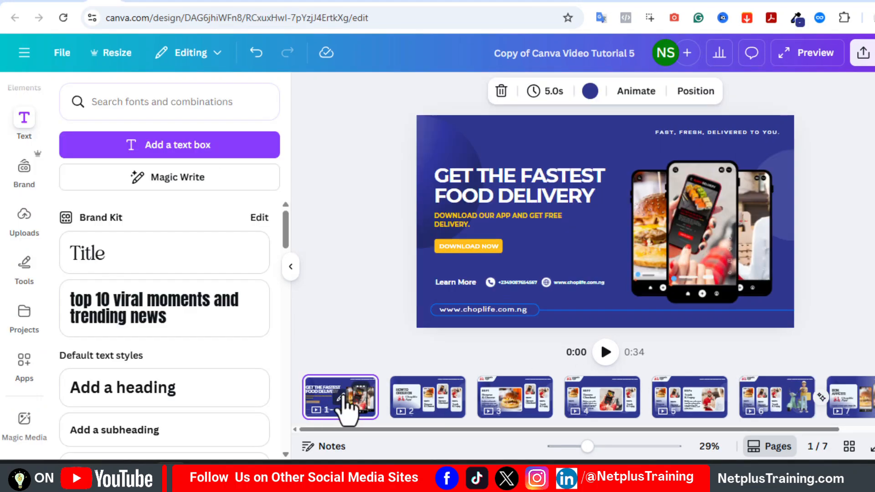
Look through pages 2 to 7 to check the layouts and corner logo banners.
{"action": "left_click", "coordinate": [426, 407]}
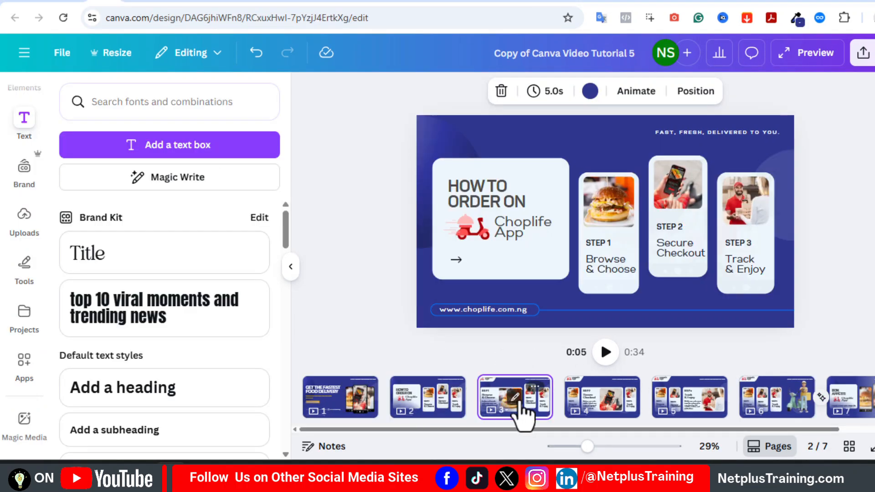
{"action": "left_click", "coordinate": [524, 412]}
{"action": "left_click", "coordinate": [615, 408]}
{"action": "left_click", "coordinate": [678, 413]}
{"action": "left_click", "coordinate": [765, 412]}
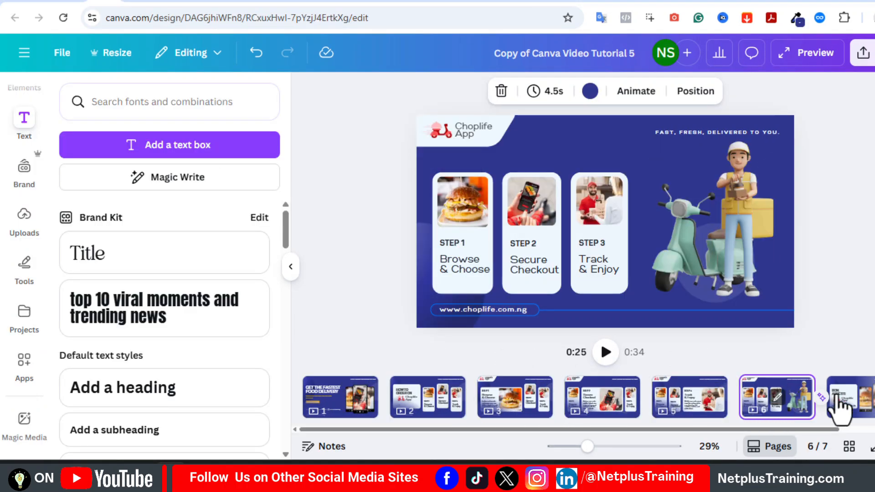
{"action": "left_click", "coordinate": [840, 403]}
Add a Match & Move transition after page 1, set its duration to 1 second, and apply it between all pages.
{"action": "left_click", "coordinate": [391, 408]}
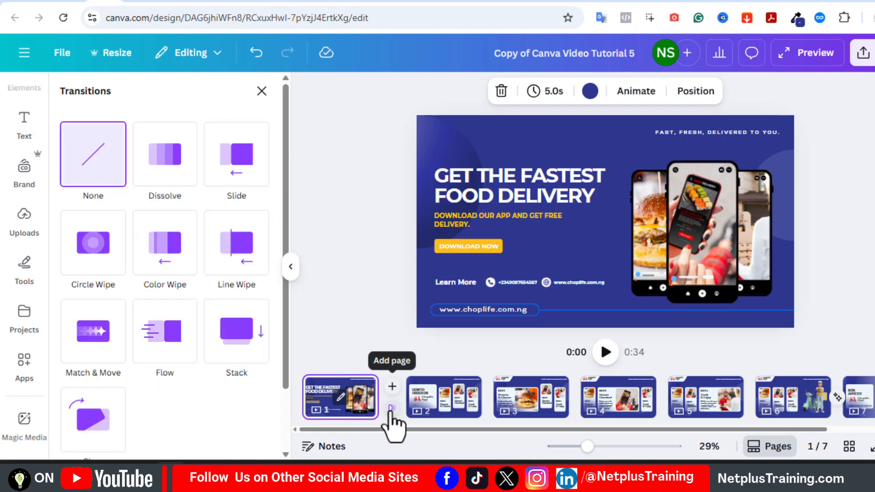
{"action": "left_click", "coordinate": [96, 351]}
{"action": "scroll", "coordinate": [289, 324], "scroll_direction": "down", "scroll_amount": 4}
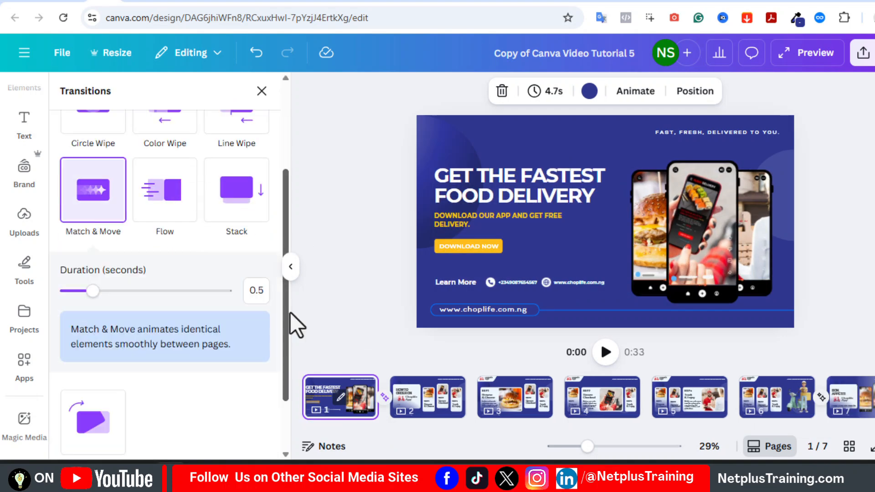
{"action": "left_click_drag", "start_coordinate": [92, 213], "coordinate": [126, 217]}
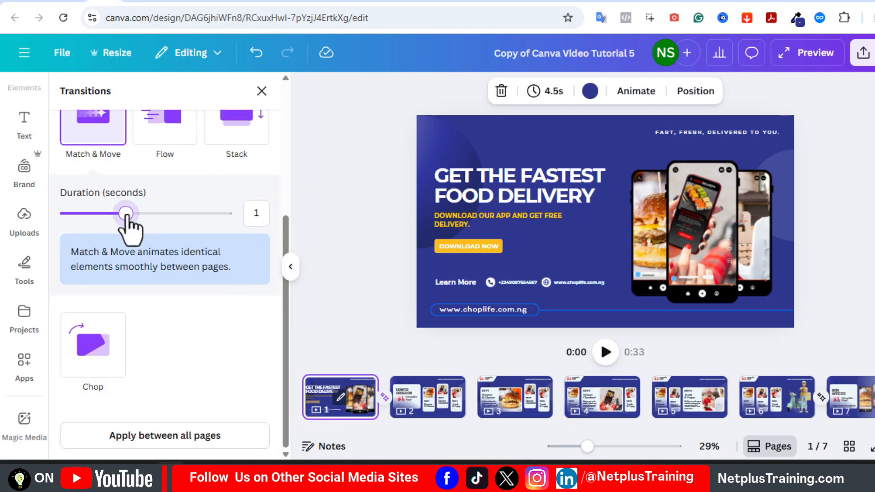
{"action": "left_click", "coordinate": [205, 435]}
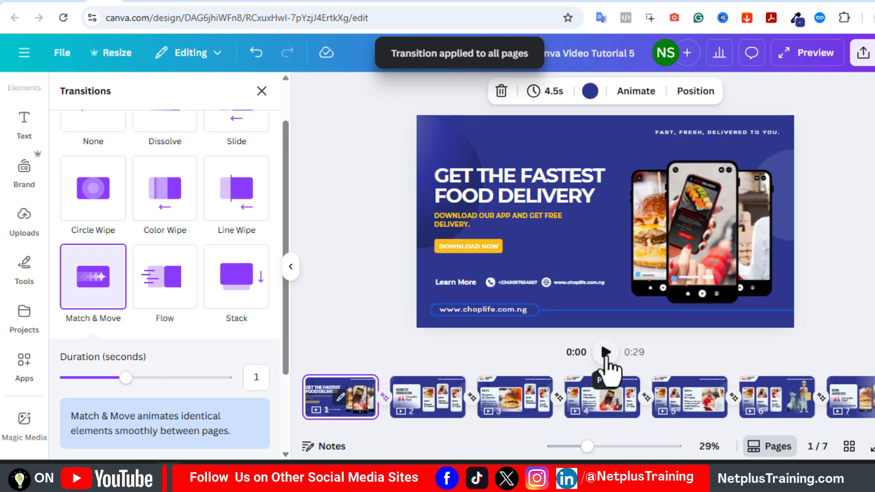
Play the video from the start, and replay it from page 2 to examine how the Step 1 card moves into page 3.
{"action": "left_click", "coordinate": [606, 353]}
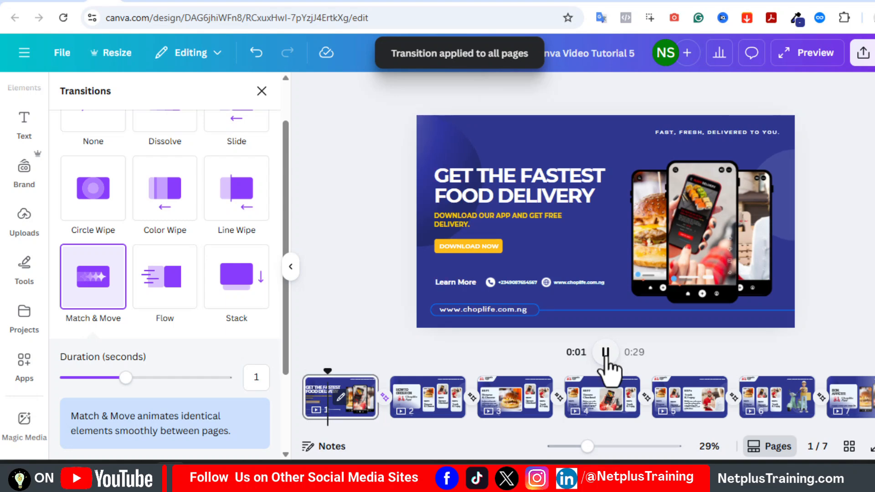
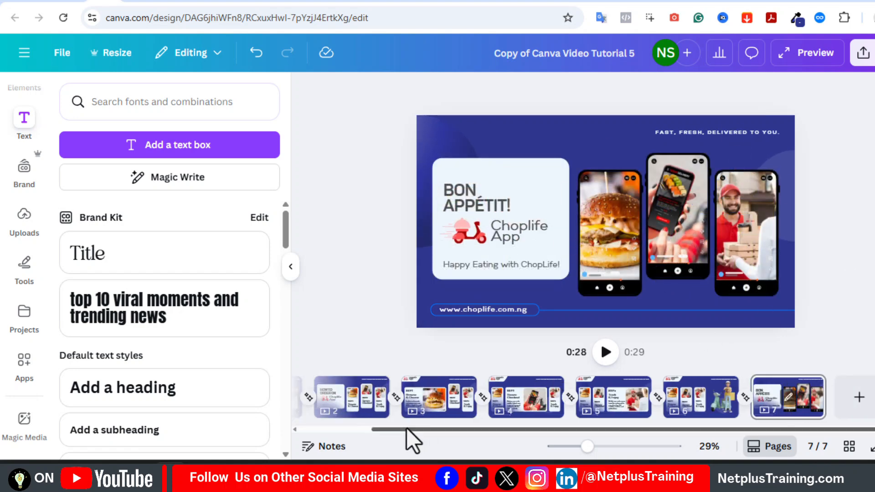
{"action": "left_click_drag", "start_coordinate": [373, 430], "coordinate": [336, 430]}
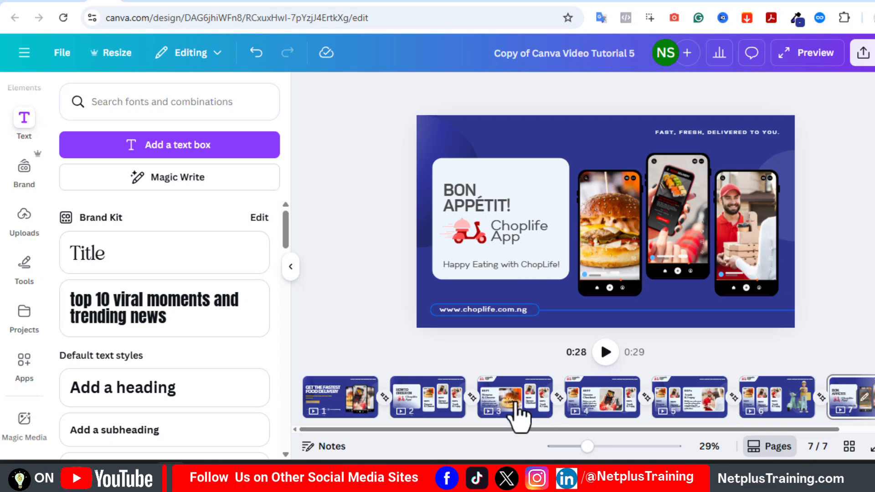
{"action": "left_click", "coordinate": [443, 396]}
{"action": "left_click", "coordinate": [441, 396]}
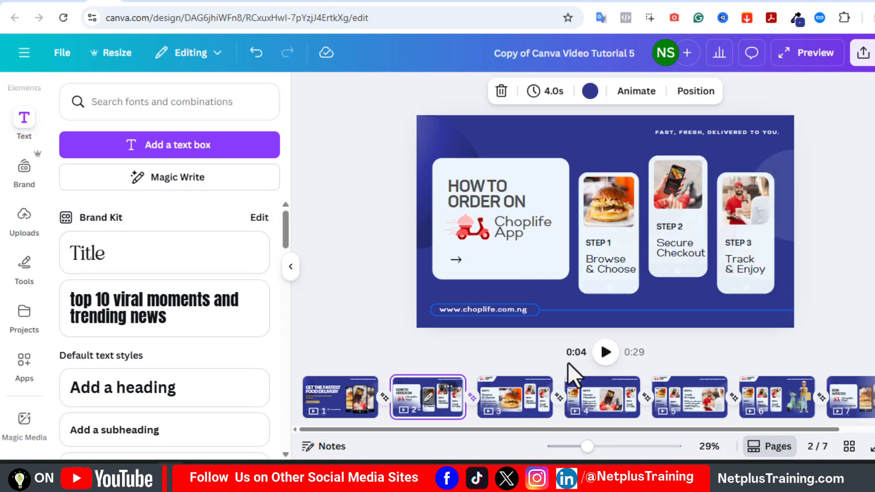
{"action": "left_click", "coordinate": [605, 352]}
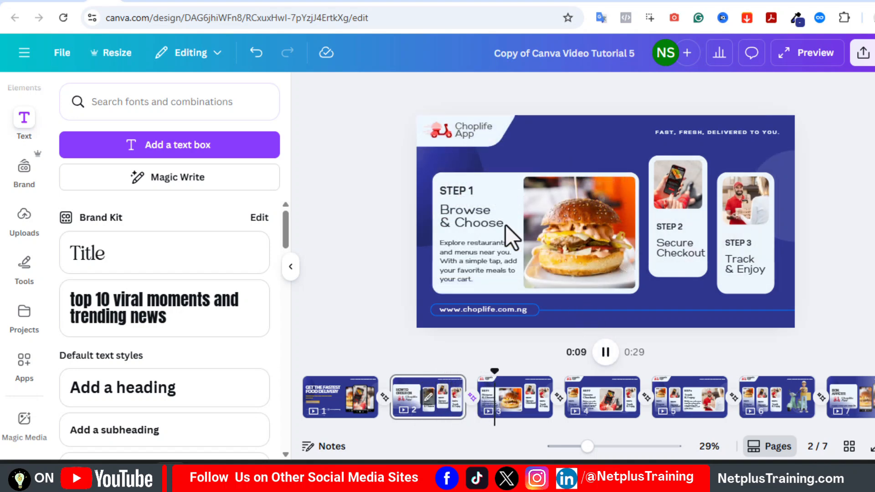
{"action": "left_click", "coordinate": [505, 226]}
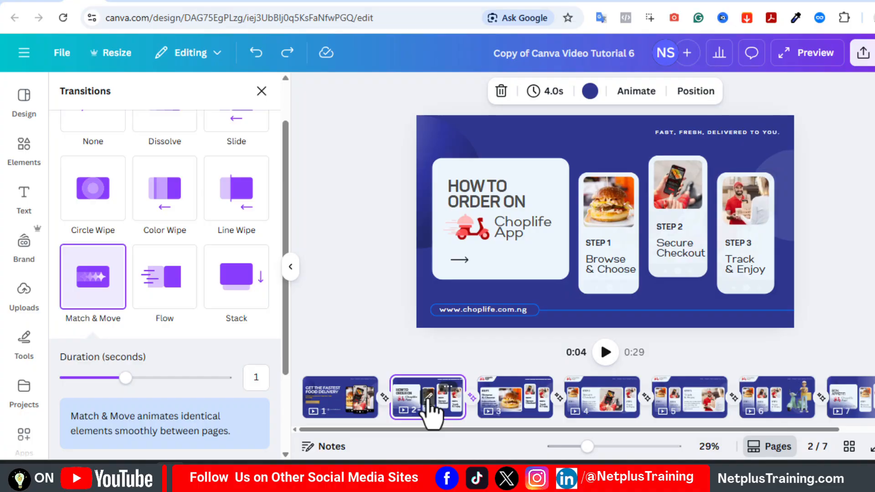
Compare the Step 1 card's grouping on page 2 with its separate picture, text and background elements on page 3 in Copy of Canva Video Tutorial 6.
{"action": "left_click", "coordinate": [430, 410]}
{"action": "left_click", "coordinate": [603, 219]}
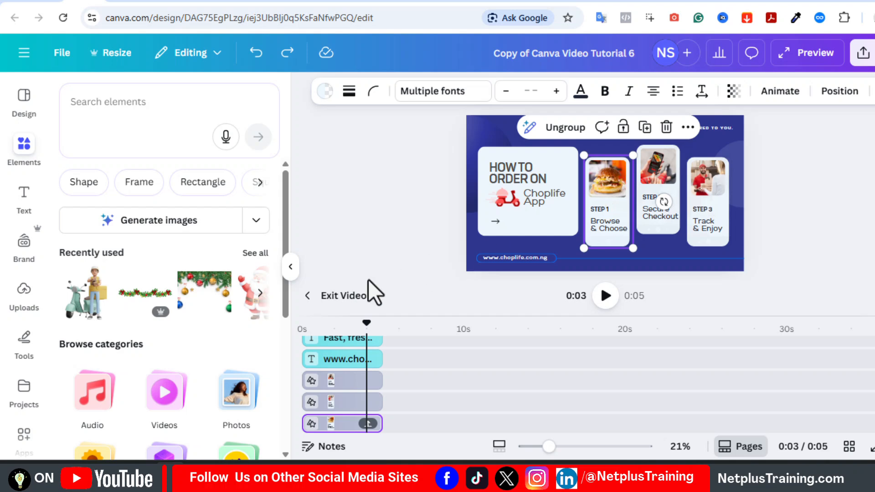
{"action": "left_click", "coordinate": [314, 295]}
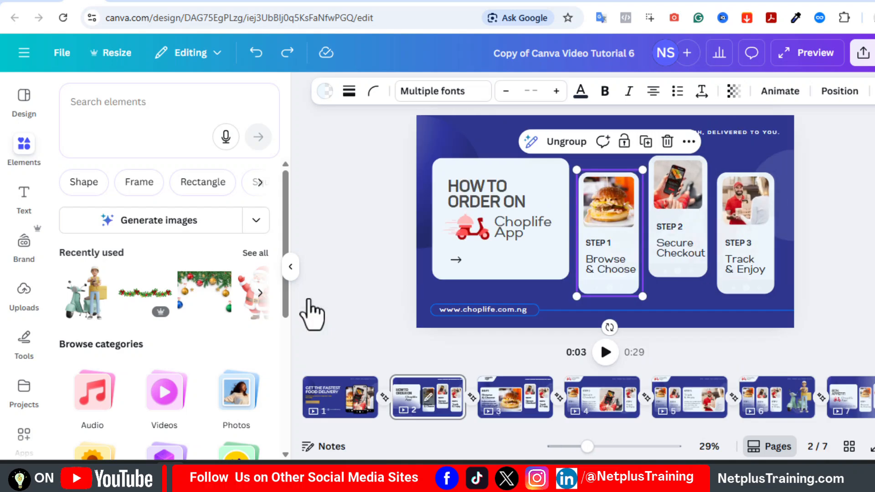
{"action": "left_click", "coordinate": [517, 405]}
{"action": "left_click", "coordinate": [559, 220]}
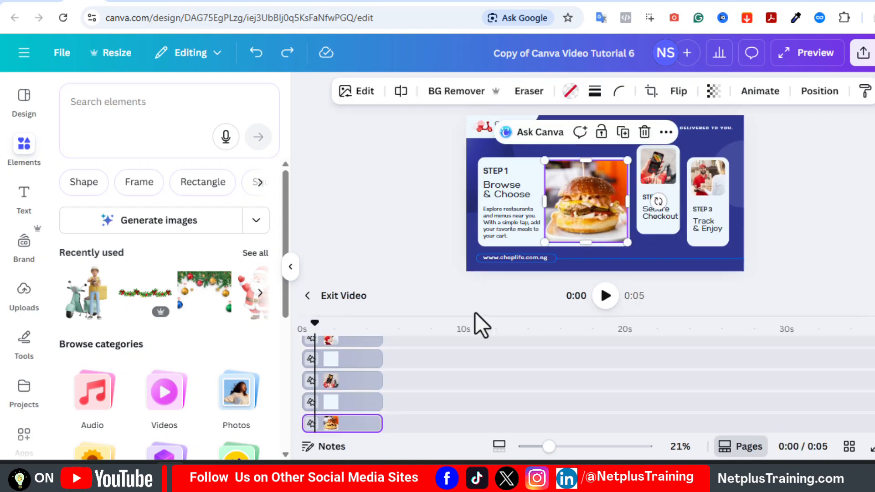
{"action": "left_click", "coordinate": [506, 215]}
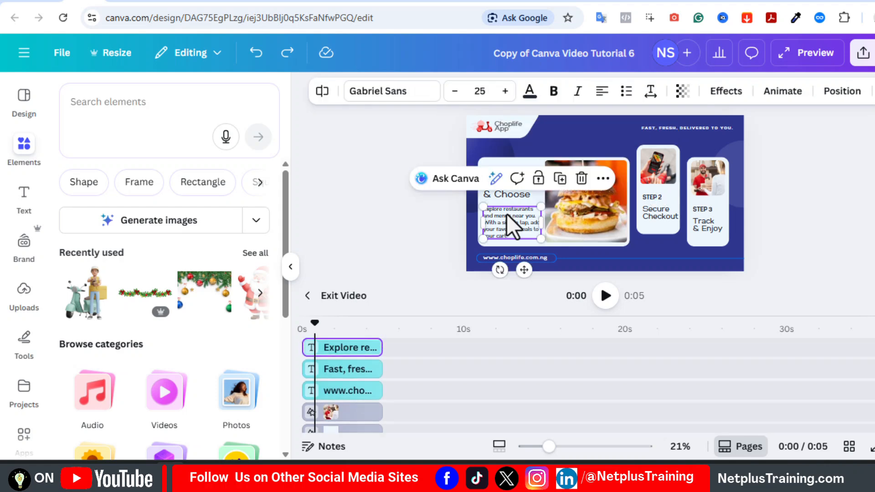
{"action": "left_click", "coordinate": [351, 375]}
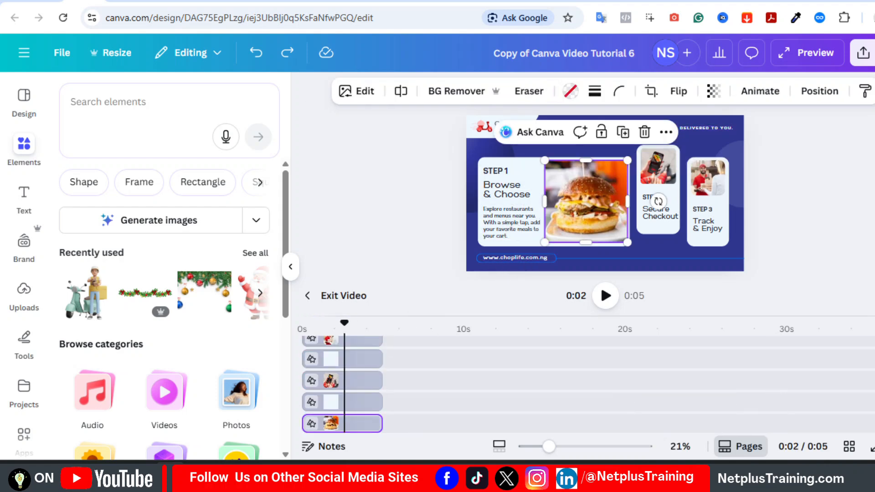
{"action": "scroll", "coordinate": [337, 410], "scroll_direction": "down", "scroll_amount": 1}
{"action": "left_click", "coordinate": [337, 418]}
{"action": "left_click", "coordinate": [309, 299]}
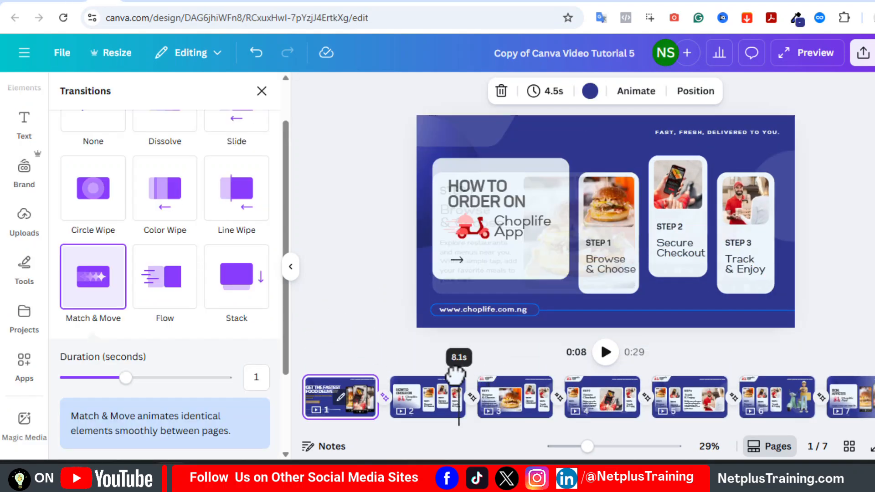
Replay the Match & Move transition between pages 2 and 3 in Copy of Canva Video Tutorial 5.
{"action": "left_click", "coordinate": [605, 358]}
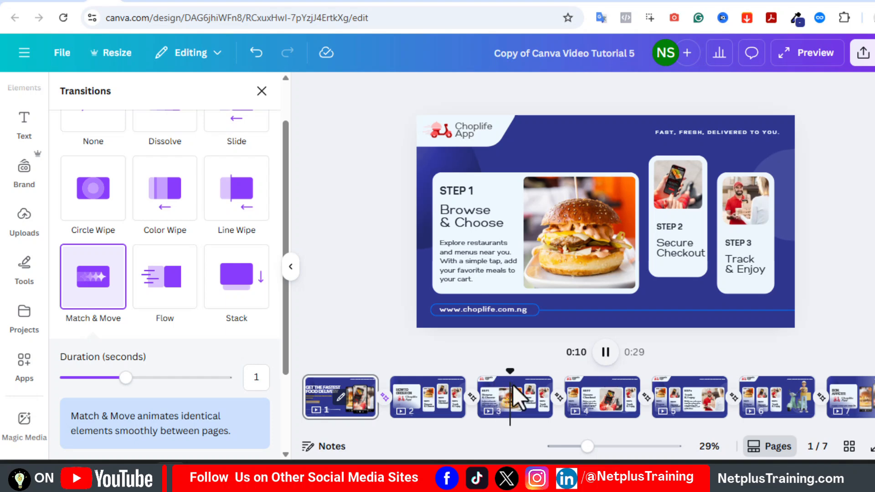
{"action": "left_click_drag", "start_coordinate": [527, 367], "coordinate": [455, 374]}
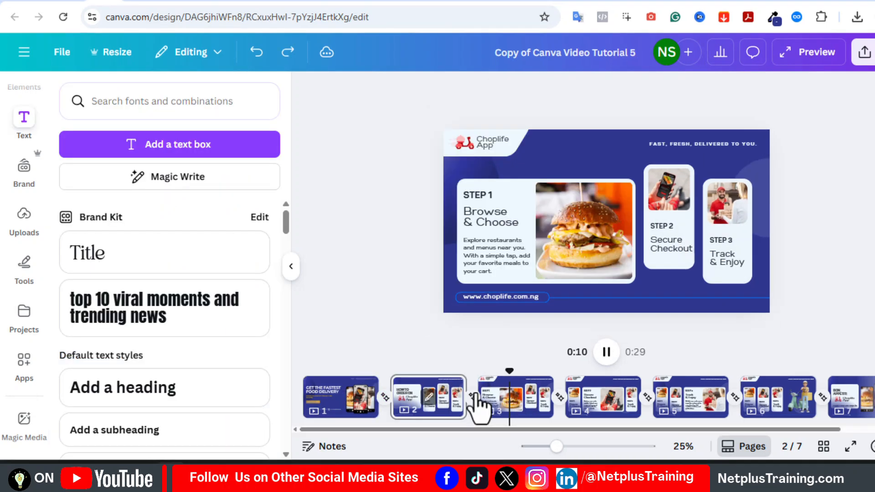
{"action": "key", "text": "space"}
On page 2, duplicate the grouped Step 1 card and align the copy exactly over the original.
{"action": "left_click", "coordinate": [430, 399]}
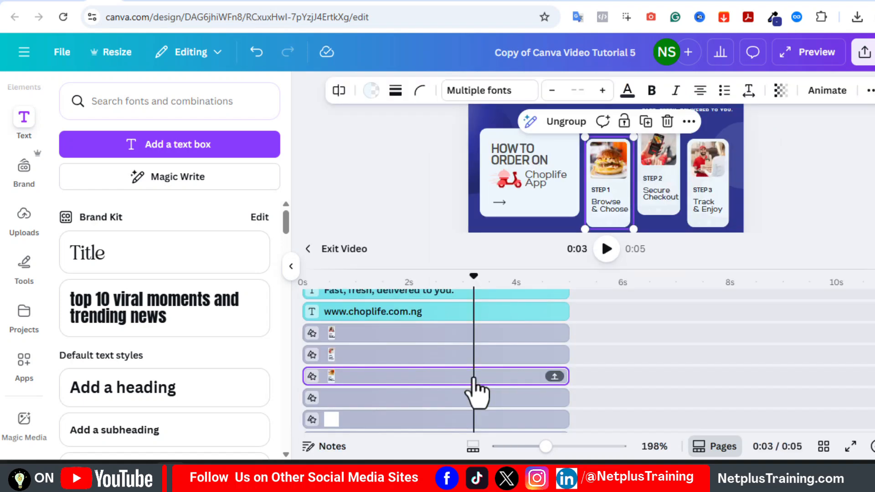
{"action": "left_click", "coordinate": [871, 90]}
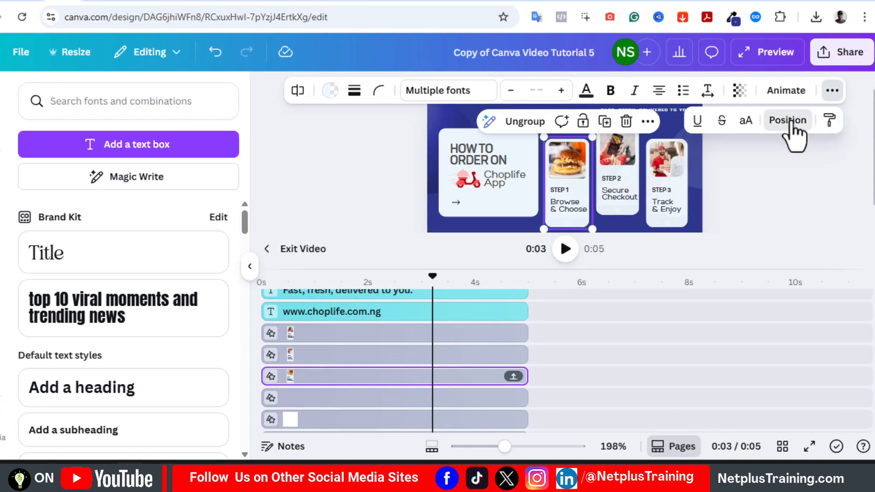
{"action": "left_click", "coordinate": [791, 124]}
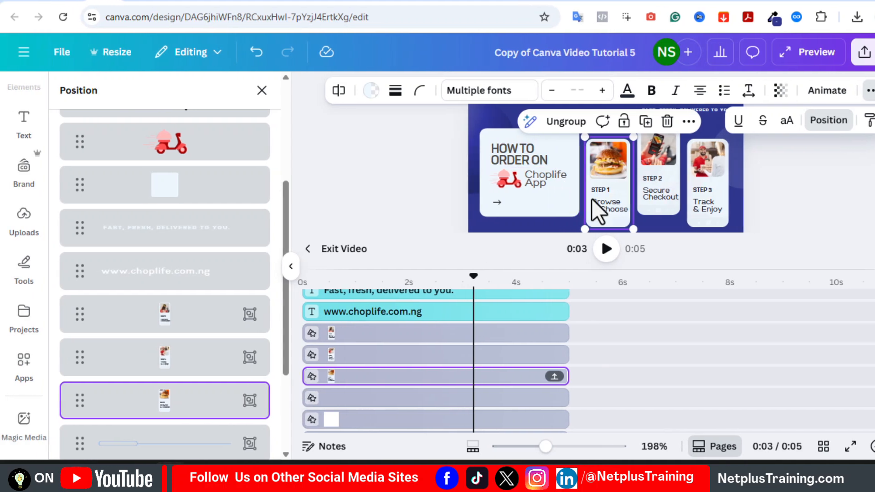
{"action": "key", "text": "ctrl+z"}
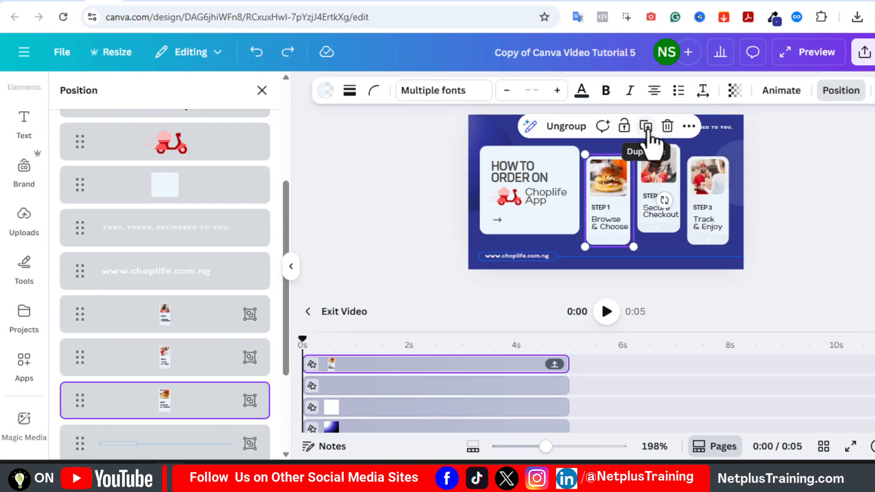
{"action": "left_click", "coordinate": [646, 126]}
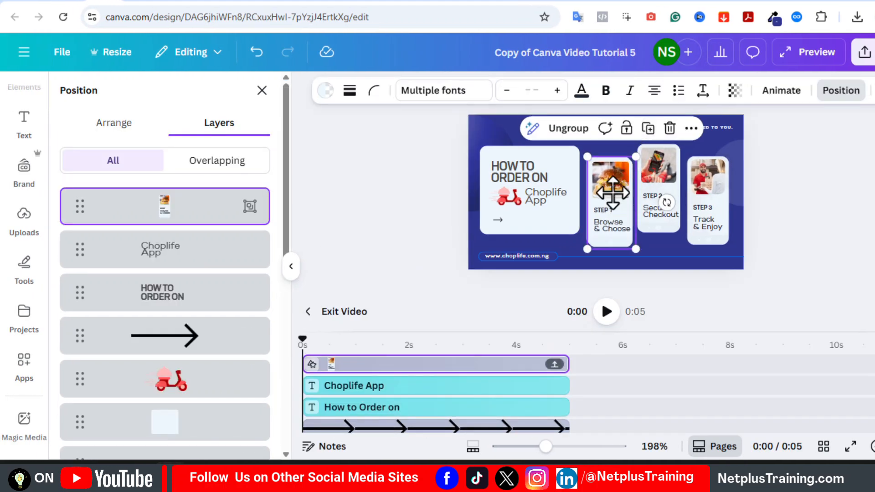
{"action": "left_click_drag", "start_coordinate": [615, 194], "coordinate": [614, 200]}
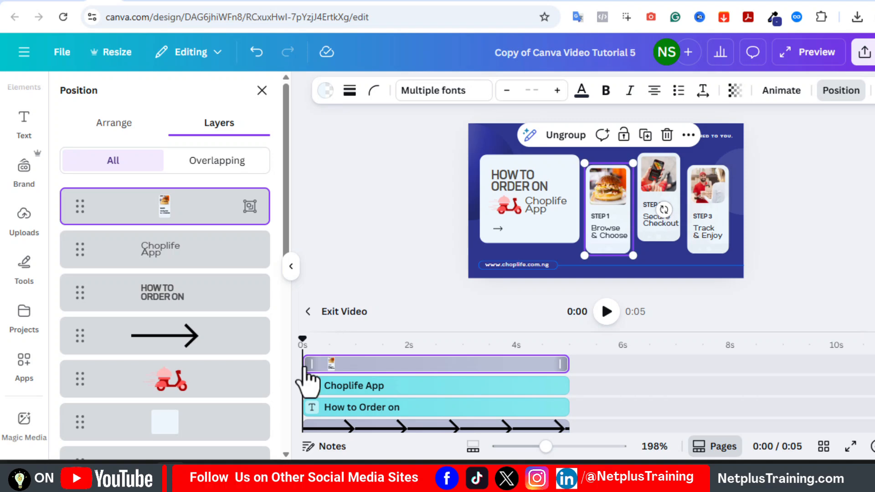
Trim the duplicate Step 1 card's start so it lasts 2.7s, and shorten the original to overlap it only briefly in the timeline.
{"action": "left_click_drag", "start_coordinate": [395, 358], "coordinate": [423, 360]}
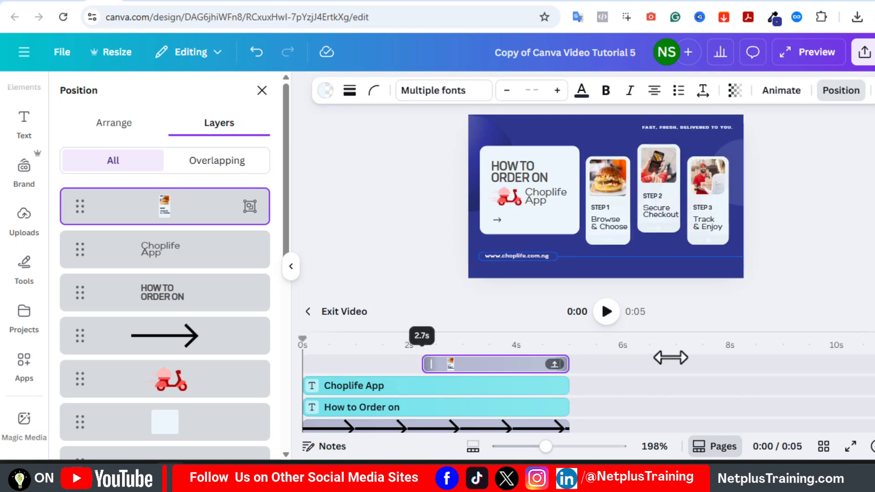
{"action": "scroll", "coordinate": [495, 402], "scroll_direction": "down", "scroll_amount": 4}
{"action": "left_click", "coordinate": [459, 397]}
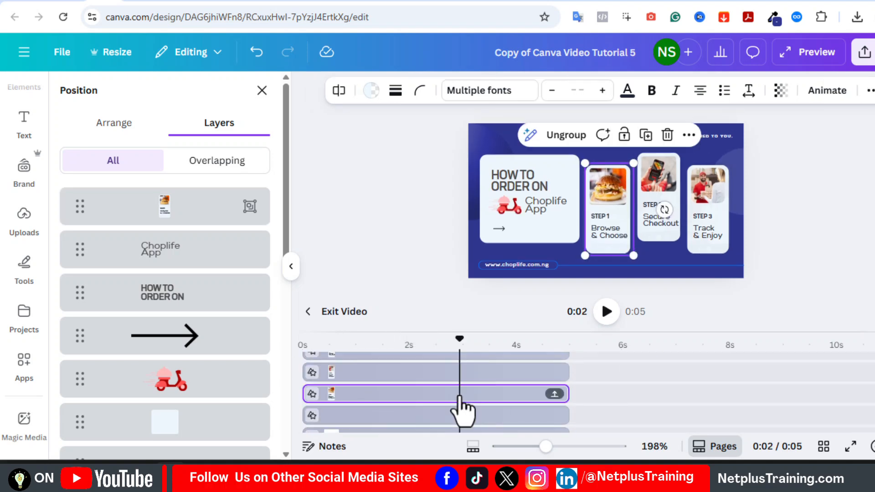
{"action": "left_click_drag", "start_coordinate": [566, 393], "coordinate": [457, 386]}
{"action": "scroll", "coordinate": [461, 382], "scroll_direction": "up", "scroll_amount": 4}
{"action": "left_click", "coordinate": [468, 366]}
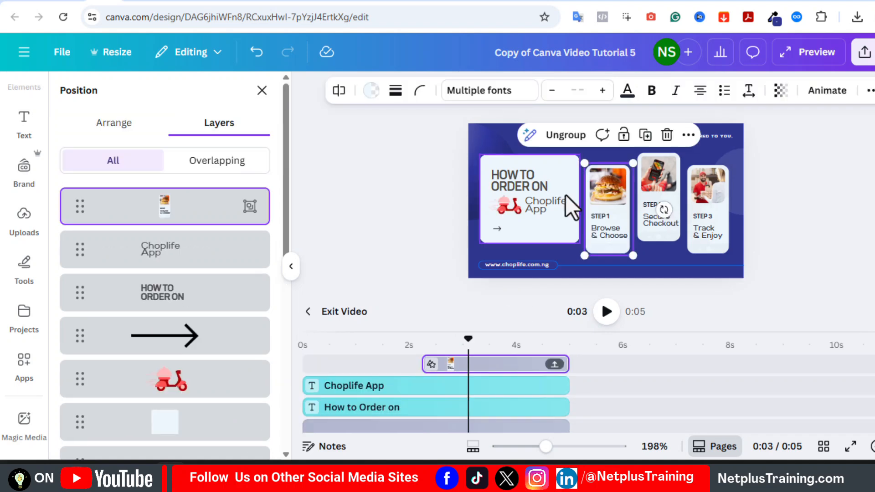
Ungroup the duplicate Step 1 card, delete its extra transparent photo layer, and play the video to check the transition.
{"action": "left_click", "coordinate": [567, 137]}
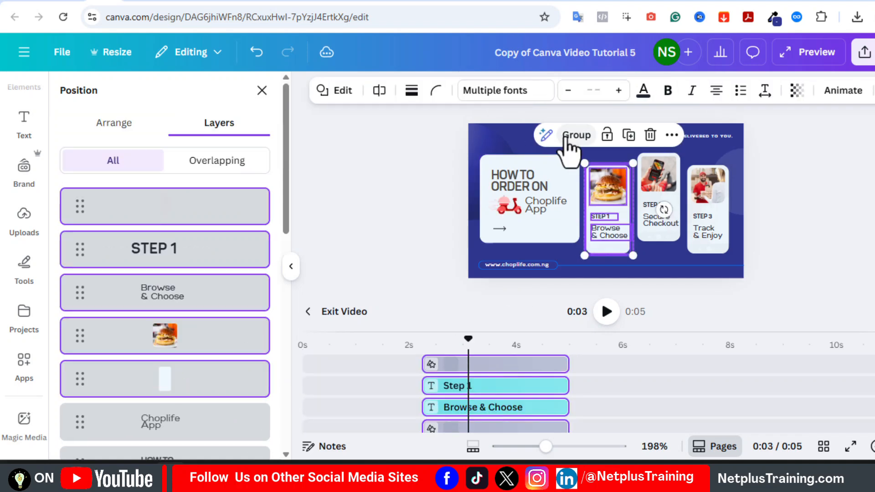
{"action": "left_click", "coordinate": [181, 218]}
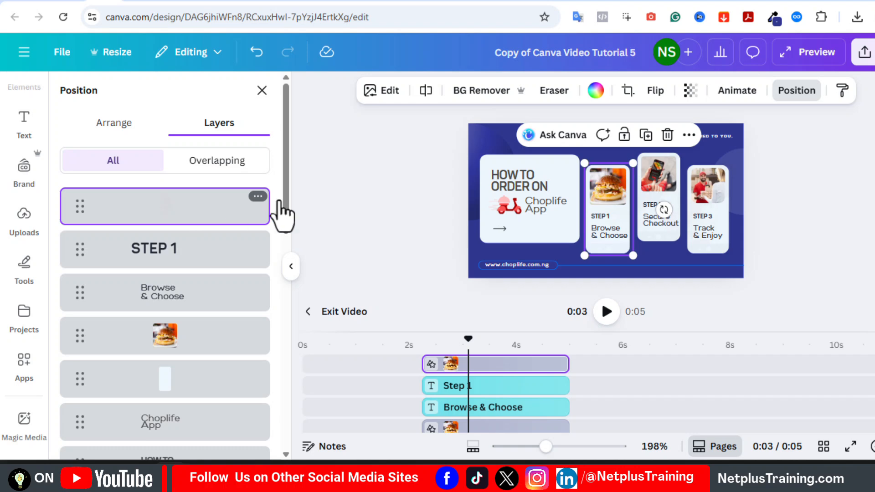
{"action": "left_click", "coordinate": [667, 135]}
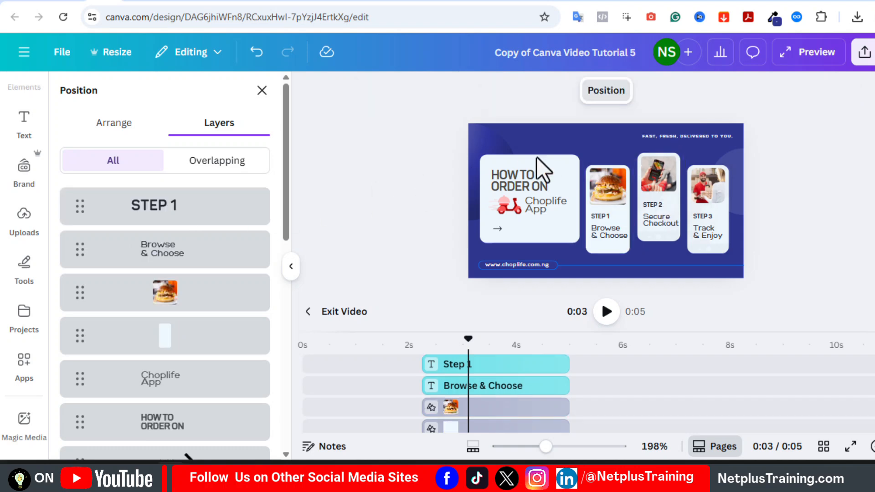
{"action": "left_click", "coordinate": [310, 314]}
{"action": "left_click", "coordinate": [606, 352]}
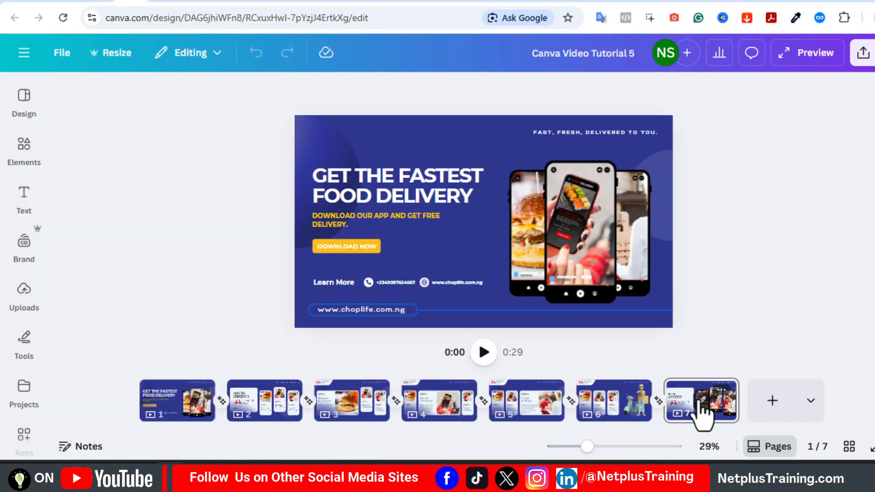
In Canva Video Tutorial 5, ungroup the burger, checkout and delivery phone cards on page 7.
{"action": "left_click", "coordinate": [702, 408]}
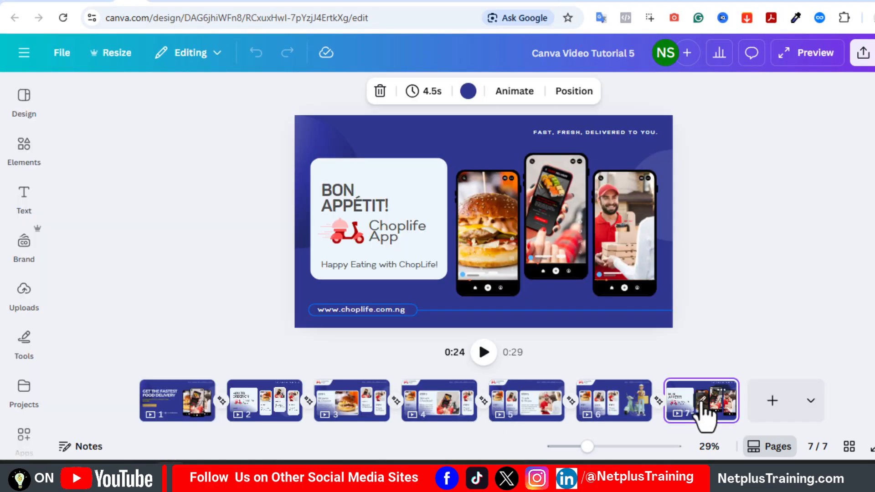
{"action": "left_click", "coordinate": [702, 402]}
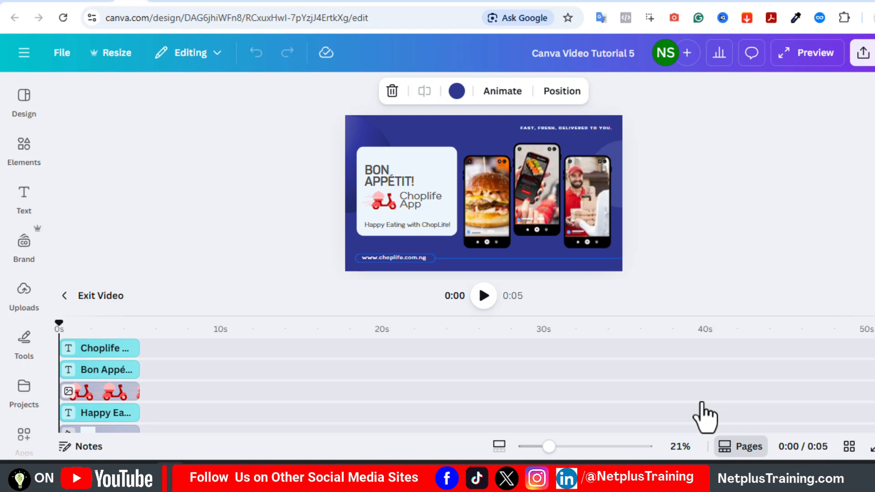
{"action": "left_click", "coordinate": [482, 183]}
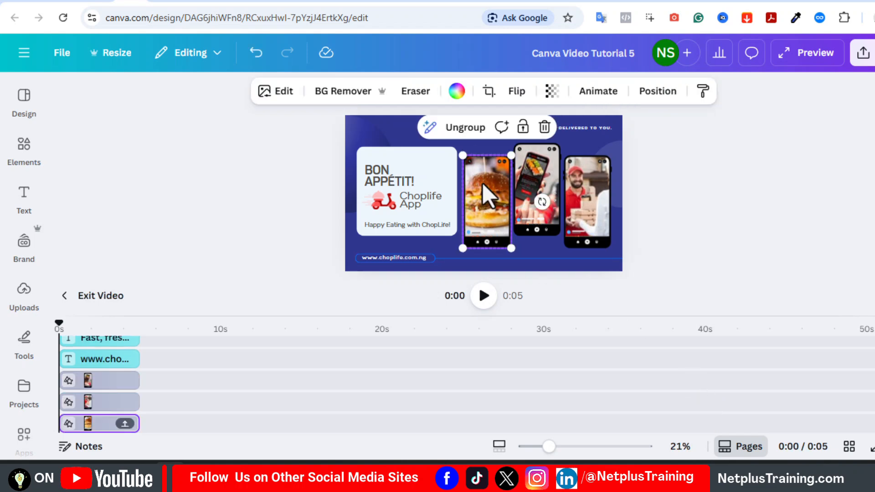
{"action": "left_click", "coordinate": [465, 128]}
{"action": "left_click", "coordinate": [534, 192]}
{"action": "left_click", "coordinate": [498, 267]}
{"action": "left_click", "coordinate": [575, 209]}
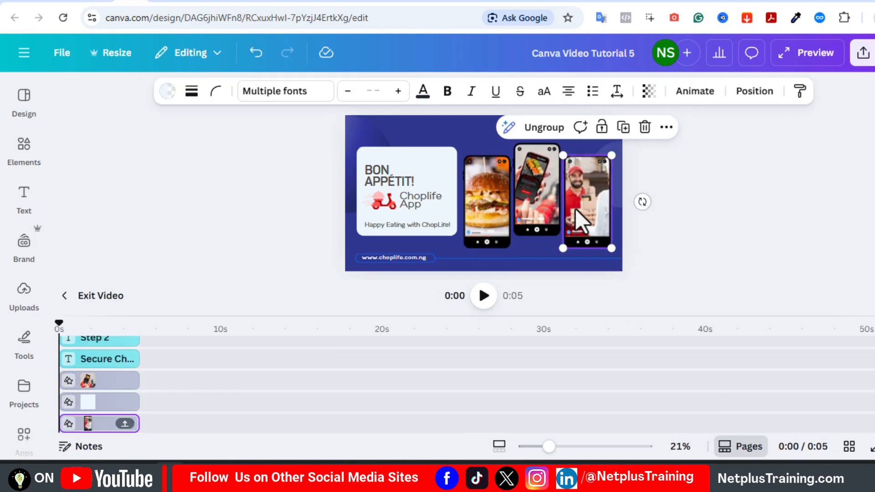
{"action": "left_click", "coordinate": [546, 129]}
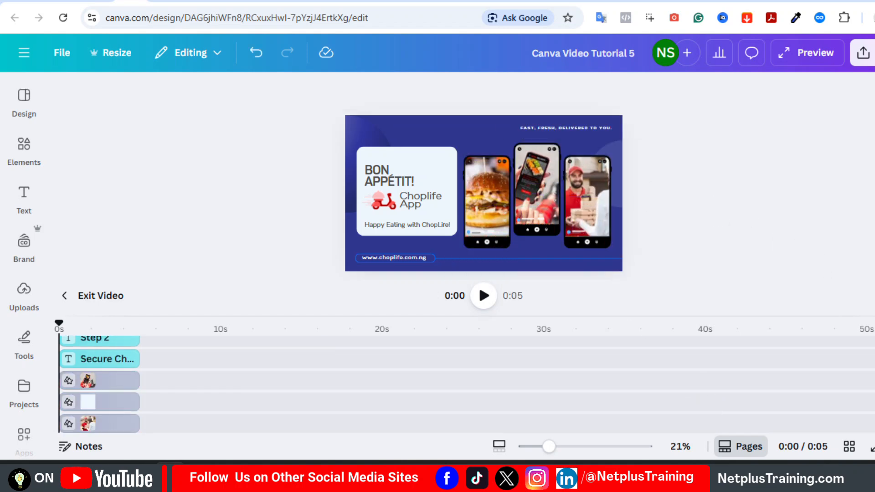
Apply the Photo Zoom animation to the burger phone mockup on page 7, set to animate on enter.
{"action": "left_click", "coordinate": [487, 196]}
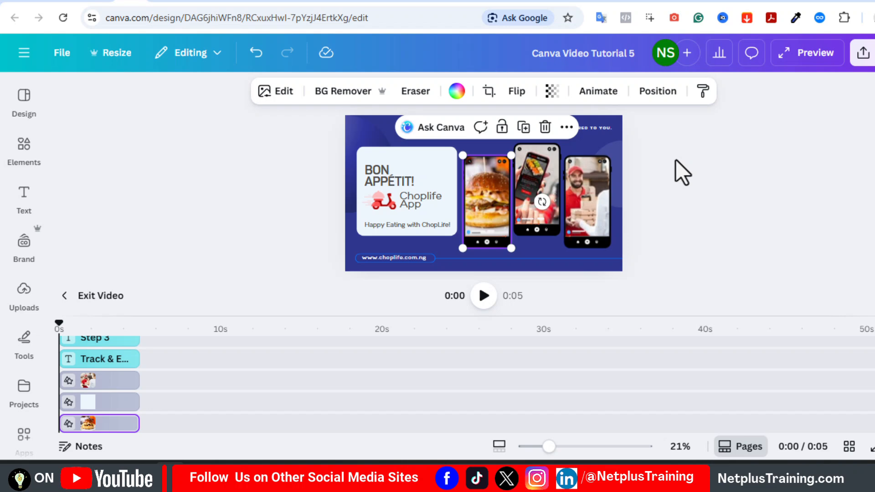
{"action": "left_click", "coordinate": [599, 97]}
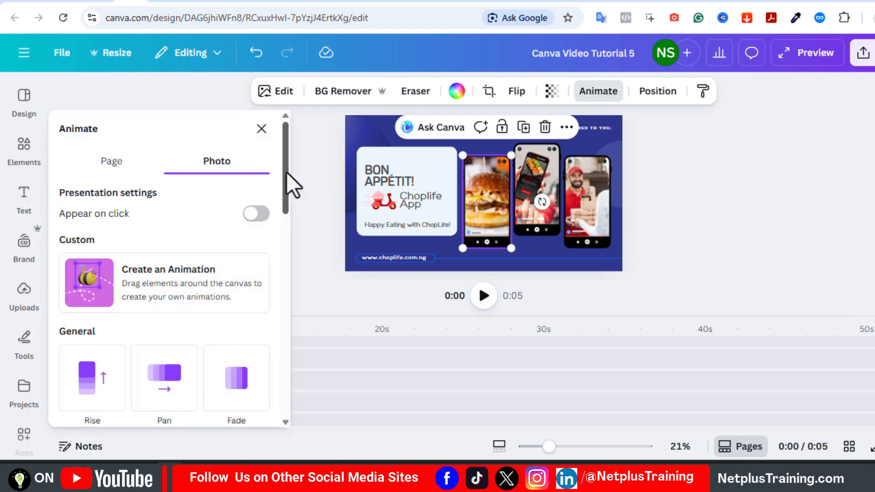
{"action": "left_click_drag", "start_coordinate": [286, 173], "coordinate": [250, 280]}
{"action": "scroll", "coordinate": [242, 278], "scroll_direction": "down", "scroll_amount": 5}
{"action": "left_click", "coordinate": [233, 262]}
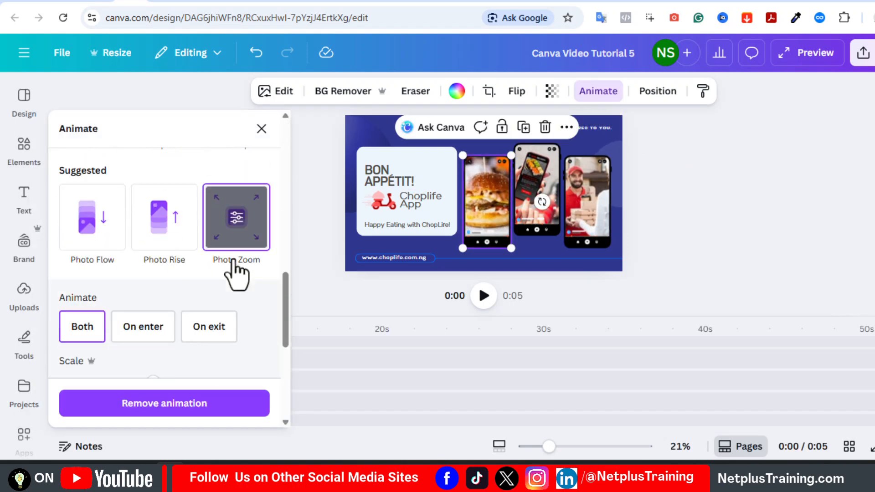
{"action": "scroll", "coordinate": [284, 310], "scroll_direction": "down", "scroll_amount": 3}
{"action": "left_click", "coordinate": [139, 210]}
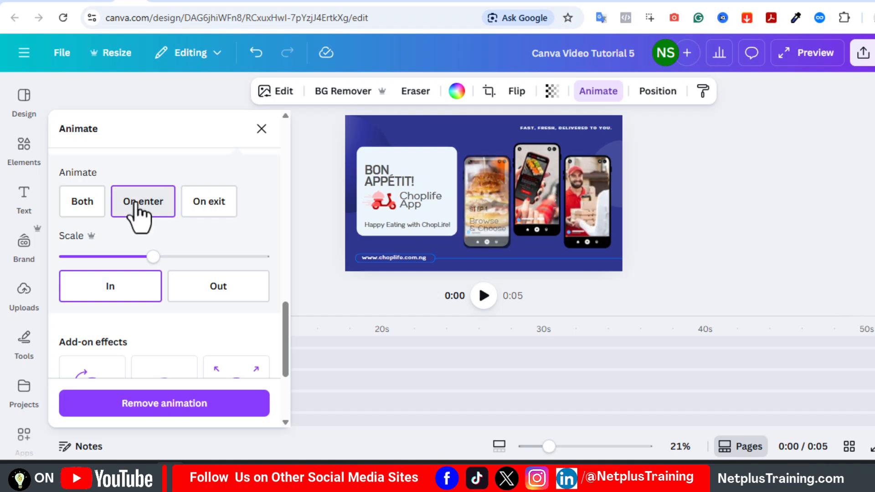
Apply Photo Zoom on enter with scale In to the checkout and delivery phone mockups on page 7.
{"action": "left_click", "coordinate": [537, 187]}
{"action": "left_click", "coordinate": [236, 192]}
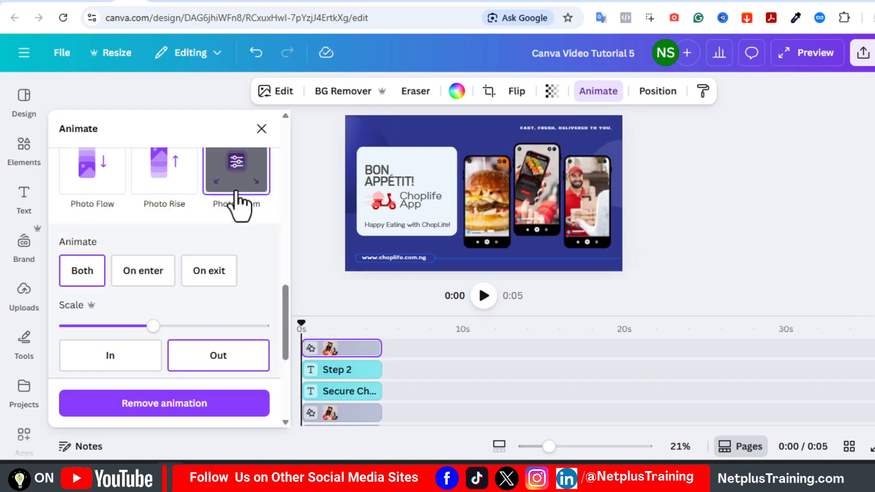
{"action": "left_click", "coordinate": [139, 279]}
{"action": "left_click", "coordinate": [126, 364]}
{"action": "left_click", "coordinate": [579, 200]}
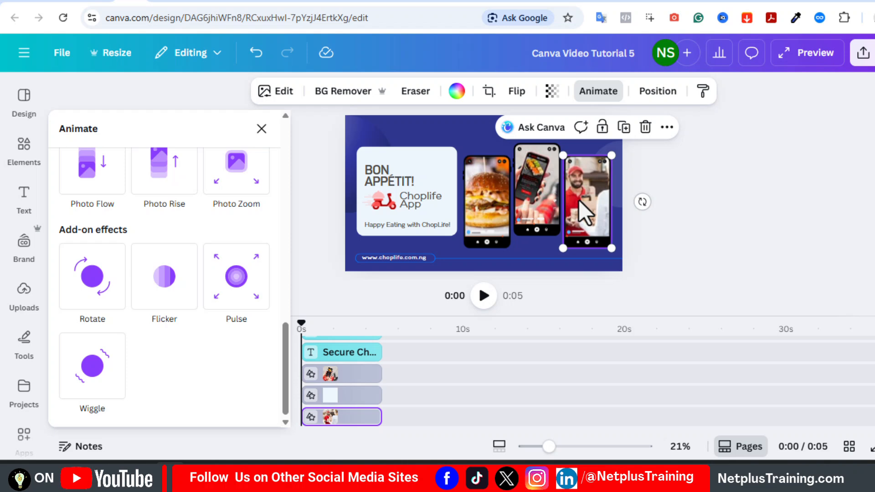
{"action": "left_click", "coordinate": [236, 193]}
{"action": "left_click", "coordinate": [140, 279]}
{"action": "left_click", "coordinate": [122, 359]}
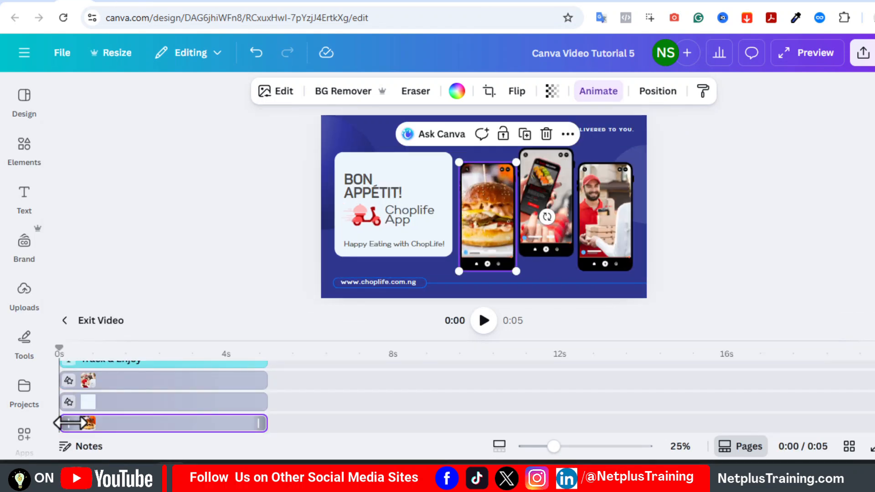
Trim the start of all three phone mockup layers on page 7 so they appear slightly after the page begins.
{"action": "left_click_drag", "start_coordinate": [69, 423], "coordinate": [82, 423]}
{"action": "left_click", "coordinate": [547, 214]}
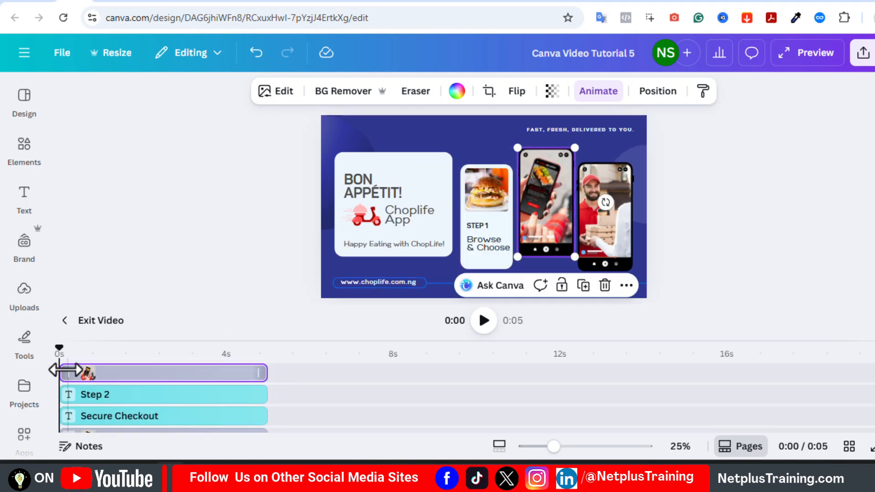
{"action": "left_click_drag", "start_coordinate": [65, 372], "coordinate": [78, 372]}
{"action": "scroll", "coordinate": [137, 410], "scroll_direction": "down", "scroll_amount": 2}
{"action": "left_click", "coordinate": [68, 424]}
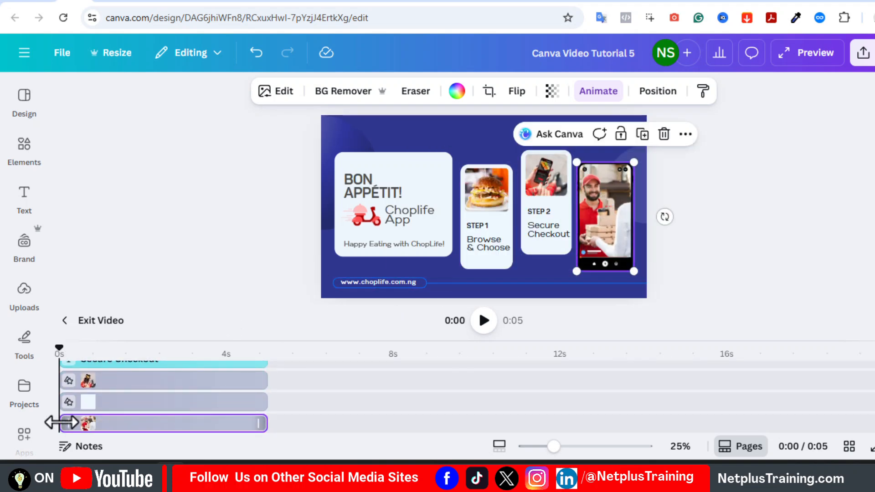
{"action": "left_click_drag", "start_coordinate": [61, 423], "coordinate": [81, 422]}
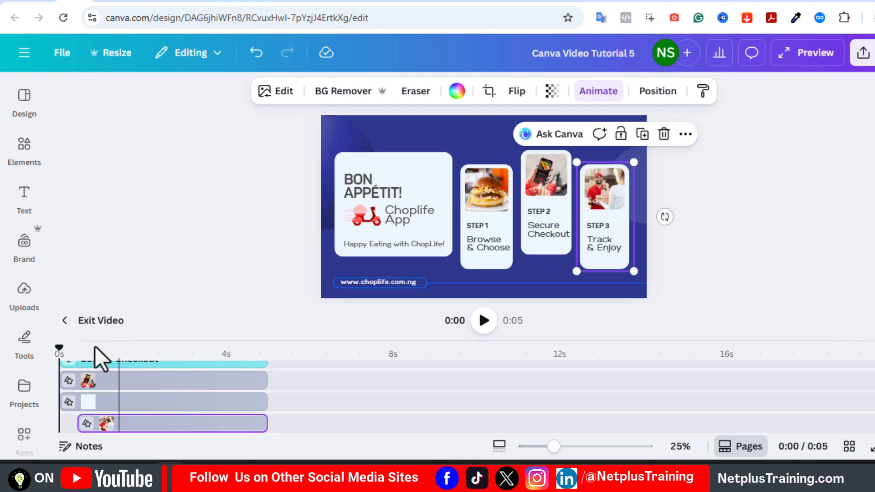
Return to the full video and play from page 6 to examine how the phone mockups animate in on page 7.
{"action": "left_click", "coordinate": [93, 320]}
{"action": "left_click", "coordinate": [625, 410]}
{"action": "left_click", "coordinate": [484, 352]}
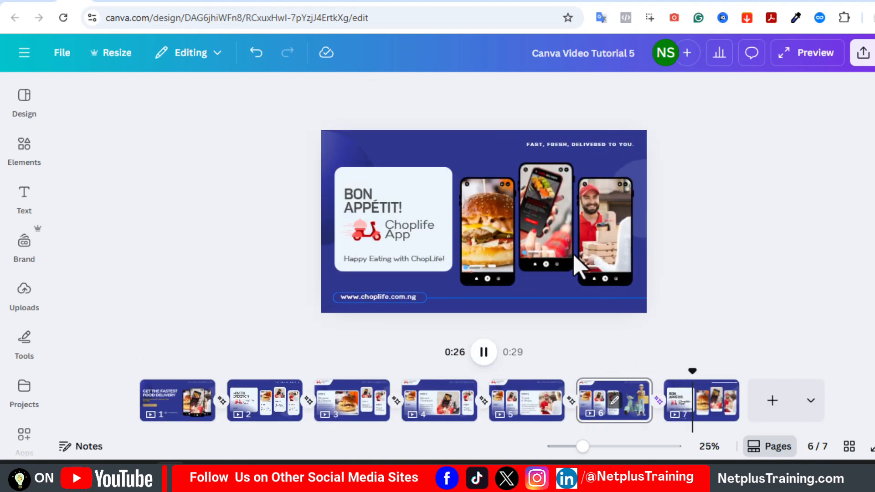
{"action": "left_click_drag", "start_coordinate": [717, 371], "coordinate": [673, 378]}
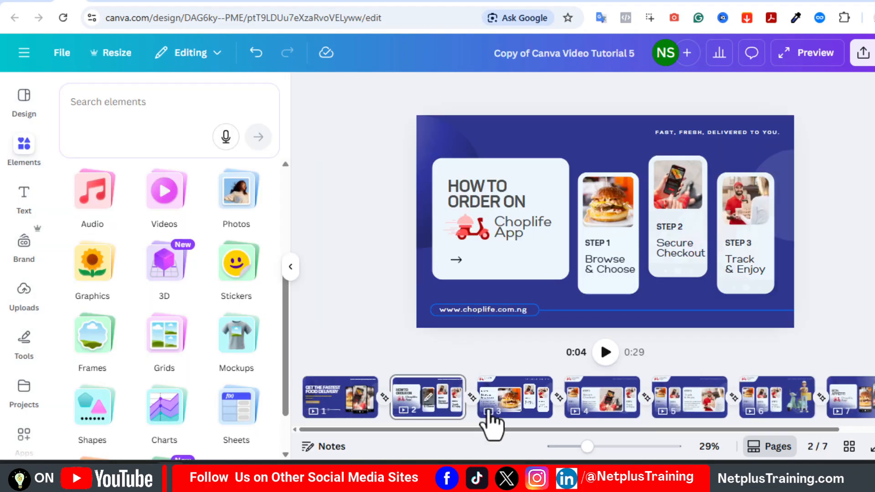
In Copy of Canva Video Tutorial 5, move page 2's gradient circle to the lower left and its translucent shape to the lower right of the design.
{"action": "left_click", "coordinate": [362, 410]}
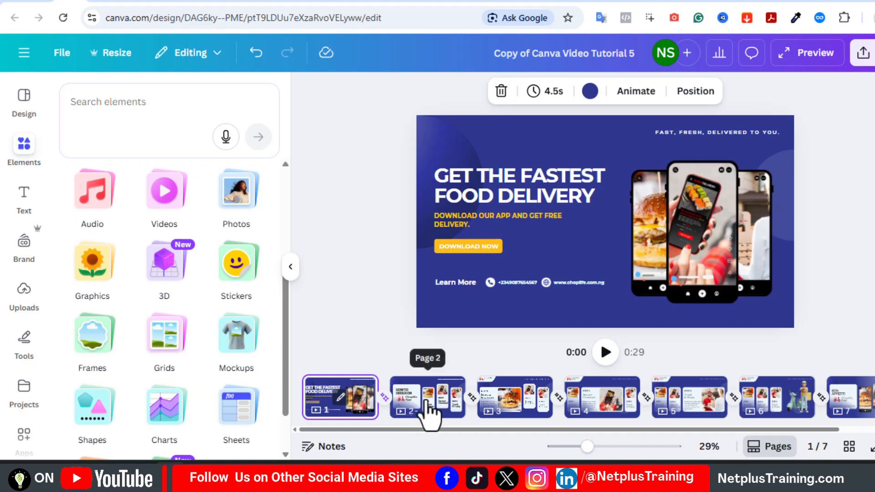
{"action": "left_click", "coordinate": [428, 413]}
{"action": "double_click", "coordinate": [429, 410]}
{"action": "left_click", "coordinate": [453, 146]}
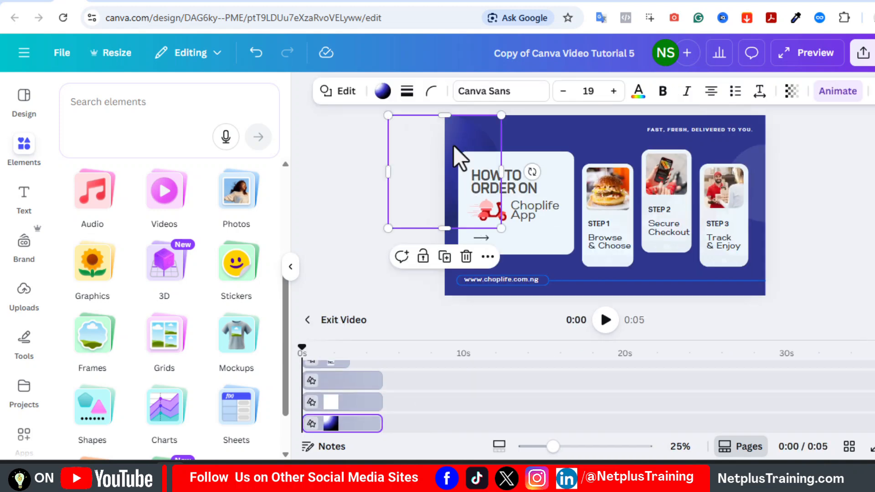
{"action": "left_click_drag", "start_coordinate": [451, 218], "coordinate": [697, 258]}
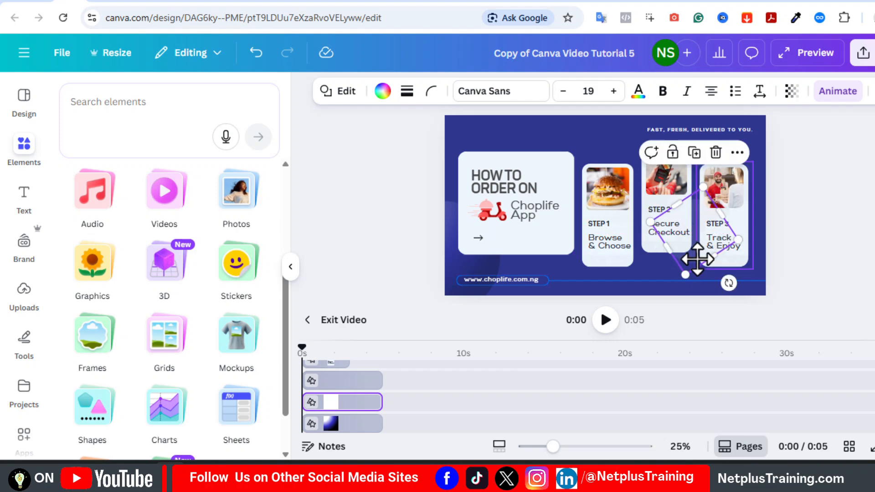
{"action": "left_click", "coordinate": [342, 320]}
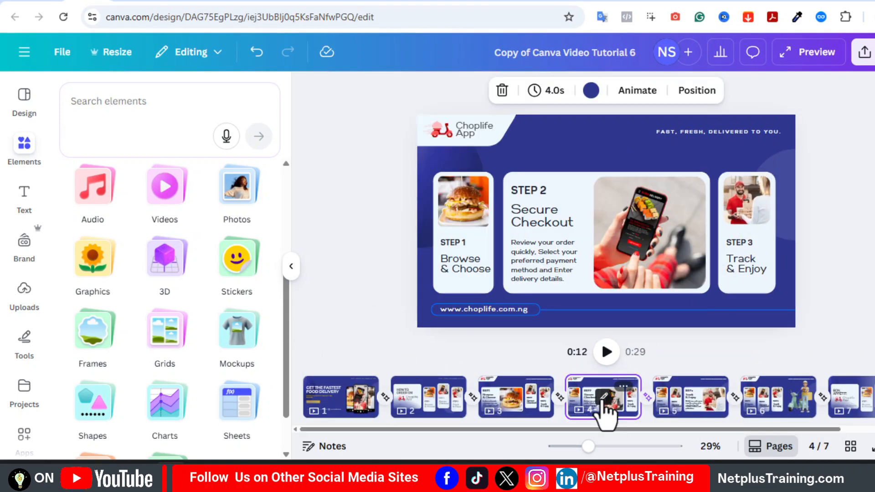
On page 4, replace the background gradient circle and translucent shape with the copied pair placed at the lower left and lower right.
{"action": "double_click", "coordinate": [608, 410]}
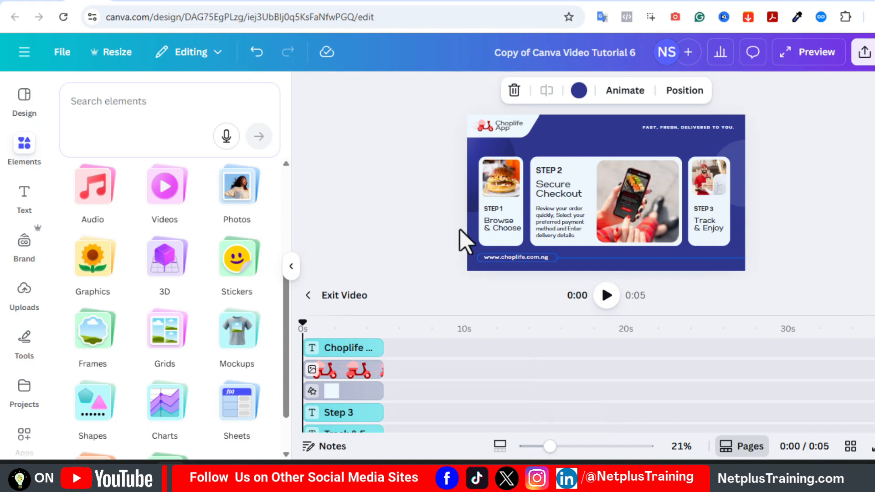
{"action": "left_click_drag", "start_coordinate": [418, 114], "coordinate": [475, 158]}
{"action": "left_click", "coordinate": [717, 169]}
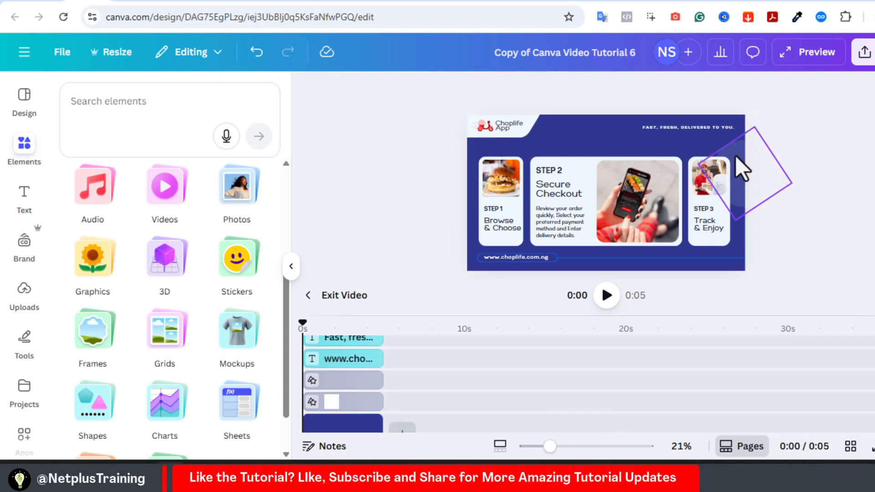
{"action": "key", "text": "Delete"}
{"action": "key", "text": "ctrl+v"}
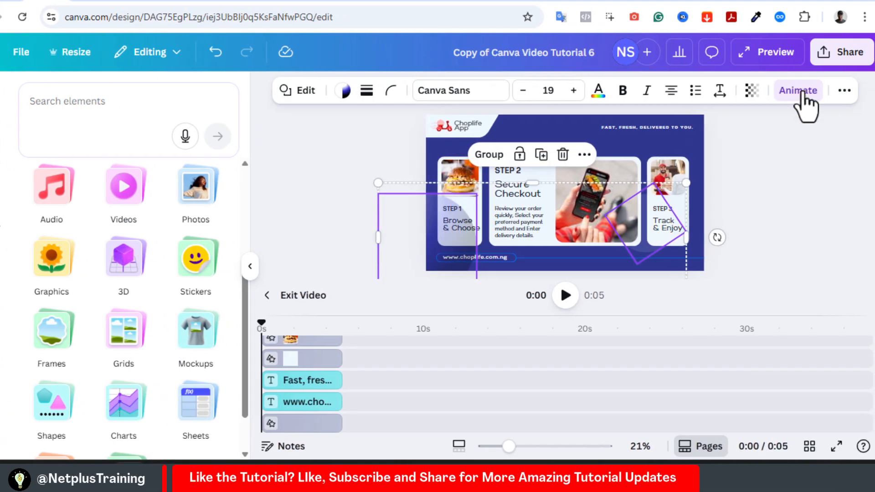
Send the two pasted background shapes on page 4 beneath all other layers and return to the full video.
{"action": "left_click", "coordinate": [842, 93]}
{"action": "left_click", "coordinate": [798, 120]}
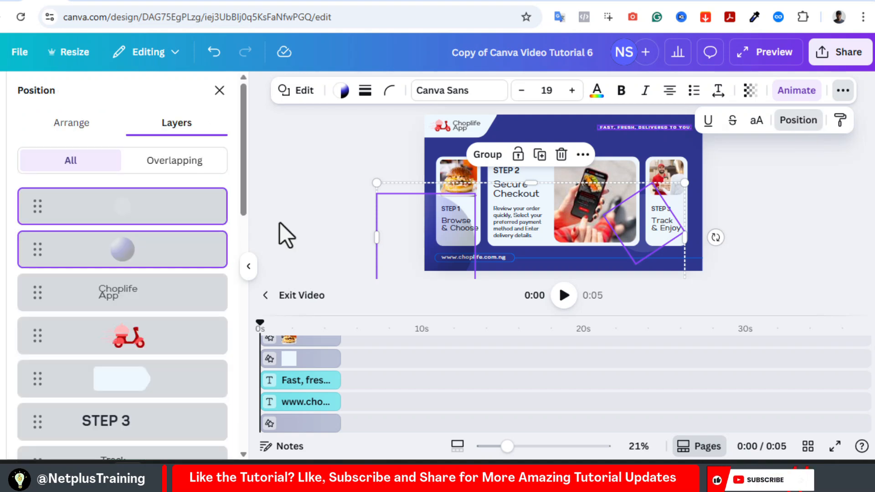
{"action": "left_click_drag", "start_coordinate": [156, 273], "coordinate": [195, 415]}
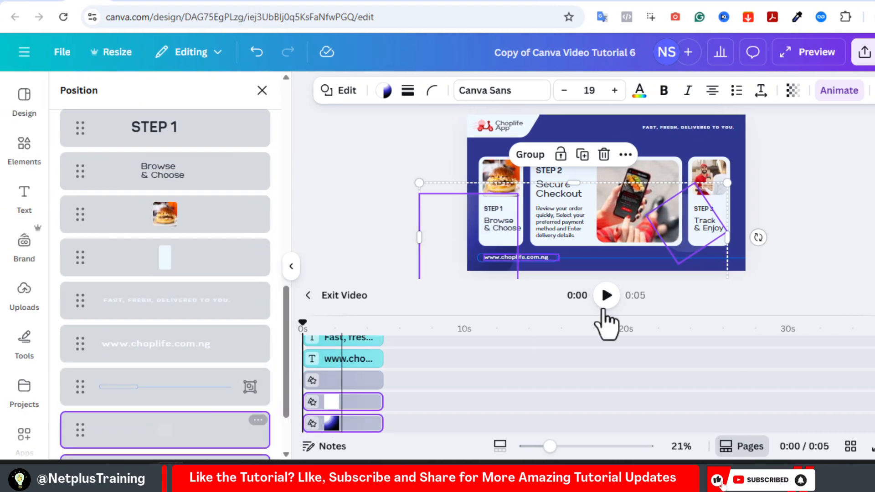
{"action": "left_click", "coordinate": [315, 295]}
On page 6, swap the background shapes for the lower-corner pair and place them beneath all other layers.
{"action": "left_click", "coordinate": [779, 410]}
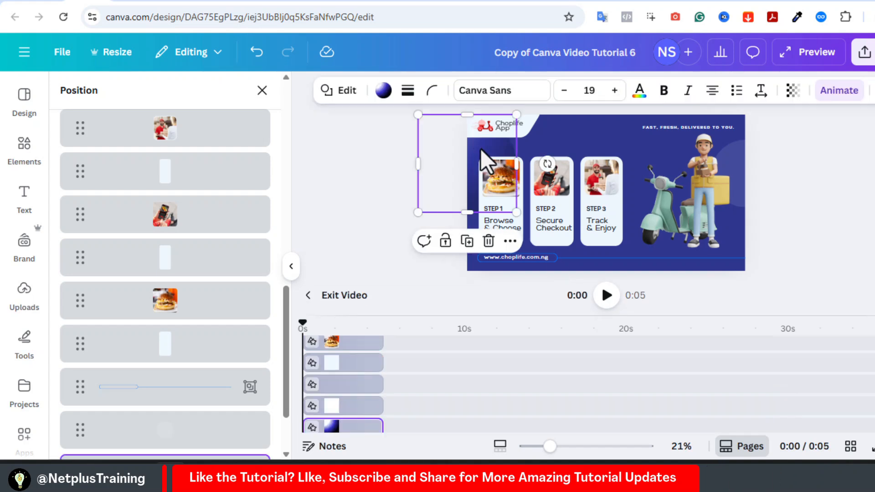
{"action": "left_click_drag", "start_coordinate": [237, 249], "coordinate": [217, 436]}
{"action": "left_click", "coordinate": [309, 297]}
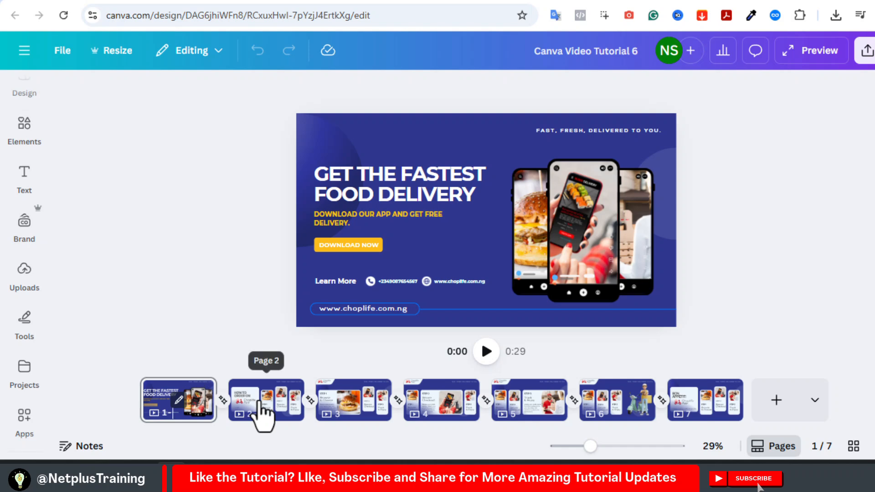
In Canva Video Tutorial 6, go through pages 2 to 7 to examine where the background shapes sit on each page.
{"action": "left_click", "coordinate": [263, 412]}
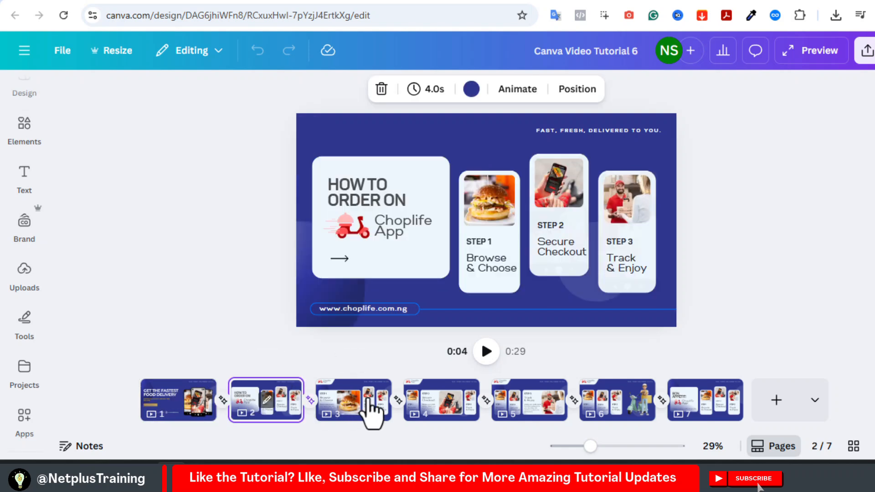
{"action": "left_click", "coordinate": [372, 408]}
{"action": "left_click", "coordinate": [474, 408]}
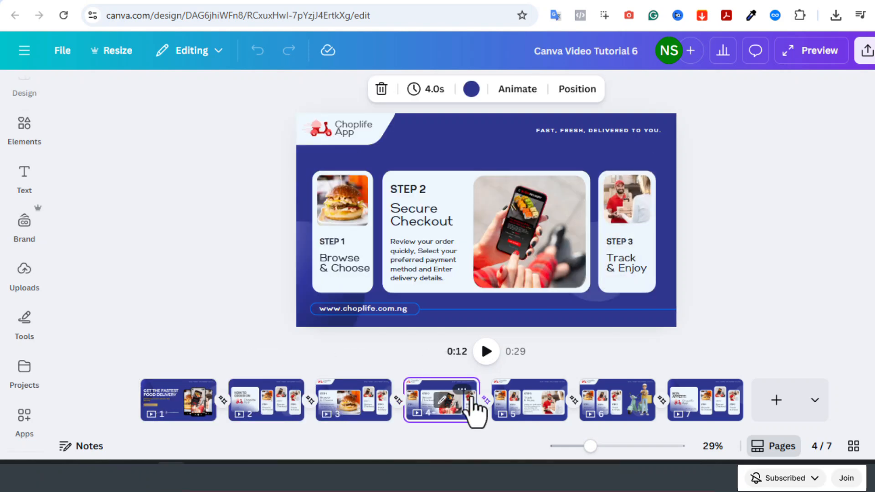
{"action": "left_click", "coordinate": [524, 409]}
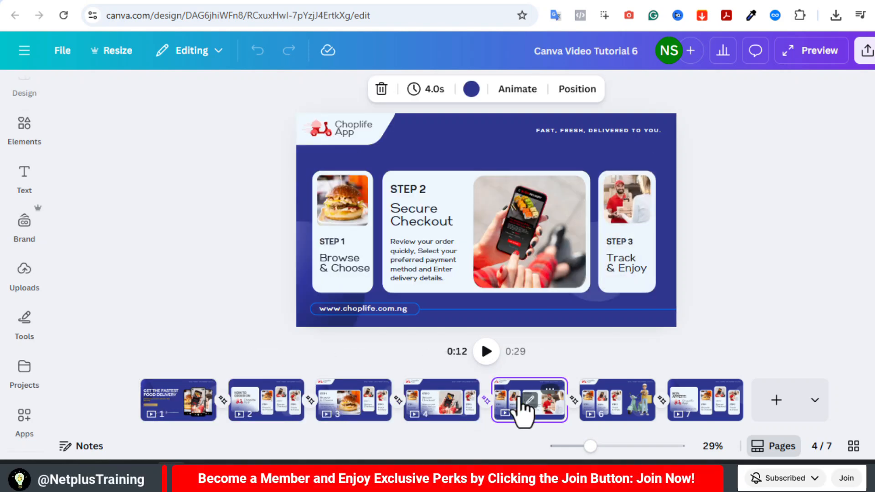
{"action": "left_click", "coordinate": [617, 407]}
{"action": "left_click", "coordinate": [695, 408]}
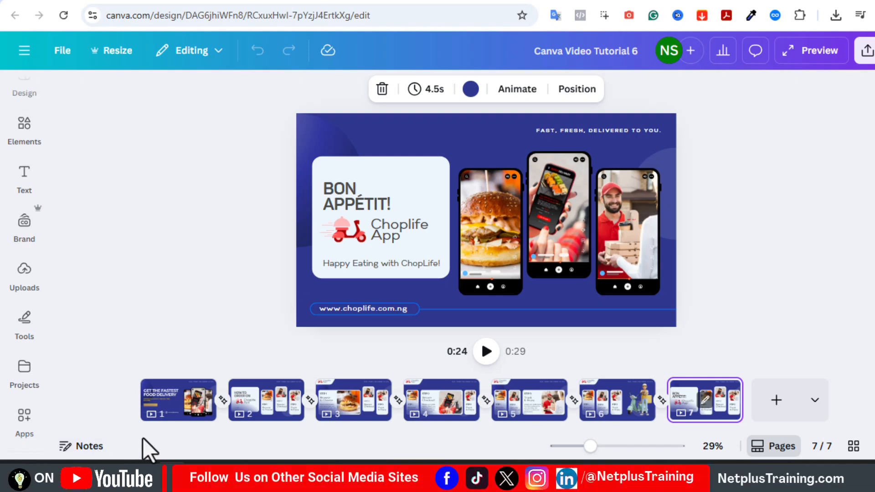
Open page 1's layer timeline and bring up the audio library for its audio track.
{"action": "left_click", "coordinate": [189, 406]}
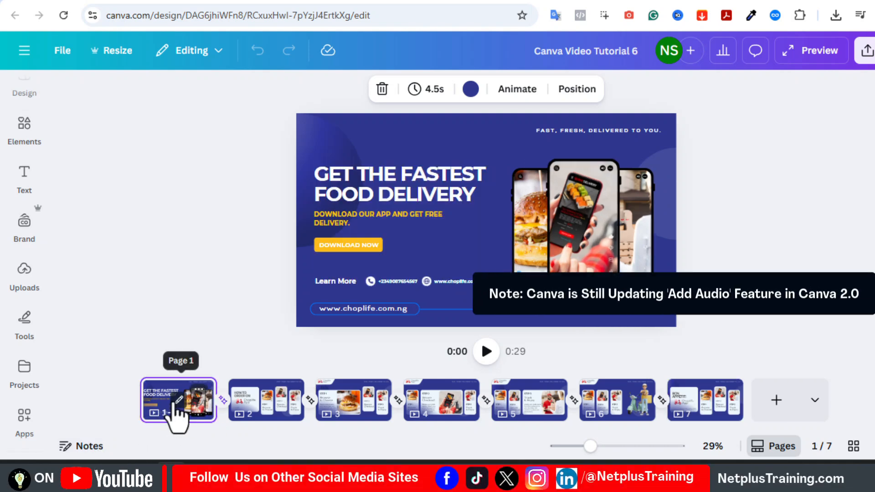
{"action": "left_click", "coordinate": [176, 400]}
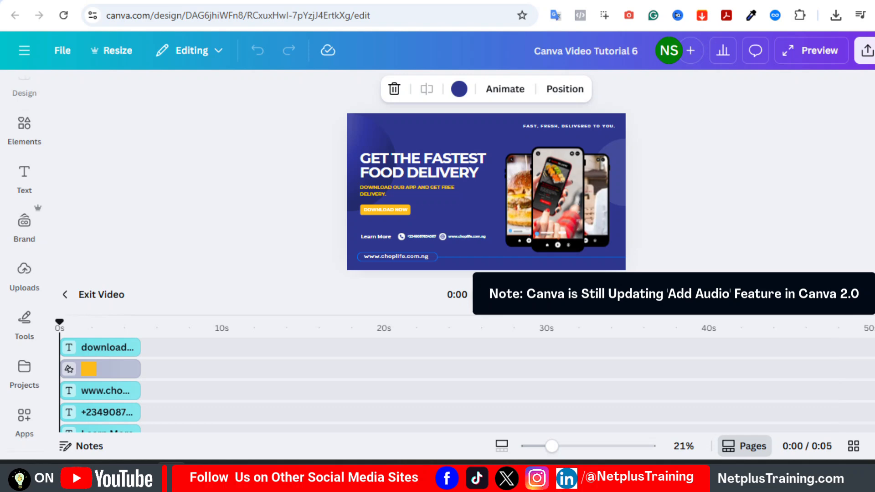
{"action": "scroll", "coordinate": [467, 383], "scroll_direction": "down", "scroll_amount": 5}
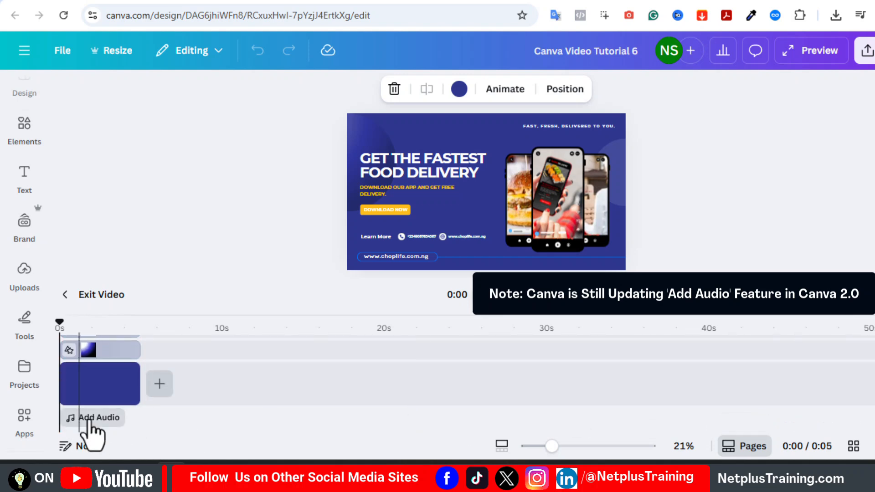
{"action": "left_click", "coordinate": [85, 420]}
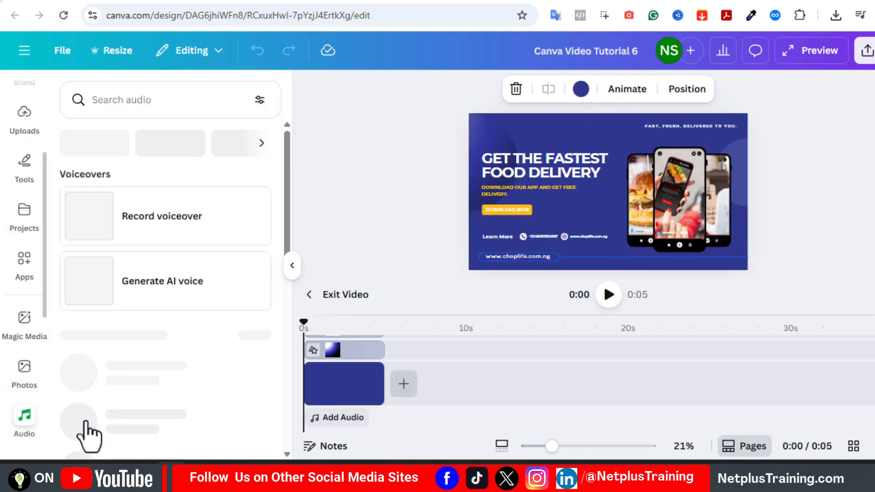
Search the audio library for "advertising audio" and browse the suggested tracks.
{"action": "left_click", "coordinate": [106, 100]}
{"action": "type", "text": "ad"}
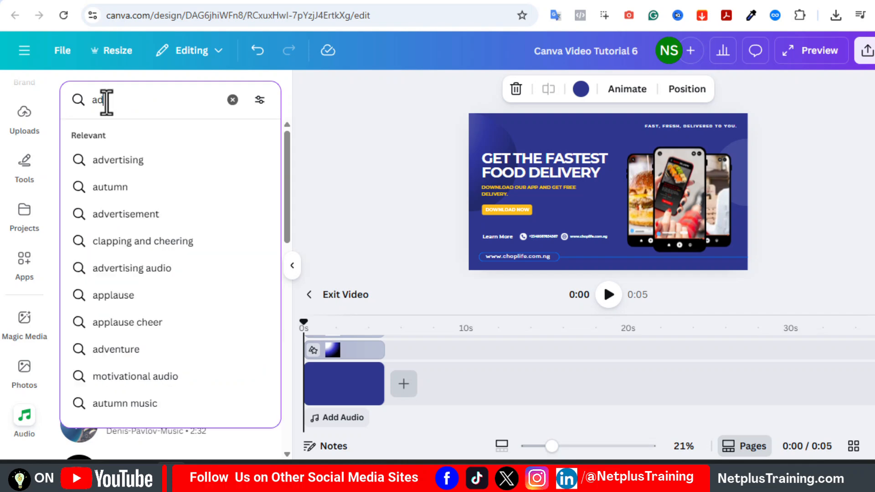
{"action": "left_click", "coordinate": [130, 240]}
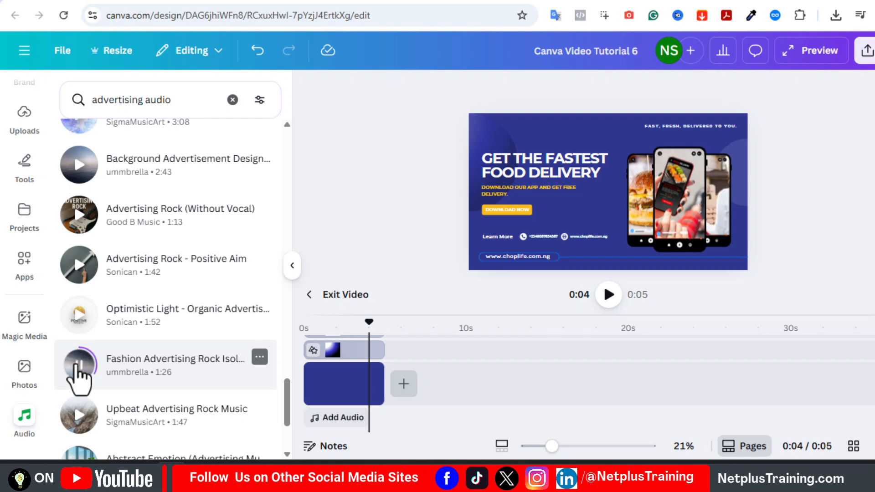
{"action": "scroll", "coordinate": [82, 378], "scroll_direction": "down", "scroll_amount": 2}
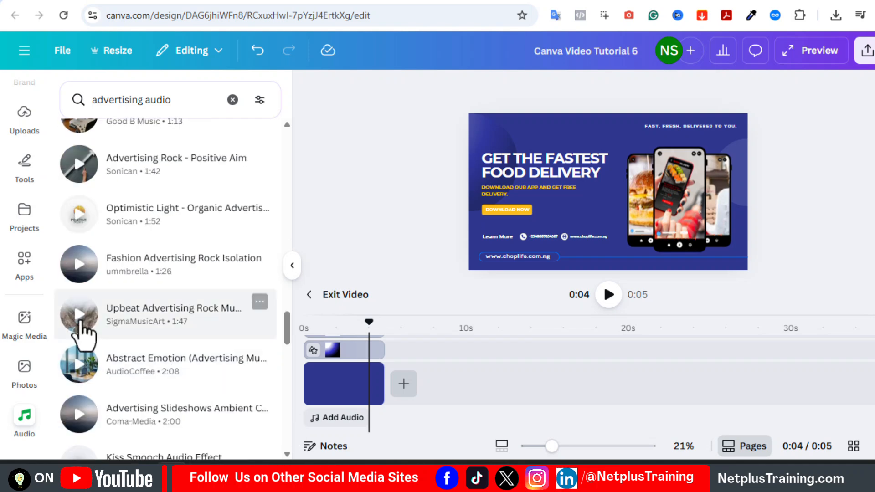
Search the audio library for "space fashion", add the Space Fashion track from the start of page 1, and return to the full video.
{"action": "triple_click", "coordinate": [164, 103]}
{"action": "type", "text": "space fas"}
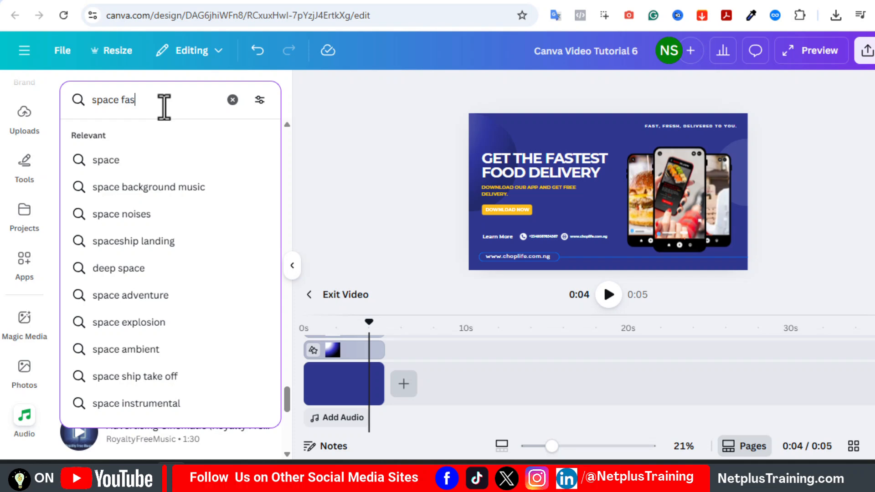
{"action": "type", "text": "hion"}
{"action": "key", "text": "Return"}
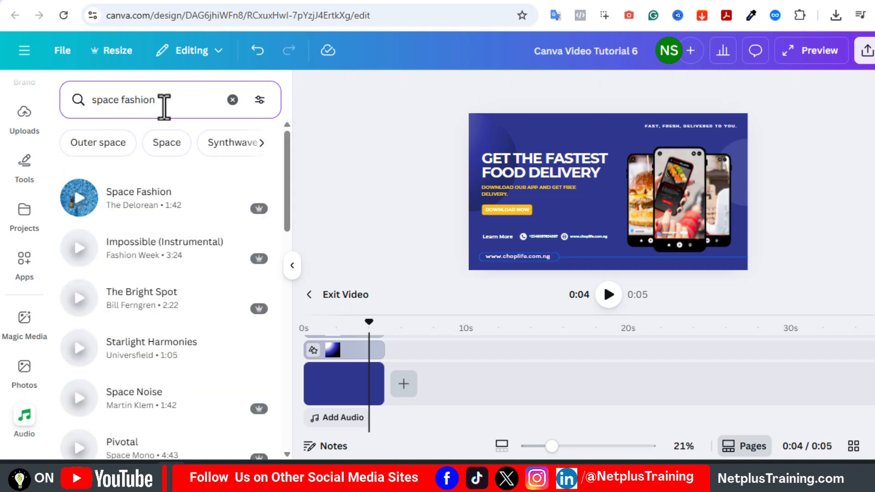
{"action": "left_click_drag", "start_coordinate": [165, 206], "coordinate": [306, 419]}
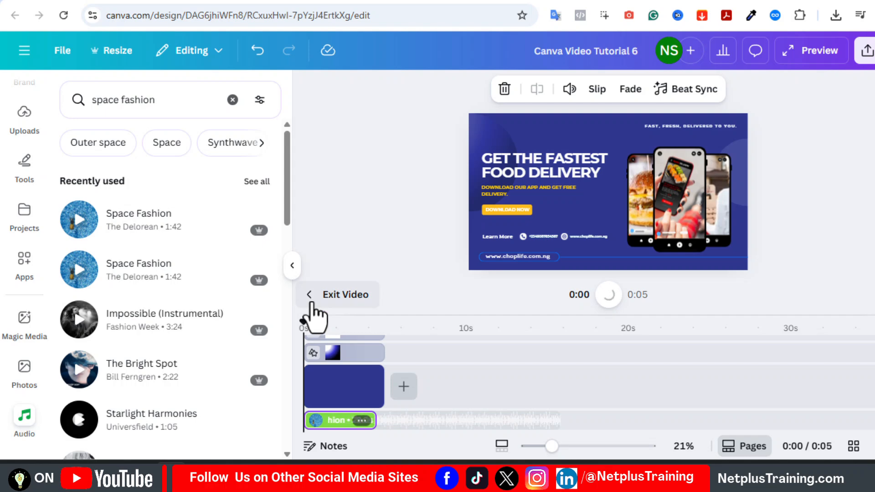
{"action": "left_click", "coordinate": [311, 297]}
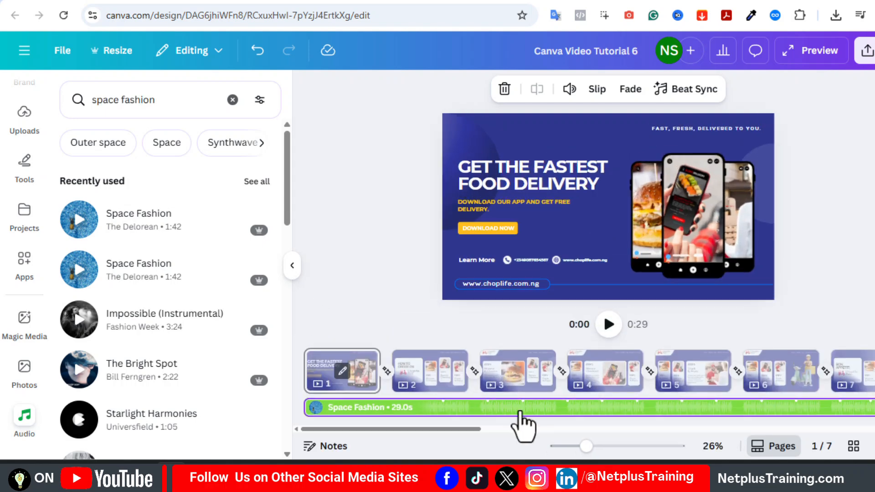
Play the full video to check how the Space Fashion track runs under the pages.
{"action": "left_click_drag", "start_coordinate": [454, 427], "coordinate": [412, 438]}
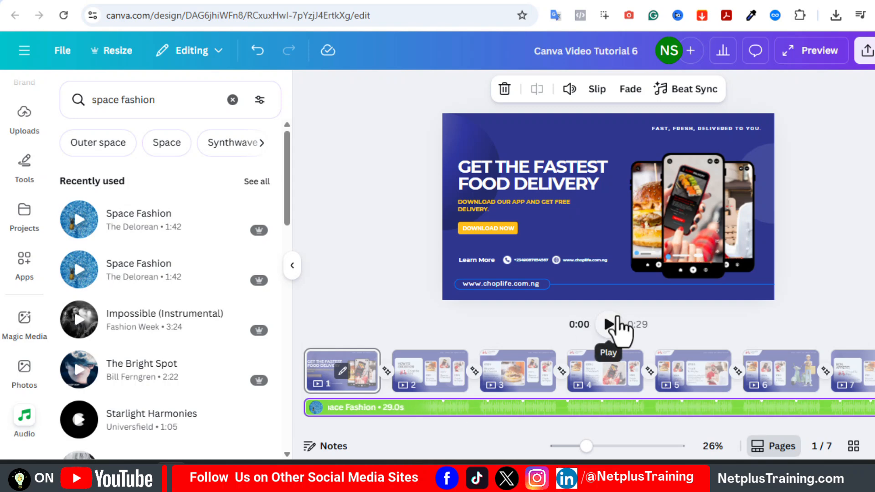
{"action": "left_click", "coordinate": [609, 324]}
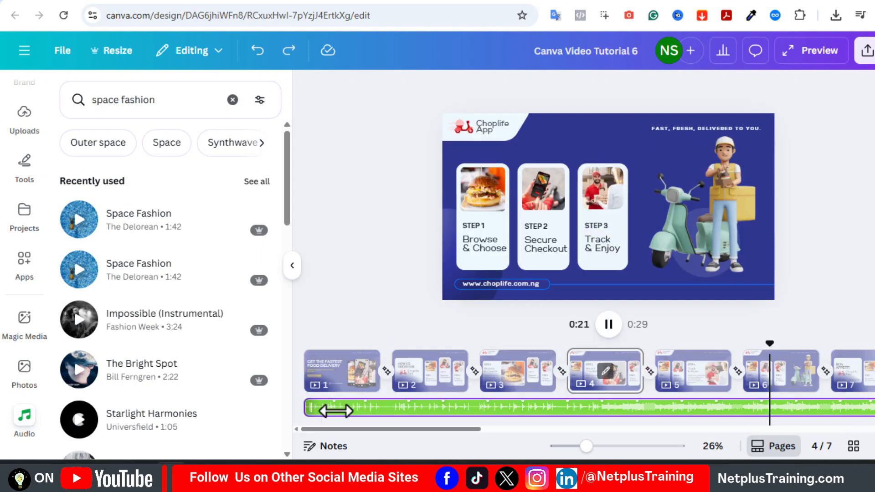
{"action": "mouse_move", "coordinate": [336, 410]}
{"action": "left_mouse_down"}
{"action": "mouse_move", "coordinate": [576, 408]}
{"action": "mouse_move", "coordinate": [352, 410]}
{"action": "left_mouse_up"}
{"action": "left_click", "coordinate": [608, 324]}
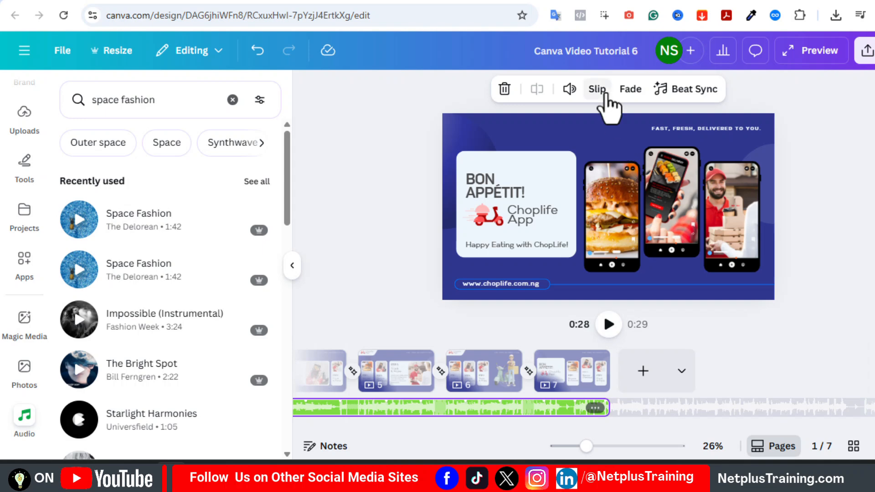
Adjust the fade on the Space Fashion track and play from page 6 to check the ending.
{"action": "left_click", "coordinate": [630, 91]}
{"action": "left_click_drag", "start_coordinate": [524, 197], "coordinate": [560, 197]}
{"action": "key", "text": "Escape"}
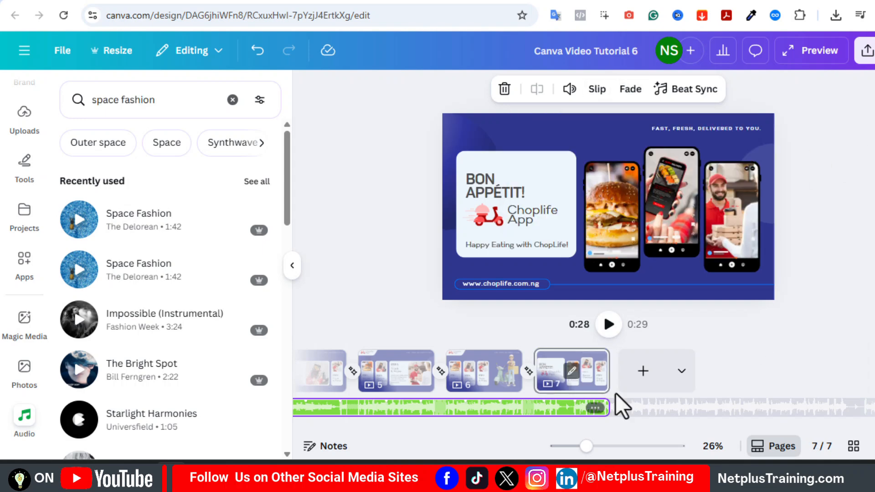
{"action": "left_click", "coordinate": [484, 385]}
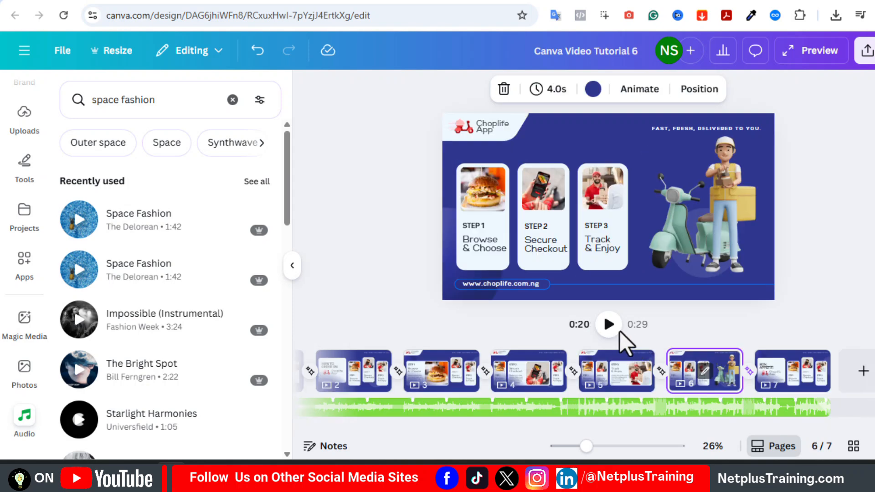
Download pages 1–7 as an MP4 video at 4K (UHD) quality.
{"action": "left_click", "coordinate": [866, 51]}
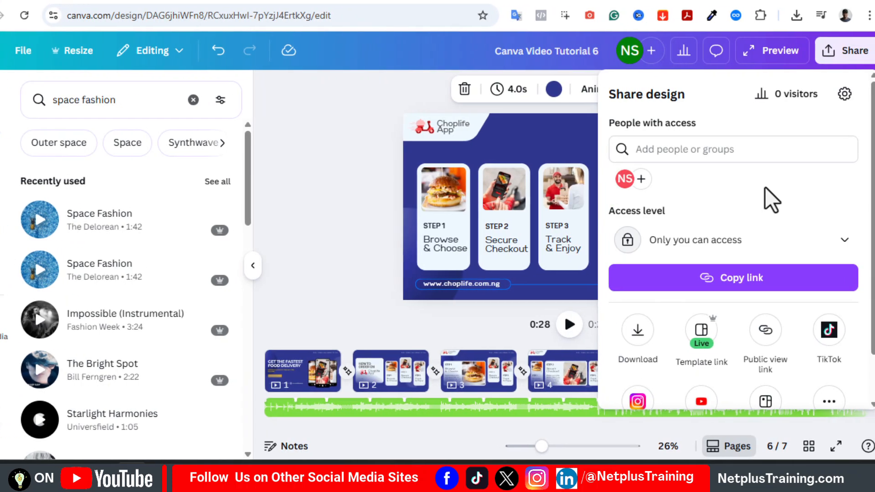
{"action": "left_click", "coordinate": [635, 331]}
{"action": "left_click_drag", "start_coordinate": [758, 189], "coordinate": [850, 187]}
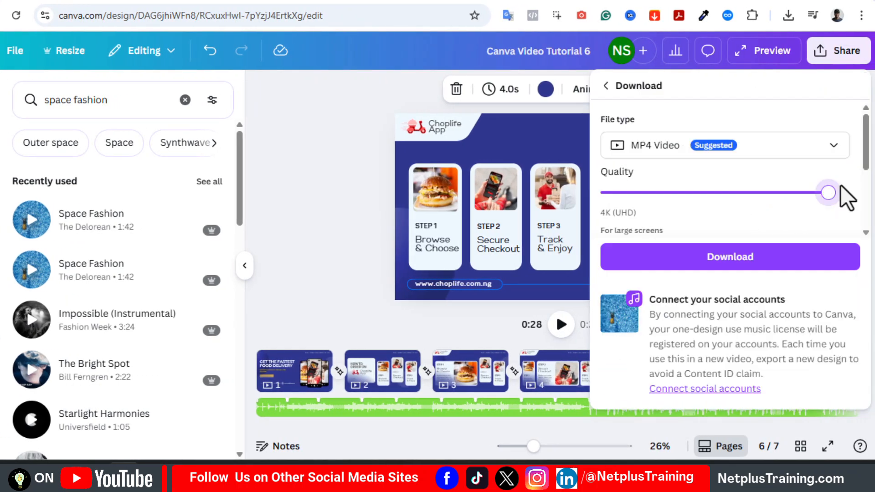
{"action": "mouse_move", "coordinate": [866, 152]}
{"action": "left_mouse_down"}
{"action": "mouse_move", "coordinate": [867, 187]}
{"action": "mouse_move", "coordinate": [867, 169]}
{"action": "left_mouse_up"}
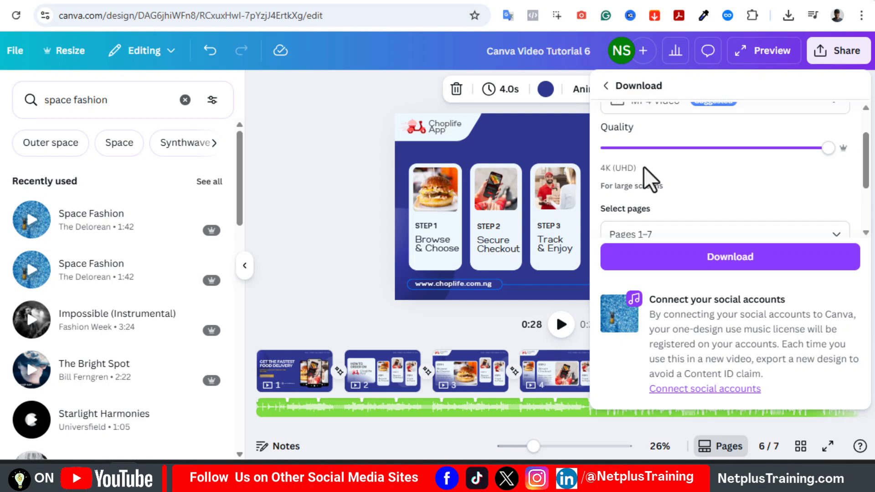
{"action": "scroll", "coordinate": [644, 168], "scroll_direction": "down", "scroll_amount": 3}
{"action": "left_click", "coordinate": [710, 260]}
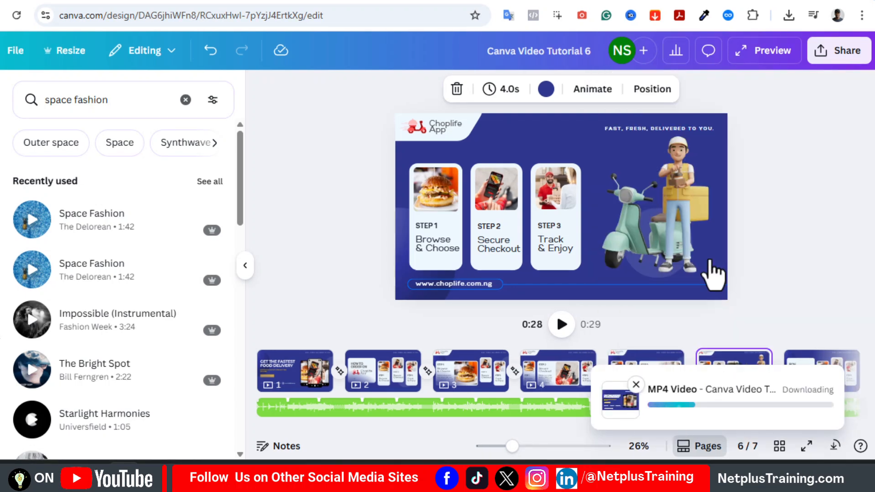
View the design's live template link in the sharing options, then close them.
{"action": "left_click", "coordinate": [838, 50]}
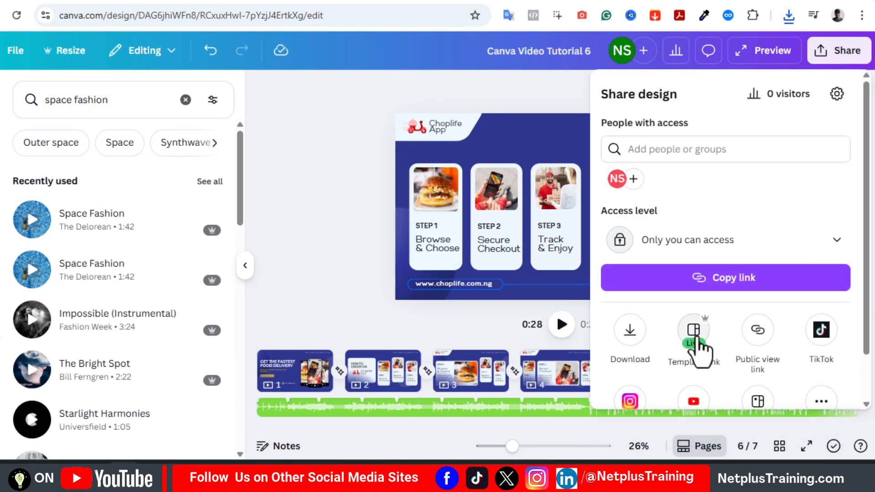
{"action": "left_click", "coordinate": [693, 346]}
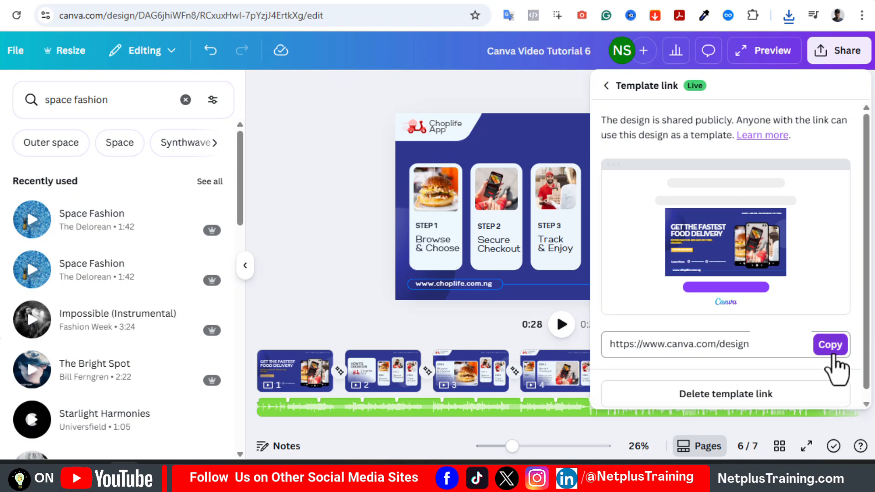
{"action": "left_click", "coordinate": [606, 87]}
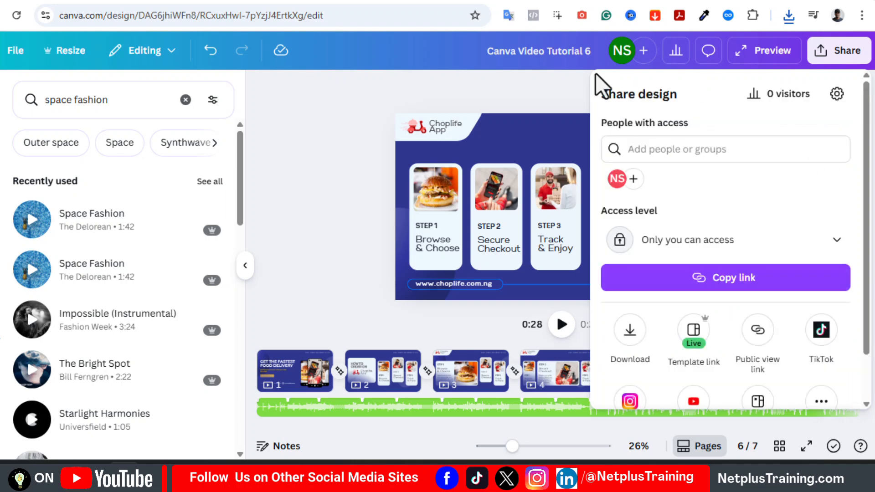
{"action": "left_click", "coordinate": [556, 94]}
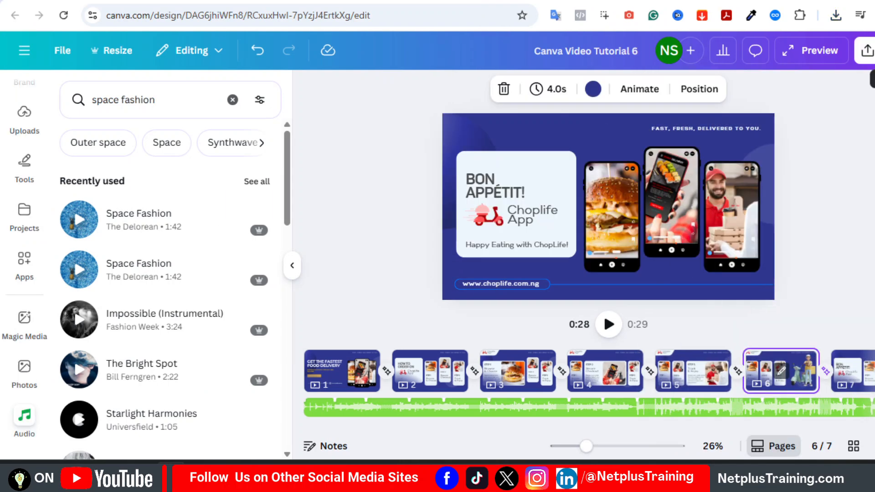